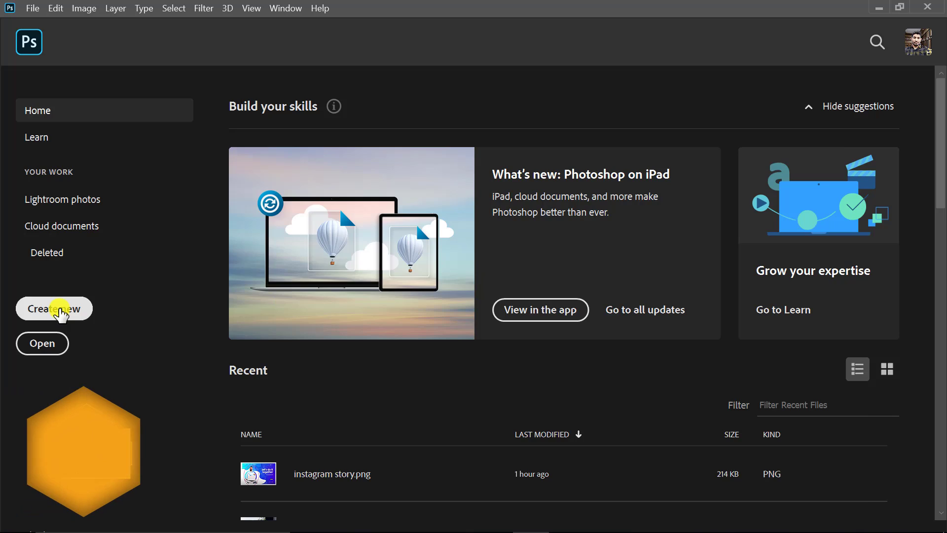
# Create the 1080 x 1920 px 'Instagram Story Design' document and show its Layers panel.
pyautogui.click(56, 309)
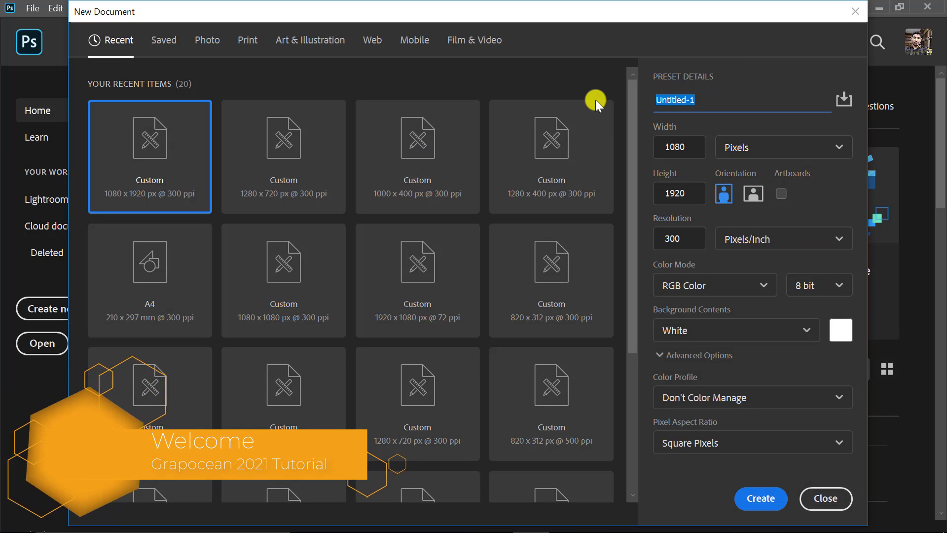
pyautogui.write('Instagram')
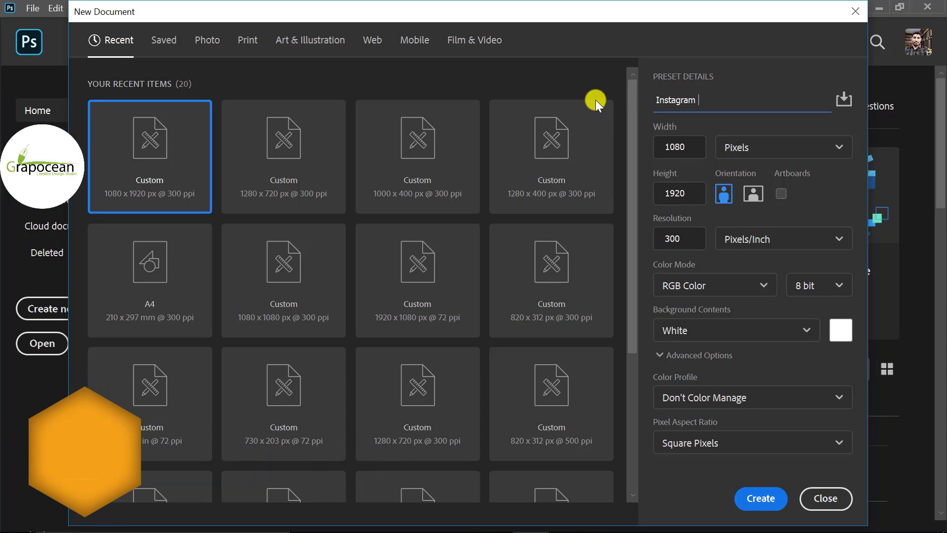
pyautogui.write(' Story Design')
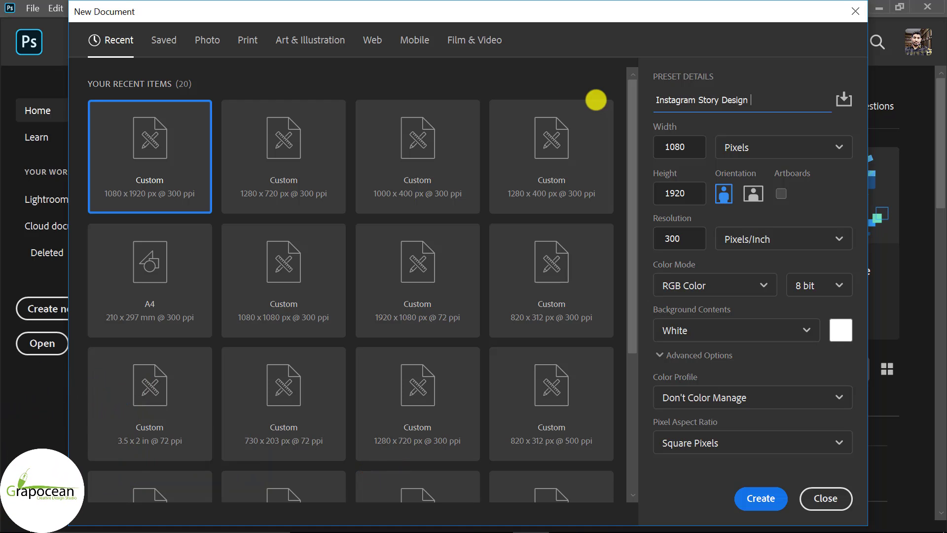
pyautogui.click(781, 510)
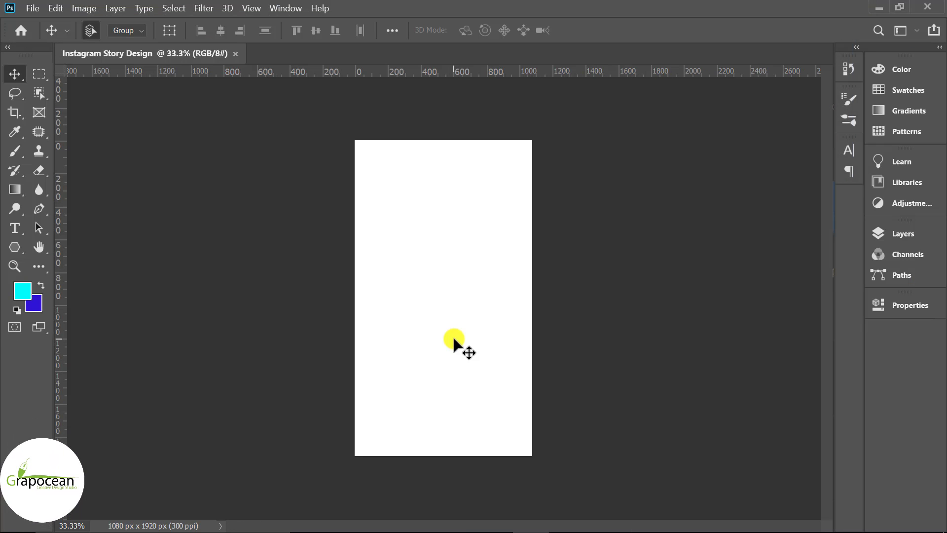
pyautogui.hotkey('ctrl', '+')
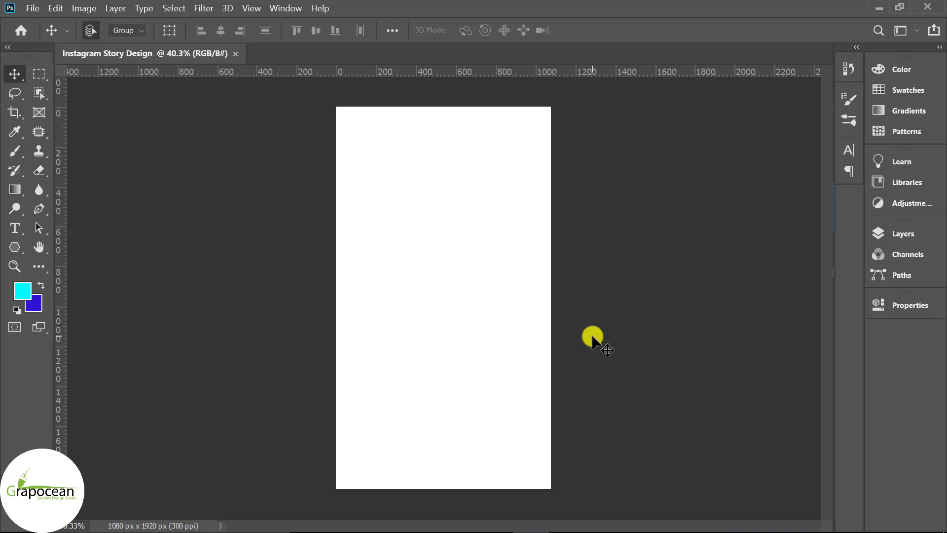
pyautogui.click(909, 234)
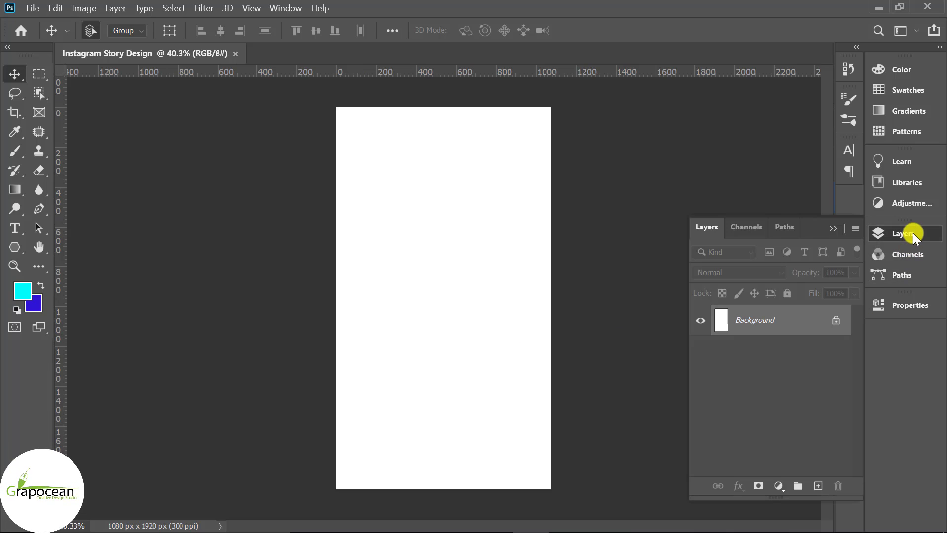
pyautogui.click(781, 487)
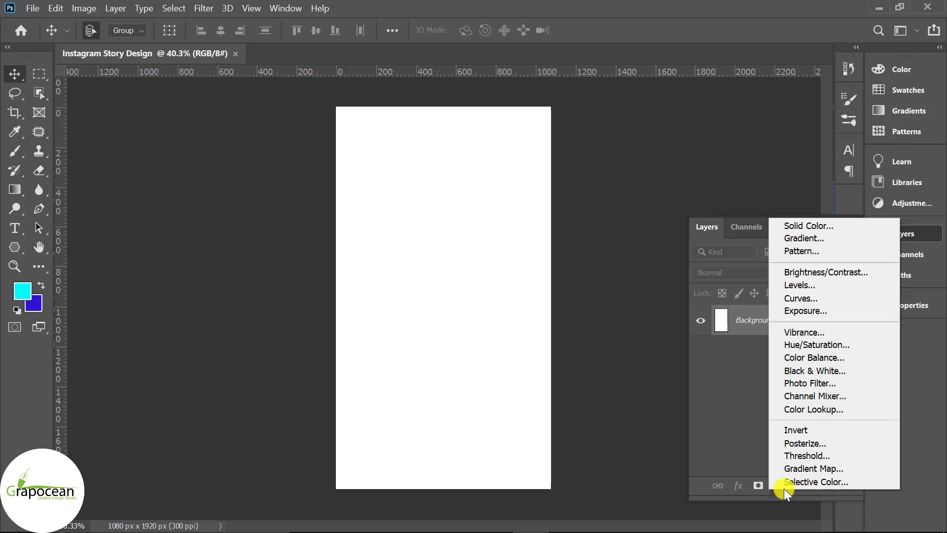
# Draw a rectangle over the whole canvas and give it a gradient fill.
pyautogui.click(22, 247)
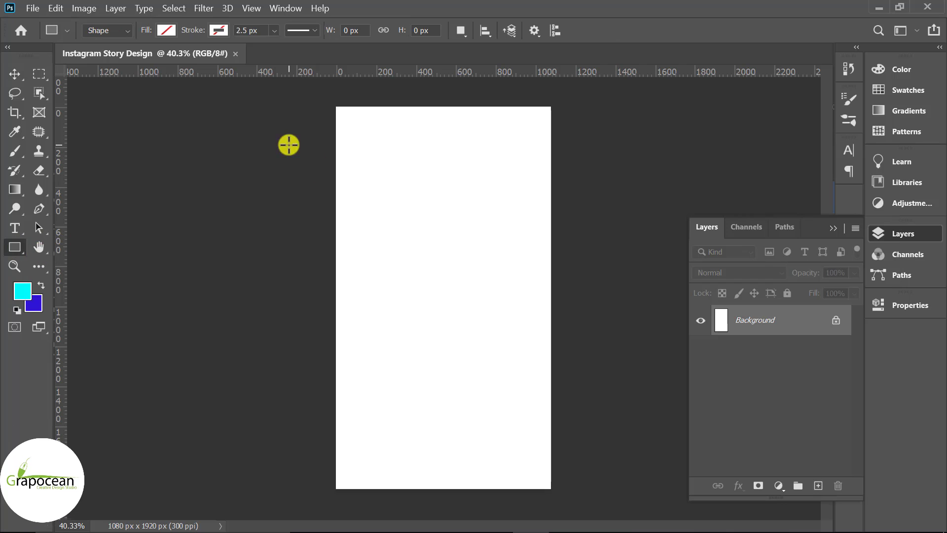
pyautogui.moveTo(333, 106); pyautogui.dragTo(545, 499)
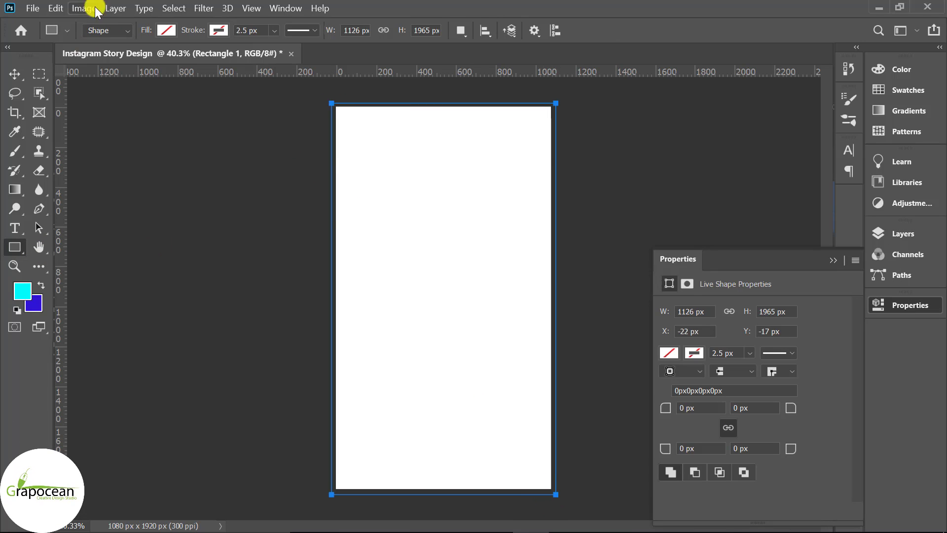
pyautogui.click(167, 30)
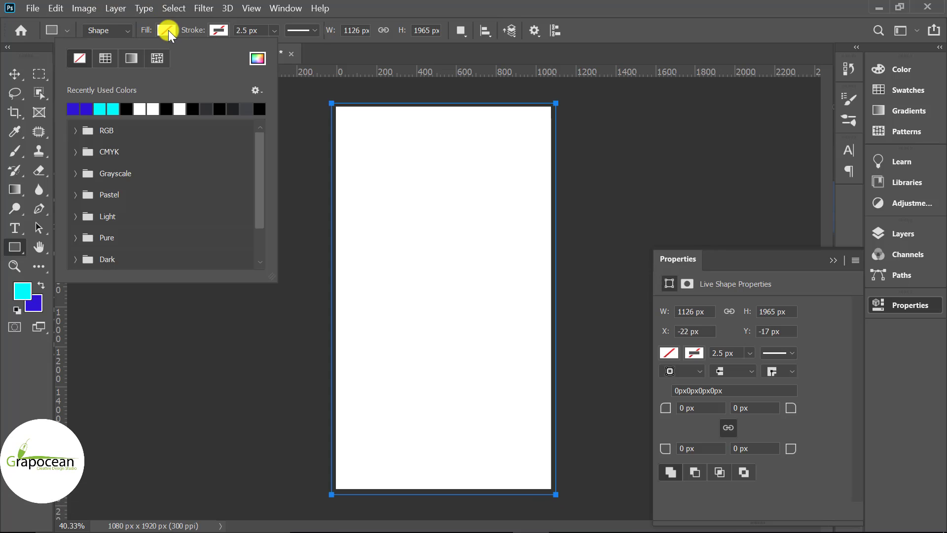
pyautogui.click(131, 58)
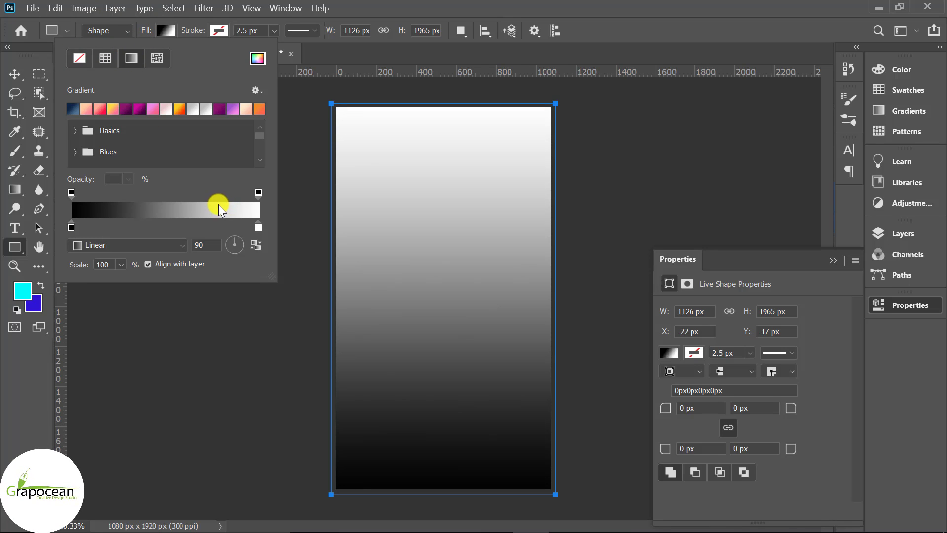
# Set the gradient's right stop to sampled cyan and its left stop to blue.
pyautogui.click(259, 227)
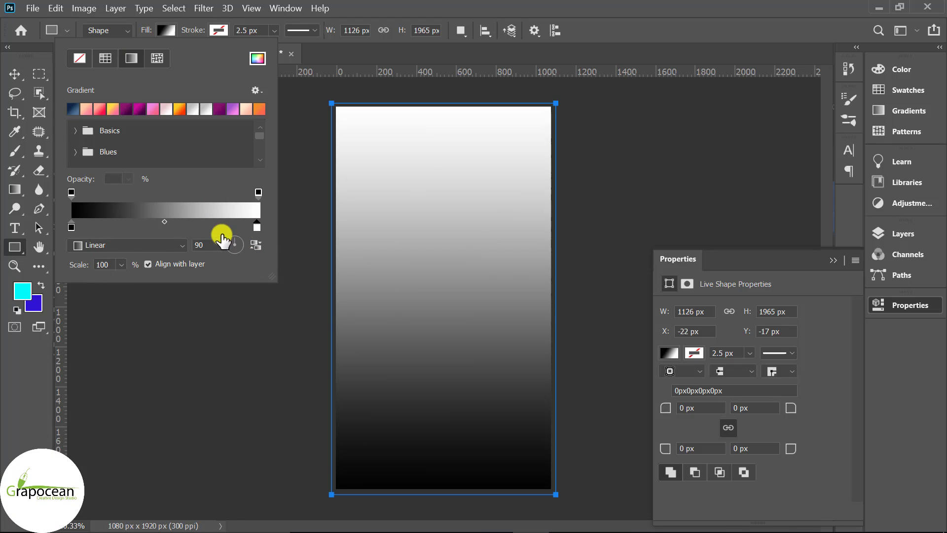
pyautogui.doubleClick(259, 229)
pyautogui.moveTo(127, 249); pyautogui.dragTo(235, 295)
pyautogui.click(32, 288)
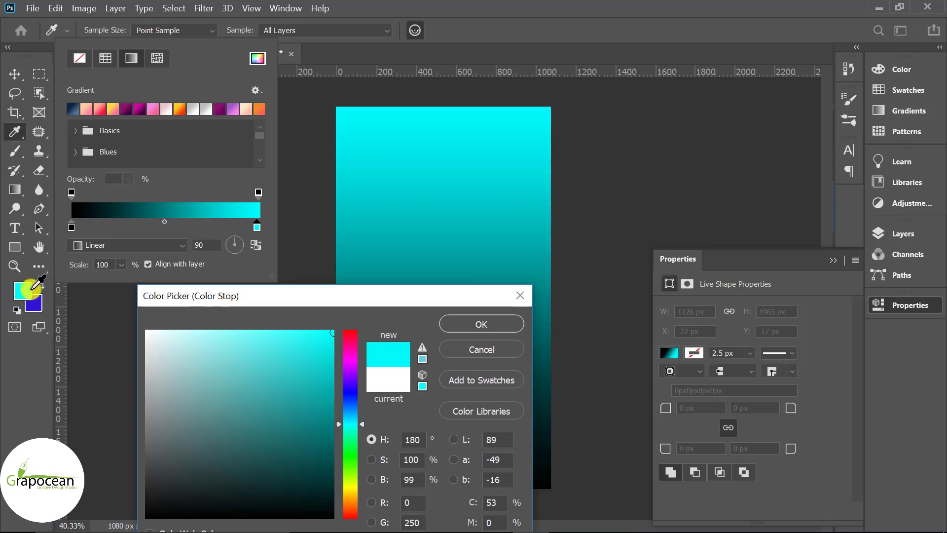
pyautogui.click(475, 325)
pyautogui.doubleClick(73, 228)
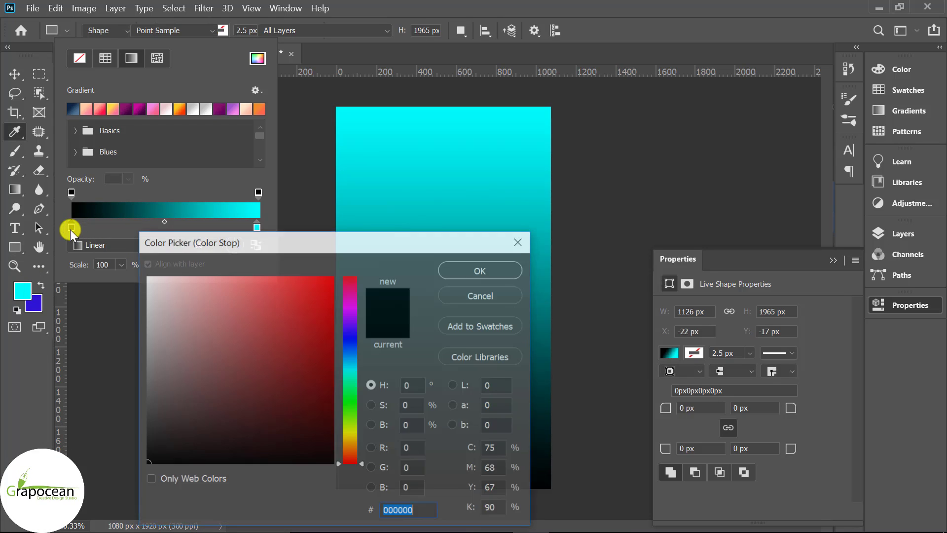
pyautogui.click(32, 304)
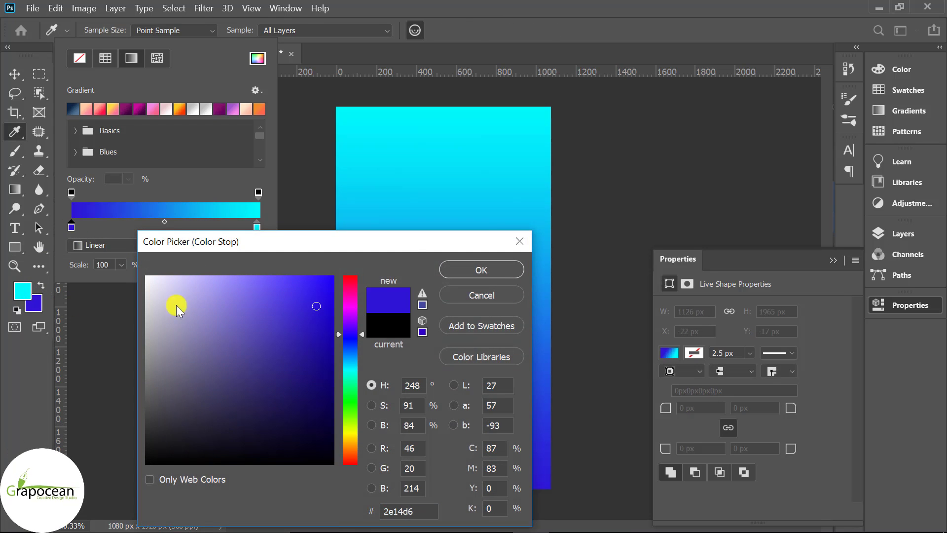
pyautogui.click(490, 271)
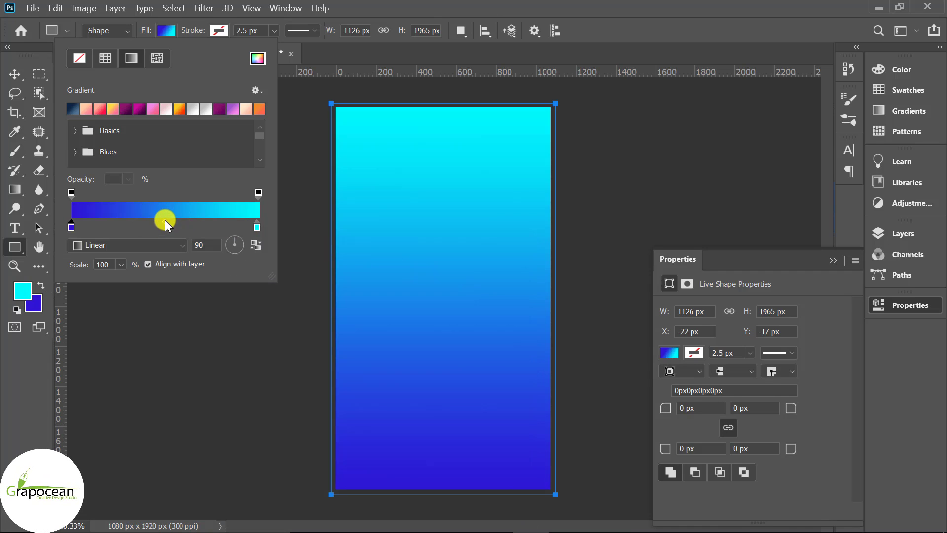
# Shift the gradient midpoint toward blue and darken the blue stop to 1a00c3.
pyautogui.moveTo(165, 220); pyautogui.dragTo(193, 220)
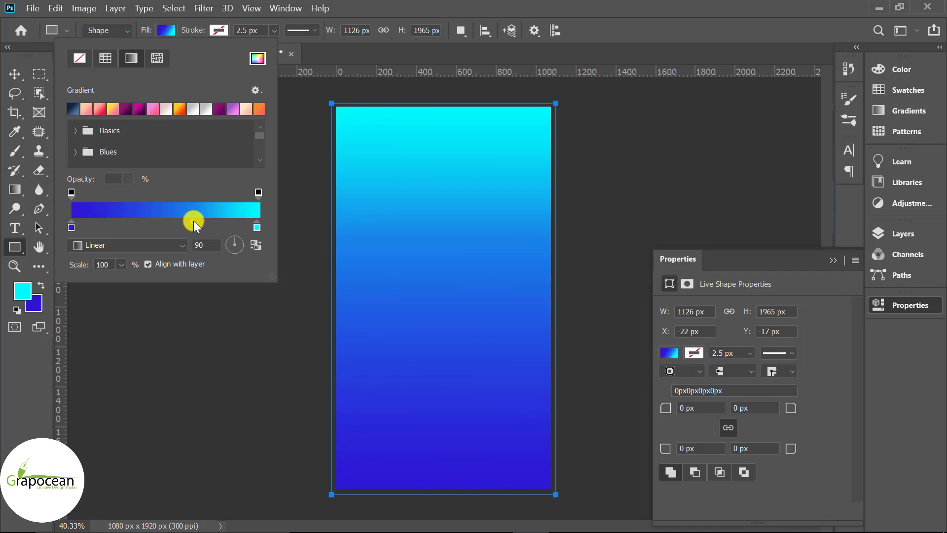
pyautogui.click(46, 238)
pyautogui.doubleClick(70, 227)
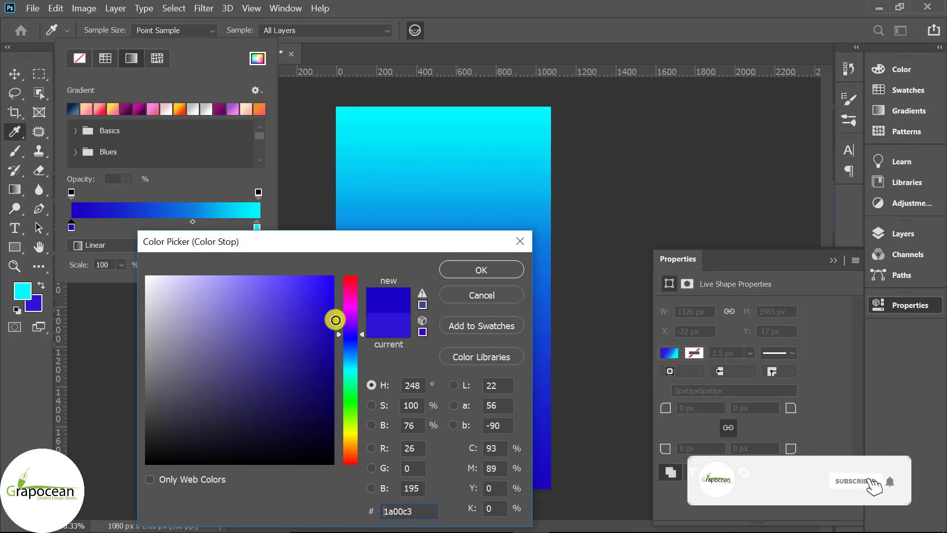
pyautogui.click(481, 270)
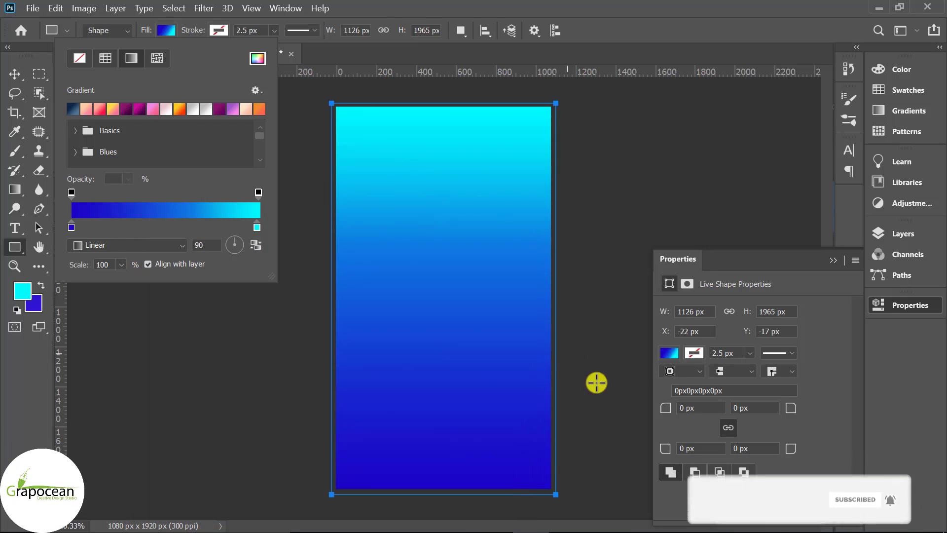
pyautogui.click(15, 74)
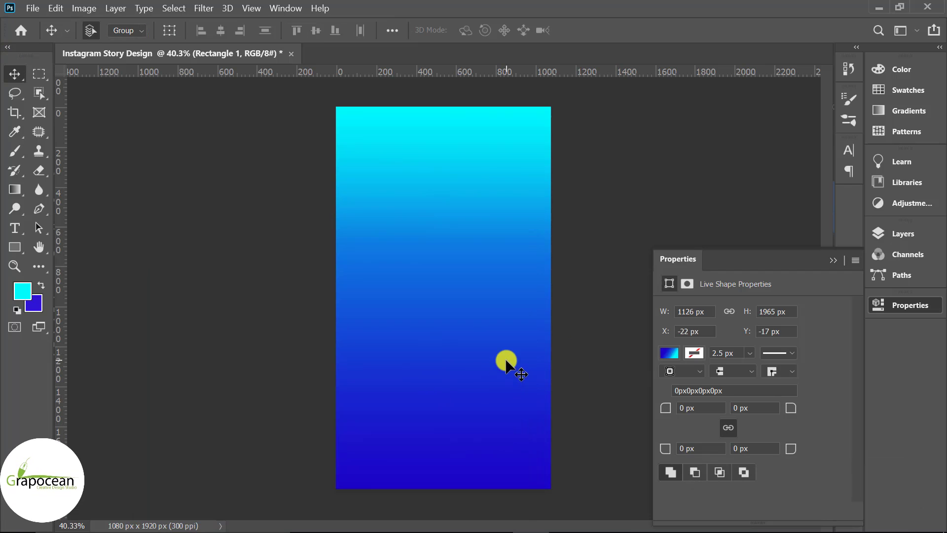
# Add a new empty Layer 1 above the gradient rectangle.
pyautogui.scroll(1, 454, 281)
pyautogui.scroll(1, 493, 325)
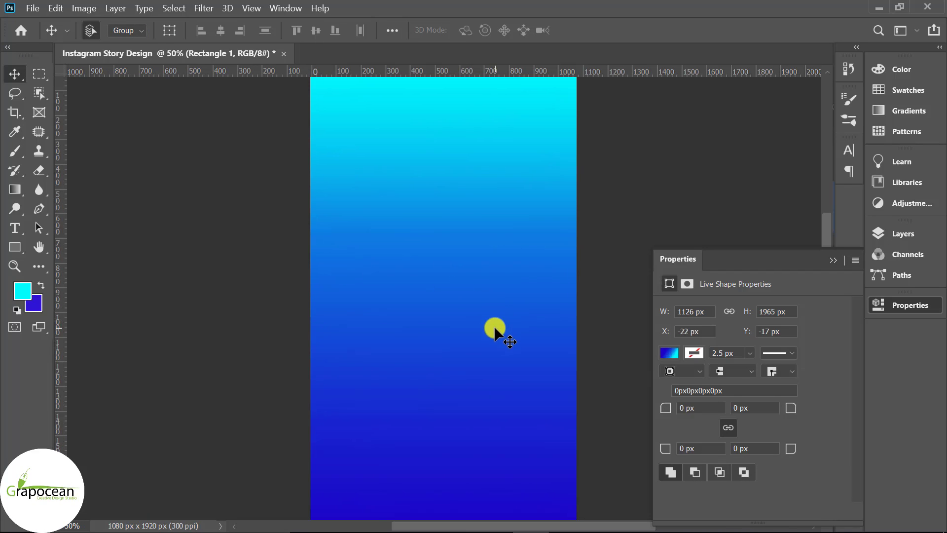
pyautogui.scroll(-1, 493, 326)
pyautogui.click(882, 233)
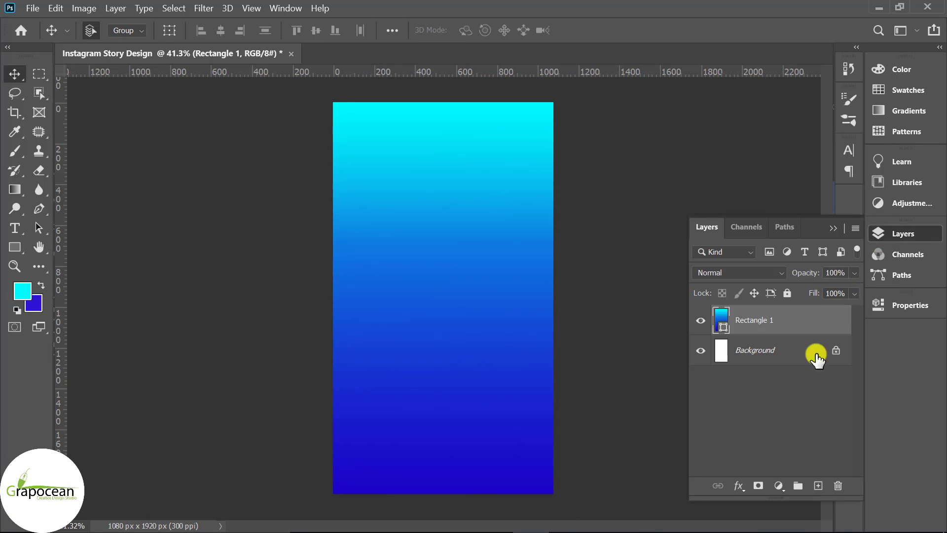
pyautogui.click(820, 486)
# Draw a wavy Pen path from the top edge to the right edge and convert it to a selection.
pyautogui.click(39, 208)
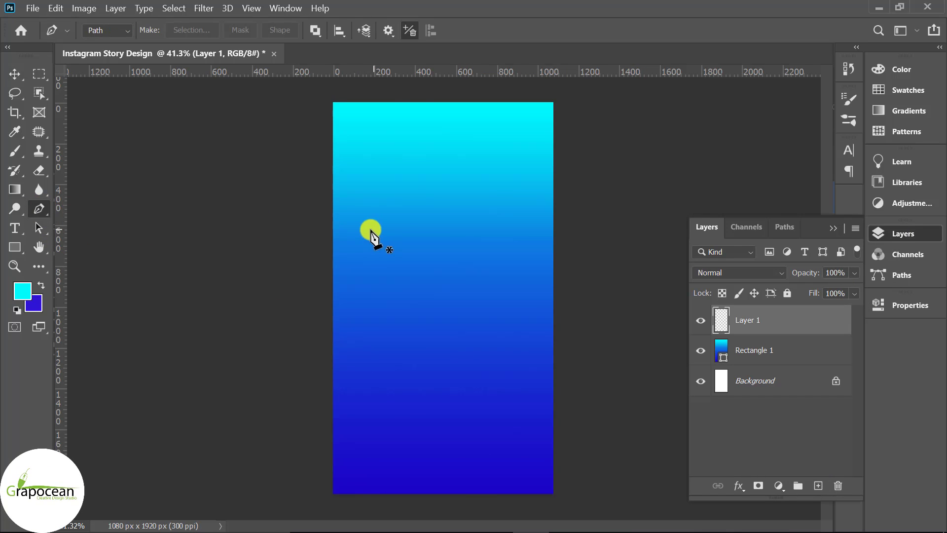
pyautogui.click(379, 100)
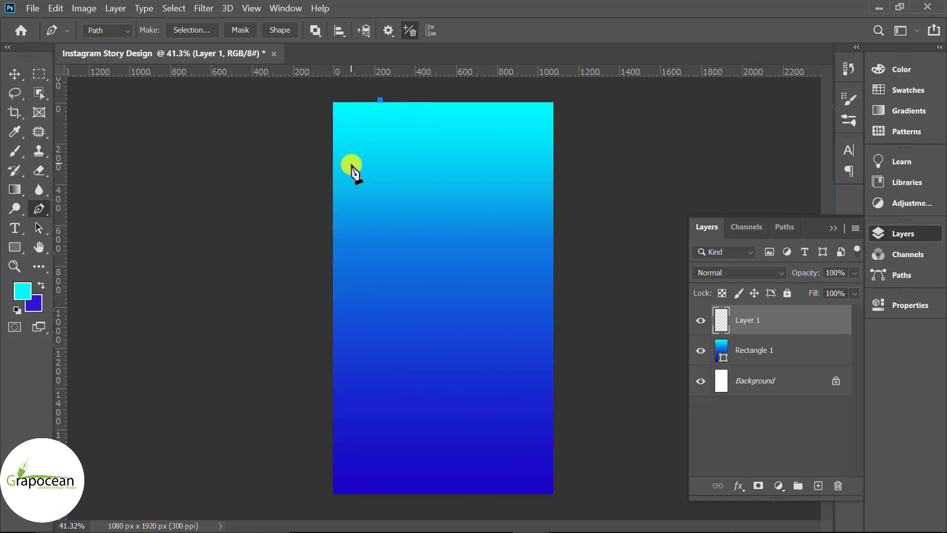
pyautogui.moveTo(359, 169)
pyautogui.mouseDown()
pyautogui.moveTo(381, 197)
pyautogui.moveTo(420, 203)
pyautogui.mouseUp()
pyautogui.hotkey('ctrl', 'z')
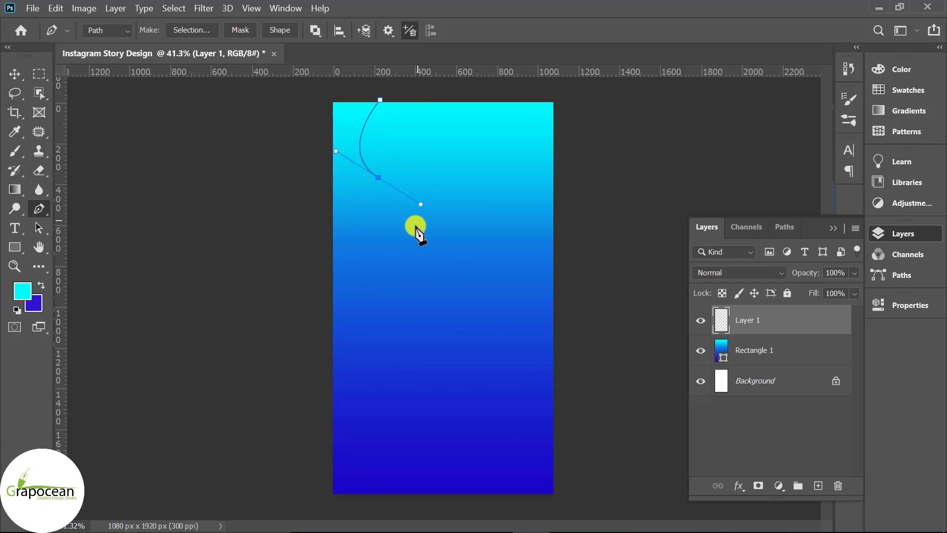
pyautogui.moveTo(439, 245); pyautogui.dragTo(435, 288)
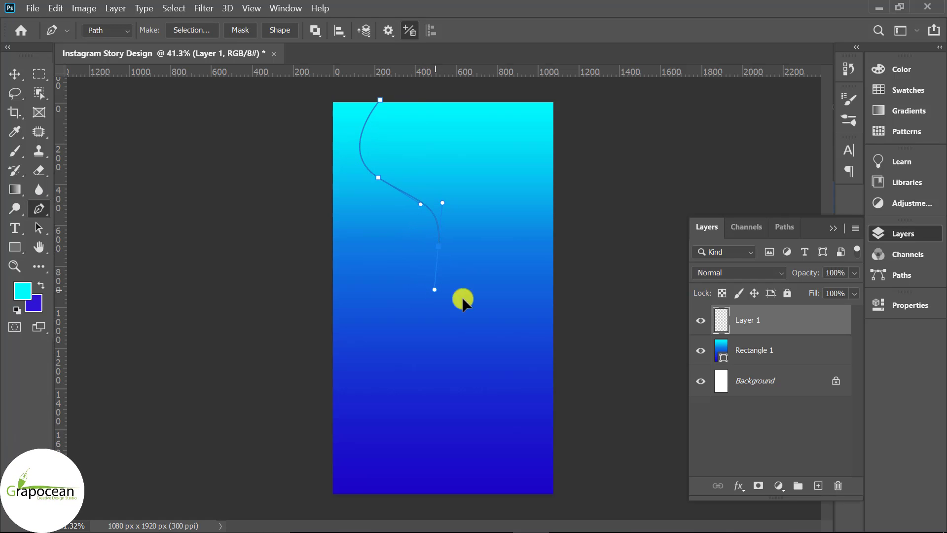
pyautogui.moveTo(573, 331); pyautogui.dragTo(647, 321)
pyautogui.click(573, 331)
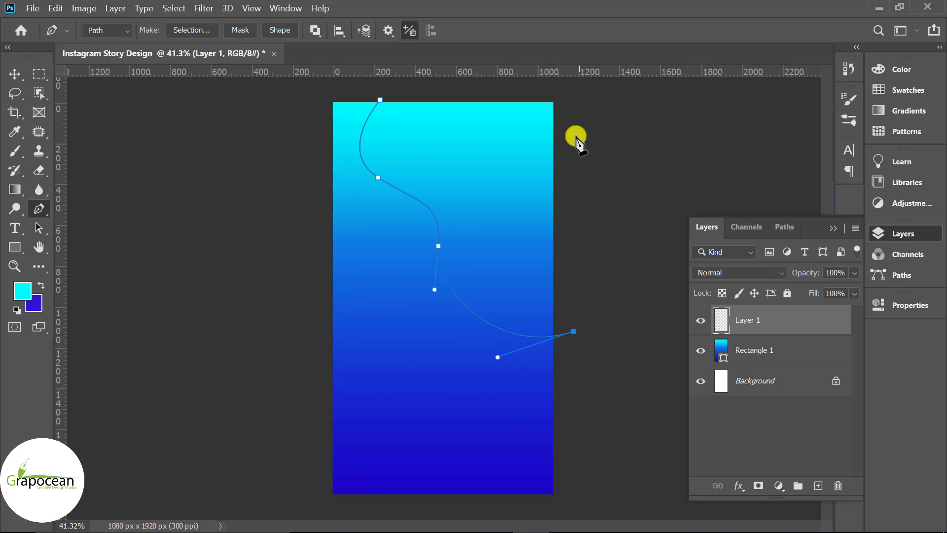
pyautogui.click(566, 94)
pyautogui.hotkey('ctrl', 'Return')
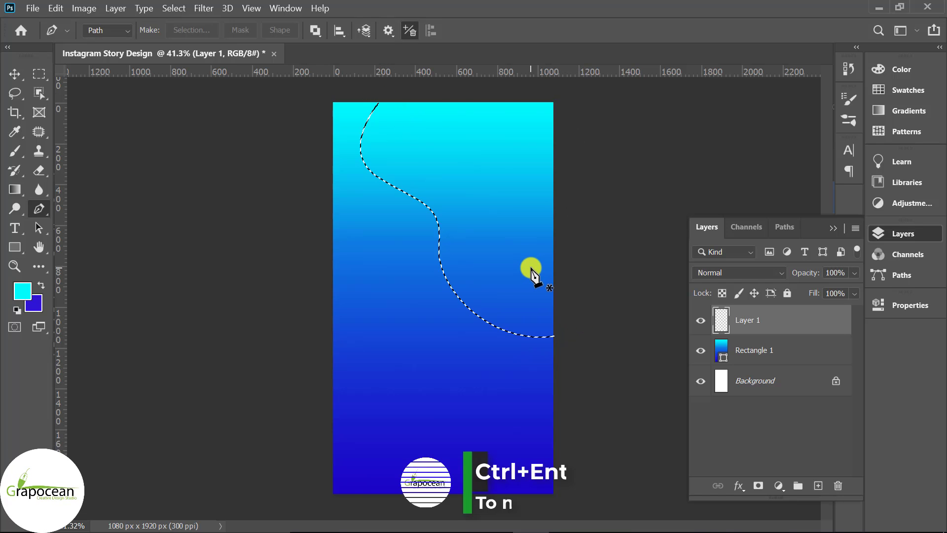
# Choose the Brush tool with the soft 30 px round tip.
pyautogui.rightClick(15, 150)
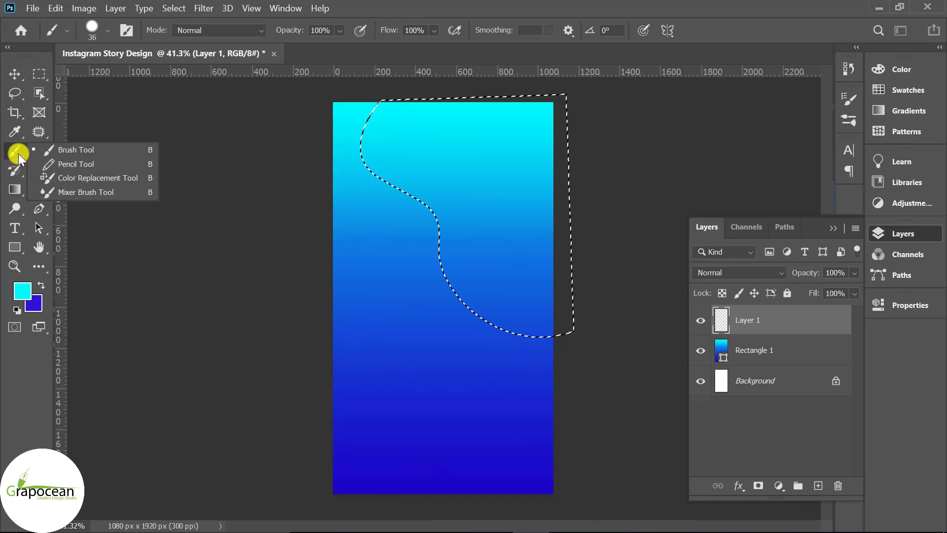
pyautogui.click(79, 148)
pyautogui.hotkey('ctrl', '+')
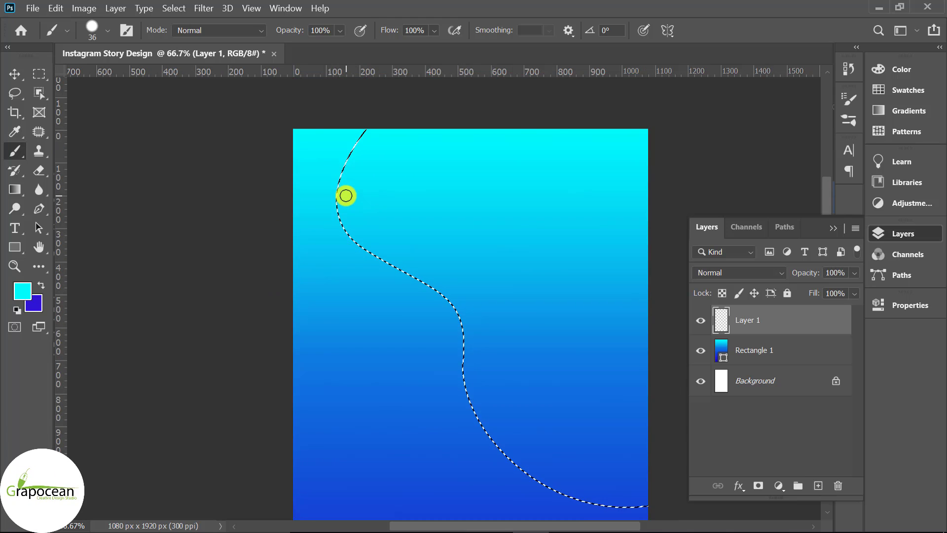
pyautogui.click(849, 100)
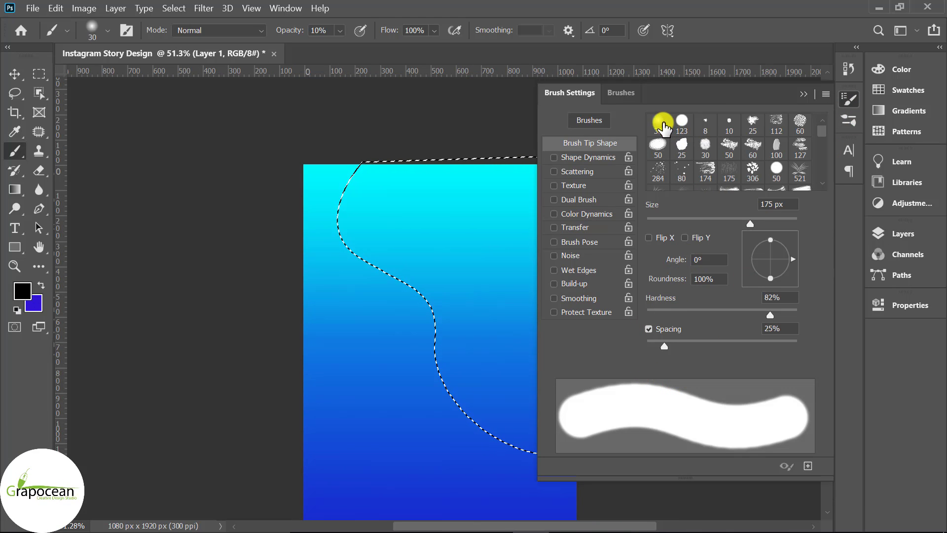
pyautogui.click(660, 124)
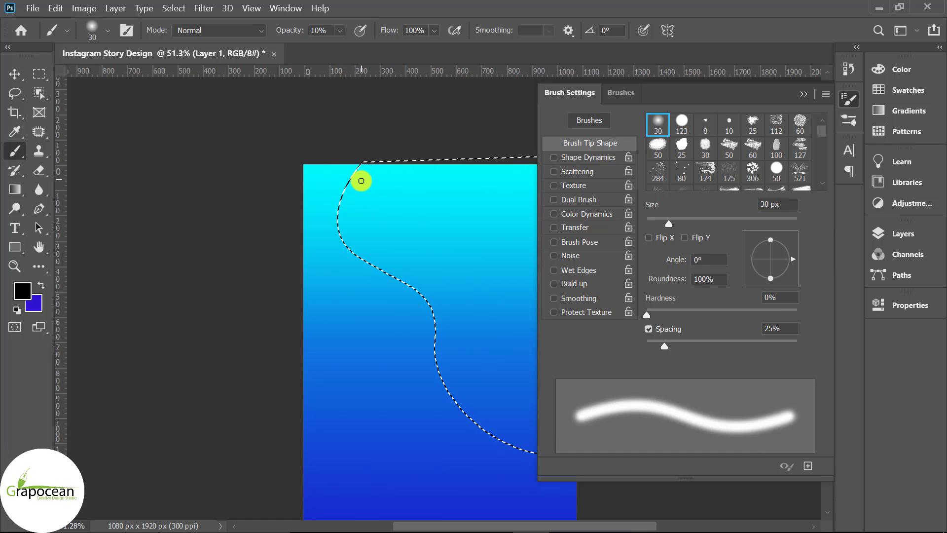
pyautogui.click(803, 93)
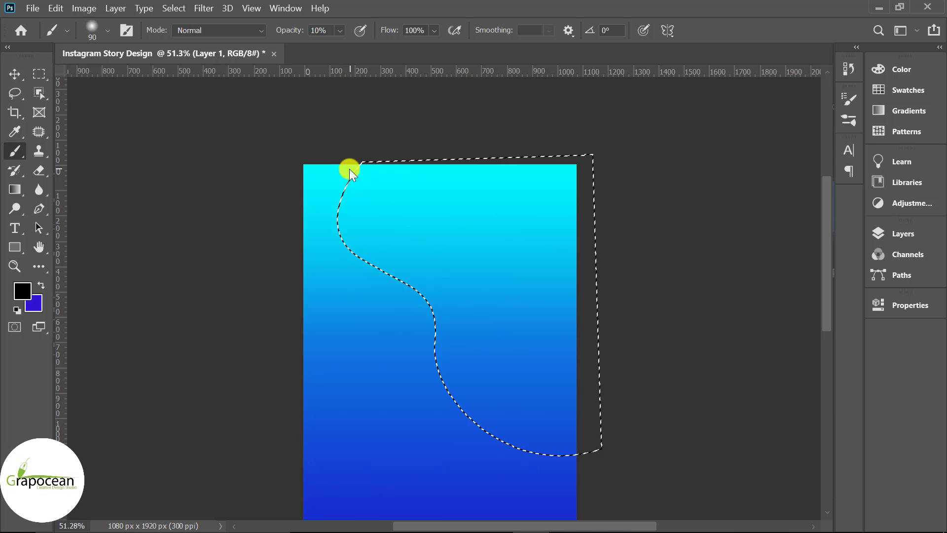
# Enlarge the brush and paint a faint dark shadow along the wave's curved edge at 10% opacity.
pyautogui.press(']')
pyautogui.press(']')
pyautogui.press(']')
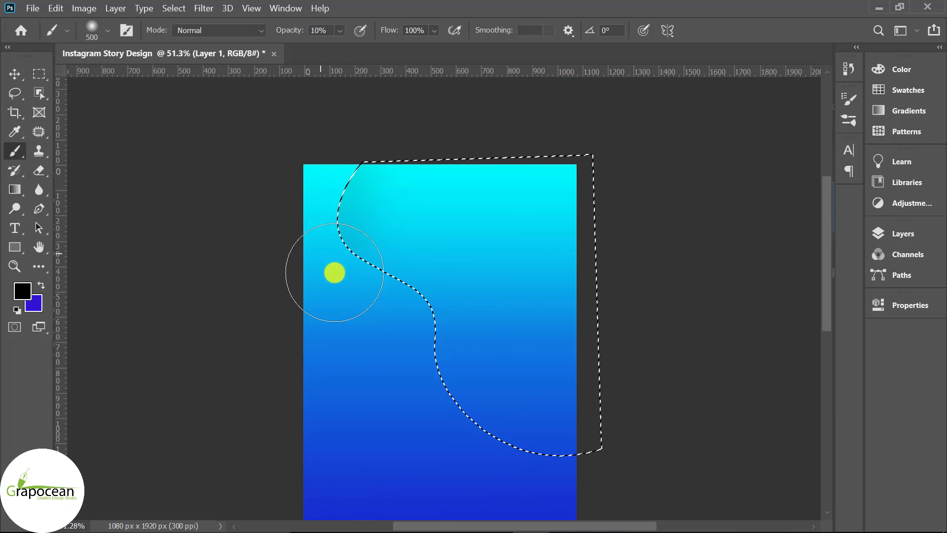
pyautogui.moveTo(336, 171); pyautogui.dragTo(309, 175)
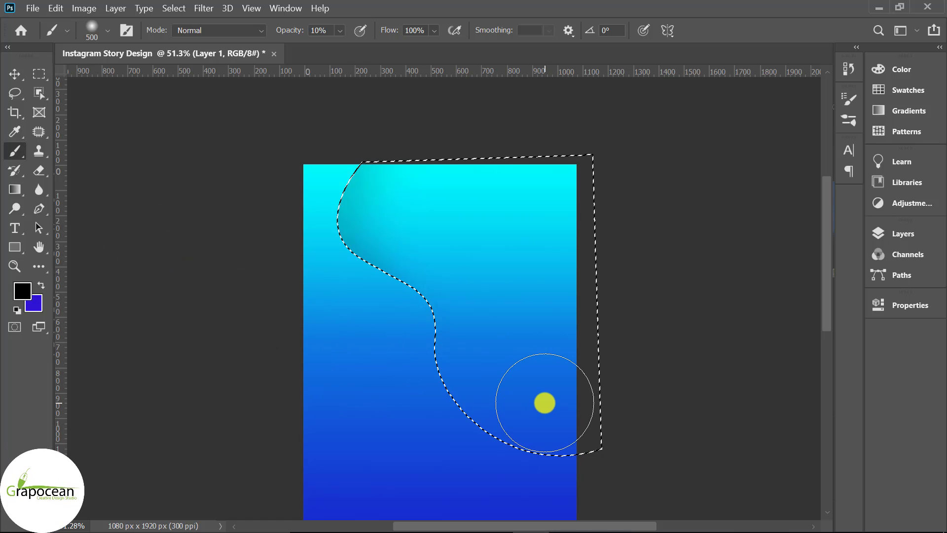
pyautogui.moveTo(523, 389)
pyautogui.mouseDown()
pyautogui.moveTo(429, 253)
pyautogui.moveTo(465, 292)
pyautogui.moveTo(474, 281)
pyautogui.moveTo(468, 355)
pyautogui.mouseUp()
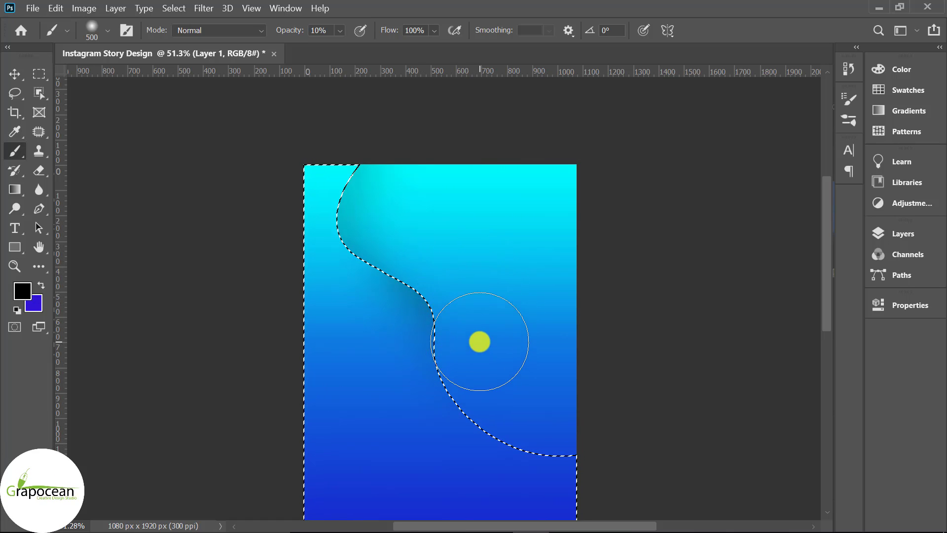
pyautogui.press('m')
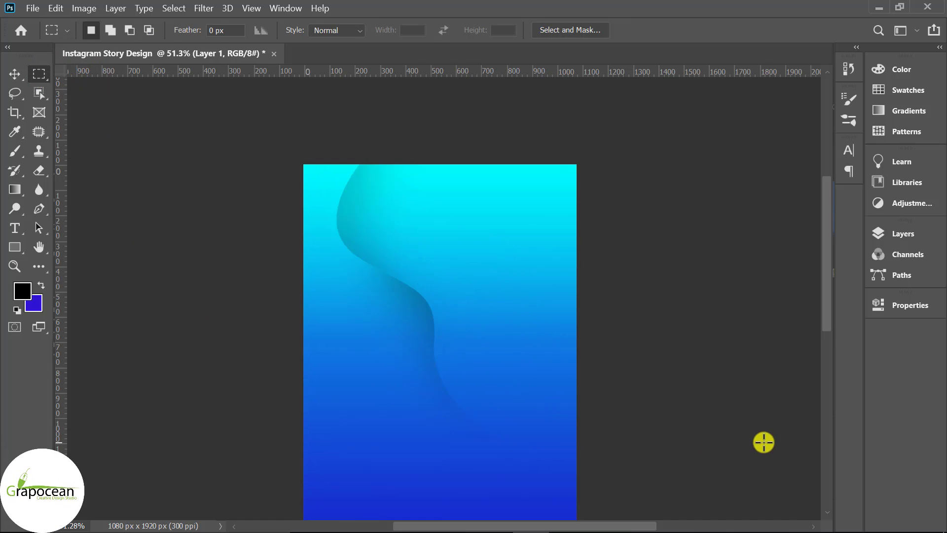
pyautogui.scroll(-2, 763, 442)
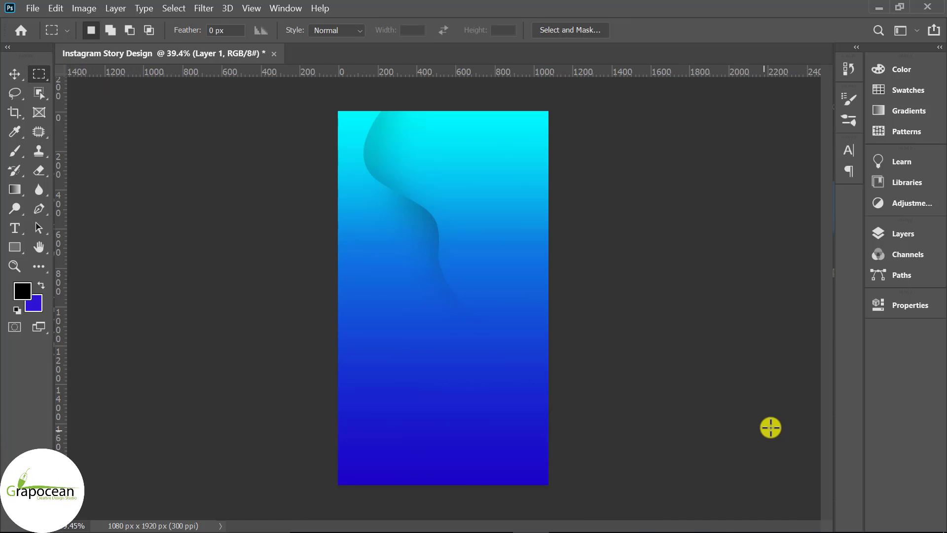
# Set Layer 1 to Overlay blending and duplicate it.
pyautogui.click(914, 231)
pyautogui.click(744, 269)
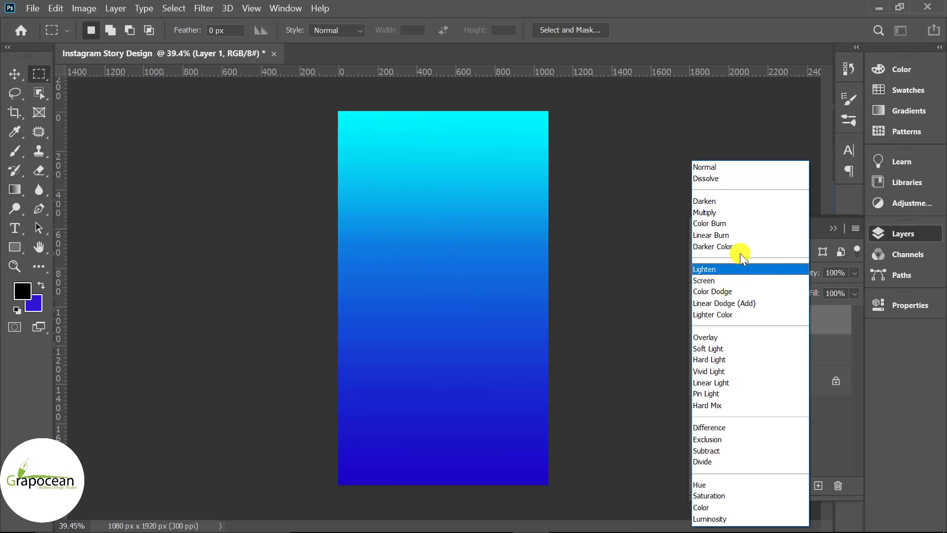
pyautogui.click(759, 336)
pyautogui.moveTo(841, 324)
pyautogui.mouseDown()
pyautogui.moveTo(815, 443)
pyautogui.moveTo(818, 485)
pyautogui.mouseUp()
# Scale the wave copy to about 158%, rotate it about 76° and reposition it.
pyautogui.hotkey('ctrl', 't')
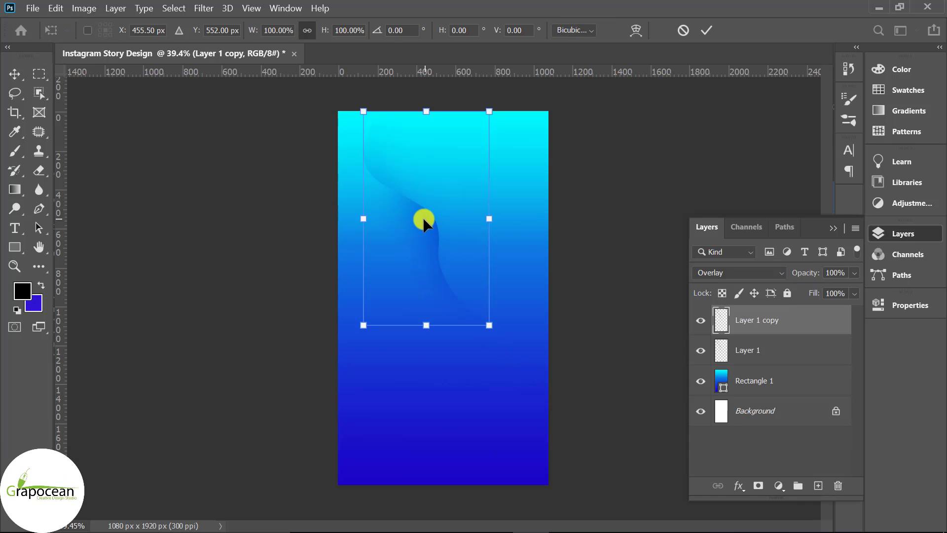
pyautogui.moveTo(423, 221); pyautogui.dragTo(506, 208)
pyautogui.moveTo(496, 369)
pyautogui.mouseDown()
pyautogui.moveTo(567, 212)
pyautogui.moveTo(687, 194)
pyautogui.mouseUp()
pyautogui.moveTo(448, 228); pyautogui.dragTo(413, 164)
pyautogui.moveTo(448, 194)
pyautogui.mouseDown()
pyautogui.moveTo(529, 280)
pyautogui.moveTo(496, 328)
pyautogui.mouseUp()
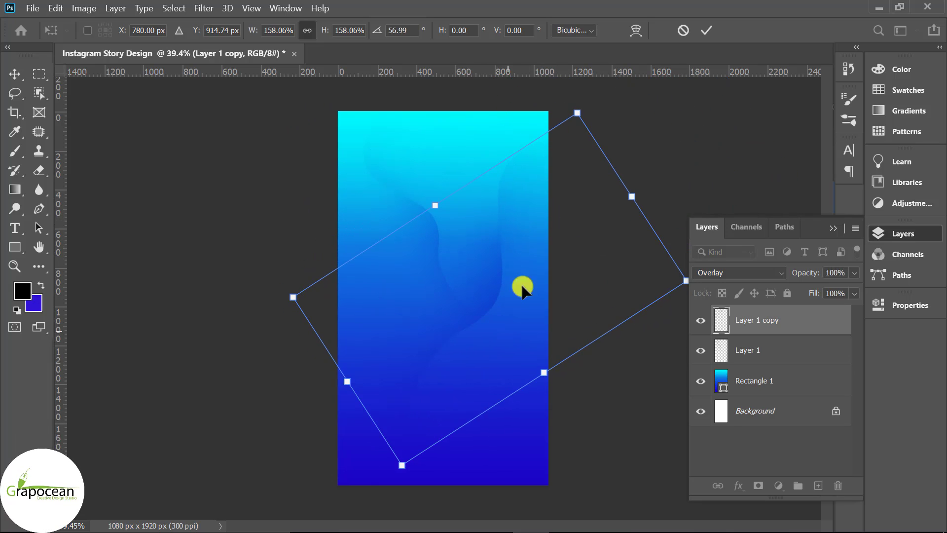
pyautogui.scroll(-3, 572, 301)
pyautogui.moveTo(624, 317); pyautogui.dragTo(624, 355)
pyautogui.click(706, 30)
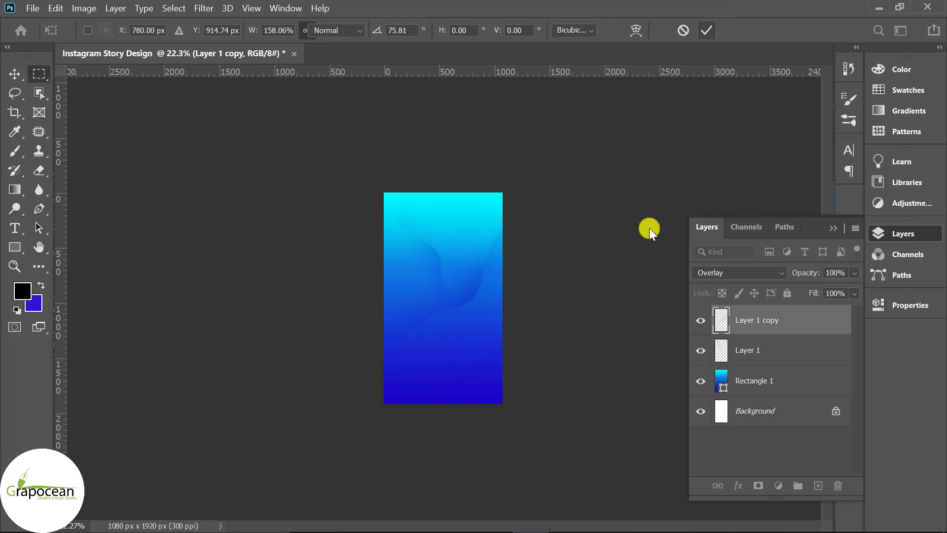
pyautogui.press('Return')
pyautogui.scroll(2, 577, 382)
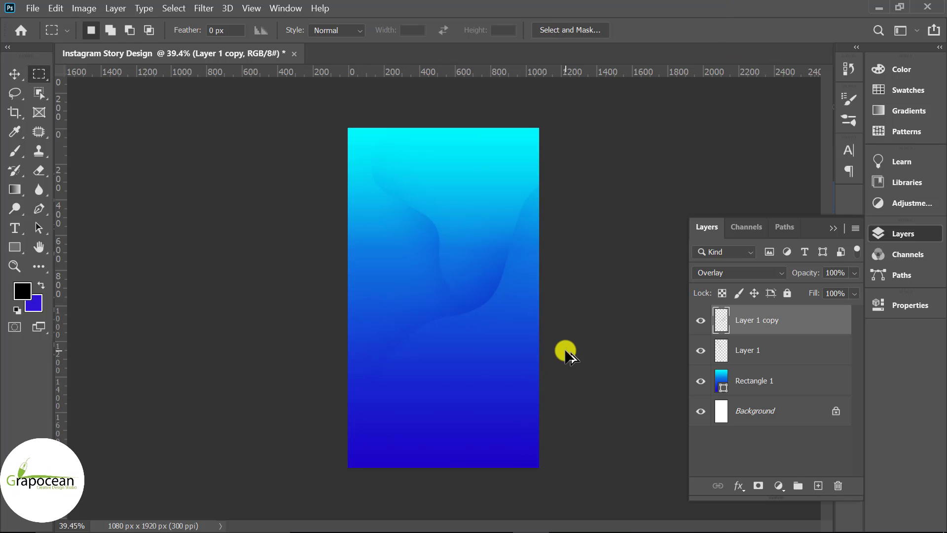
pyautogui.scroll(1, 566, 351)
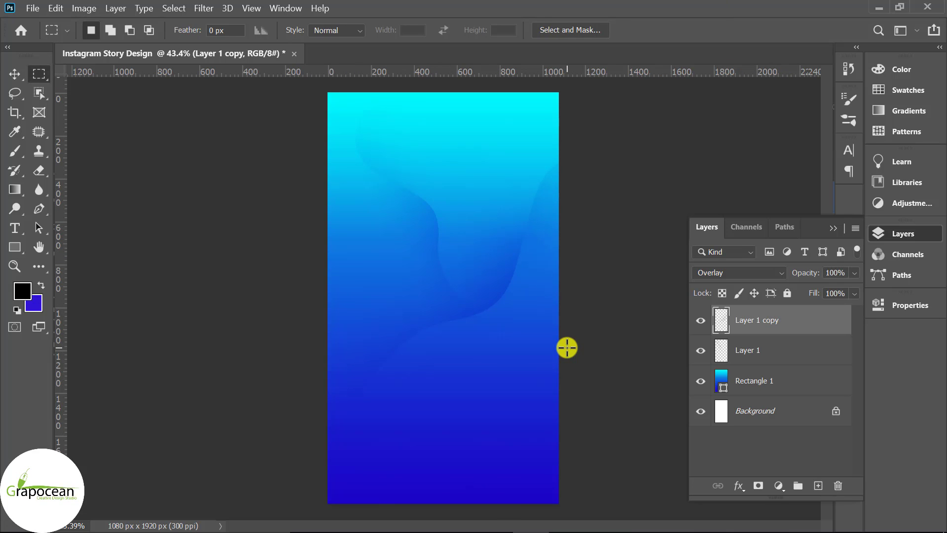
pyautogui.click(15, 251)
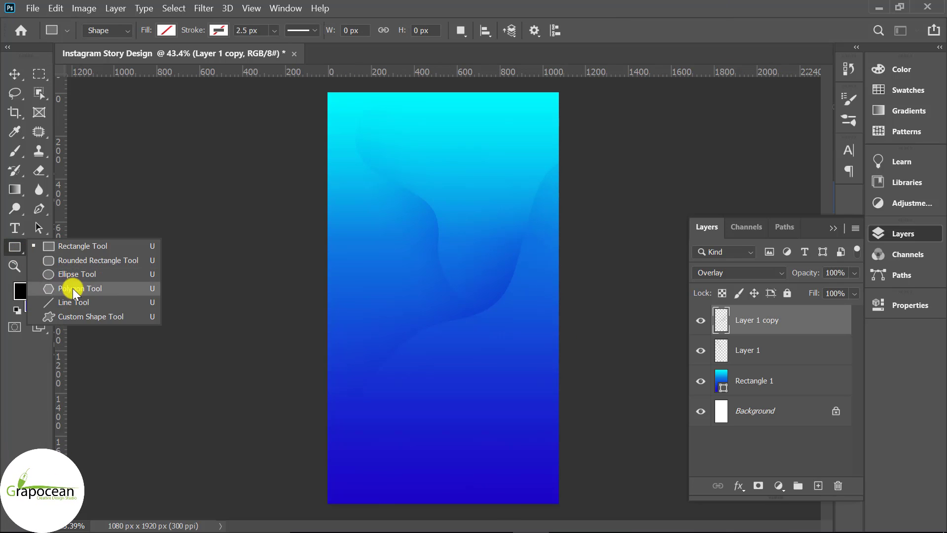
# Draw a filled inverted triangle near the top of the canvas with the Polygon tool.
pyautogui.click(47, 291)
pyautogui.click(819, 486)
pyautogui.moveTo(389, 126); pyautogui.dragTo(473, 223)
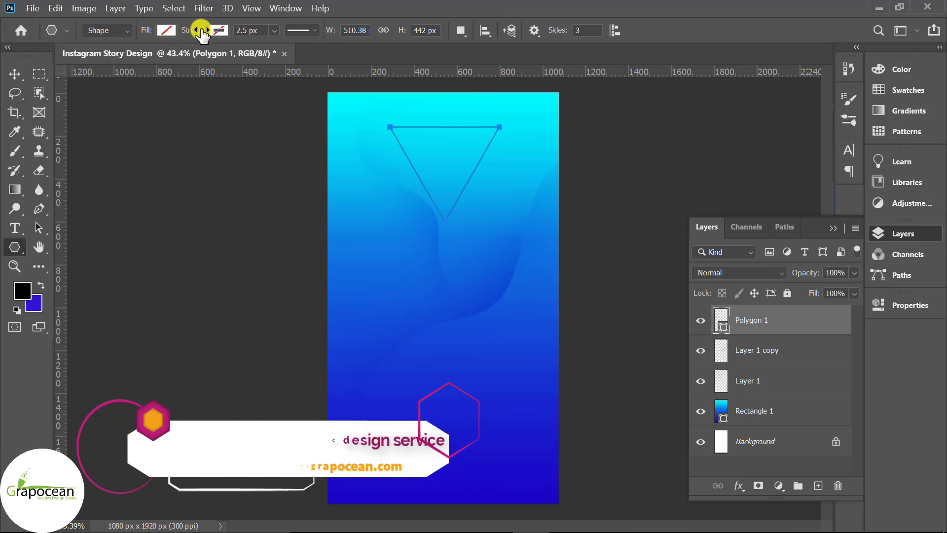
pyautogui.click(219, 30)
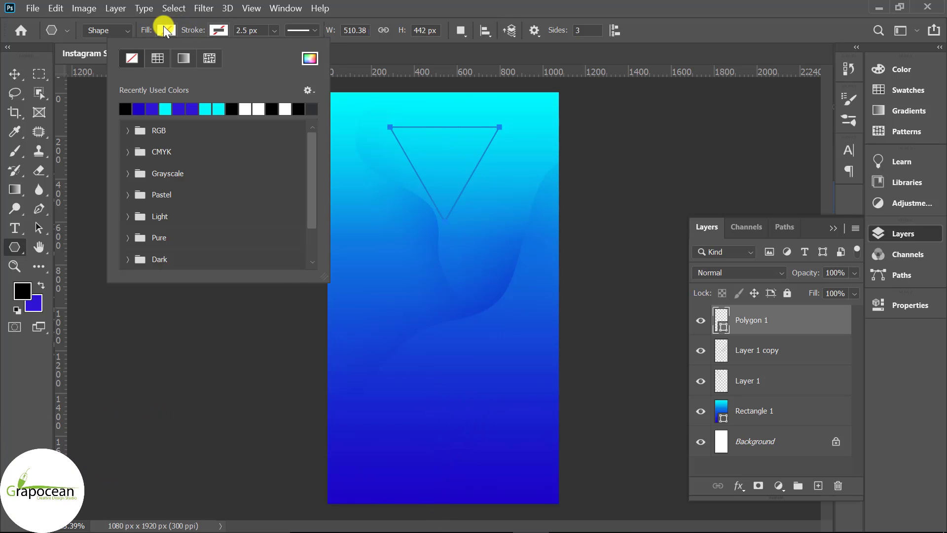
pyautogui.click(165, 30)
pyautogui.click(104, 107)
pyautogui.click(15, 73)
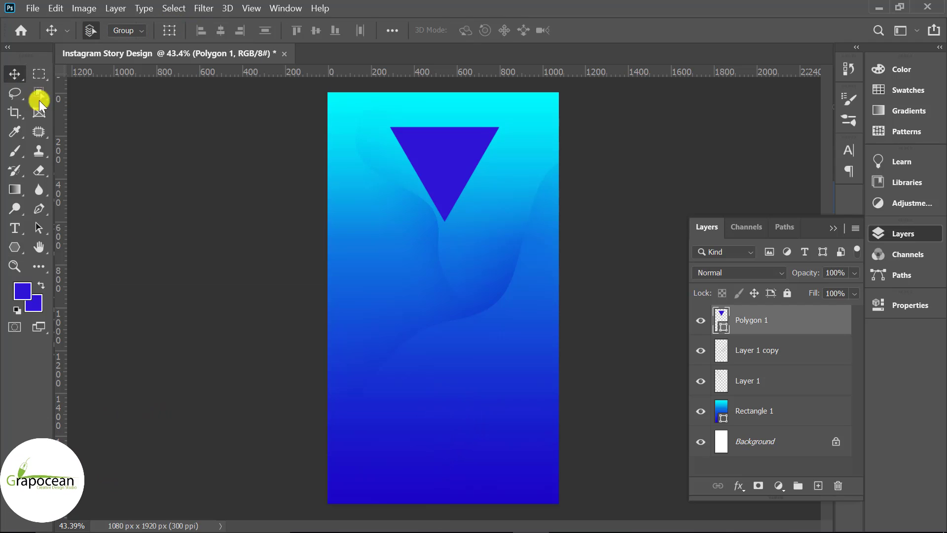
# Make the triangle fill black, with Overlay blending at 12% opacity.
pyautogui.doubleClick(721, 316)
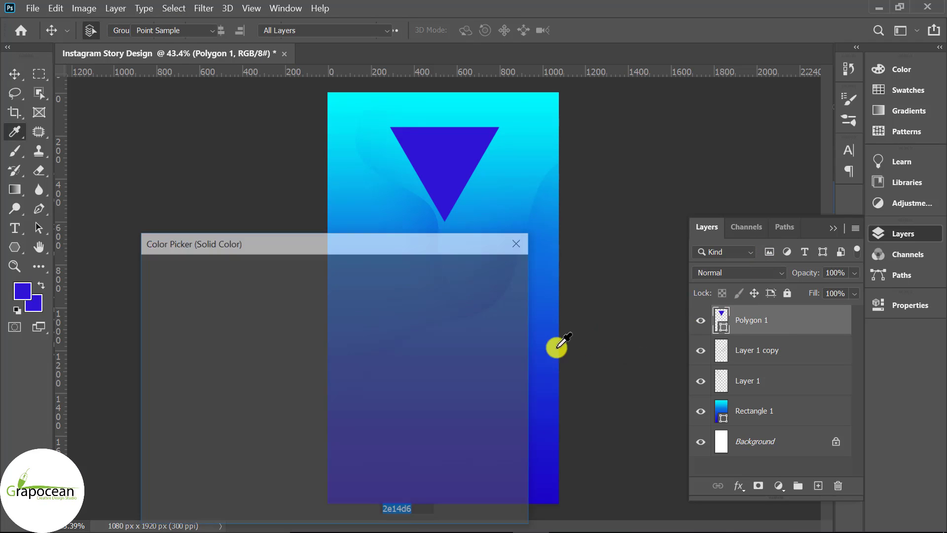
pyautogui.moveTo(162, 444); pyautogui.dragTo(120, 480)
pyautogui.click(482, 267)
pyautogui.click(738, 273)
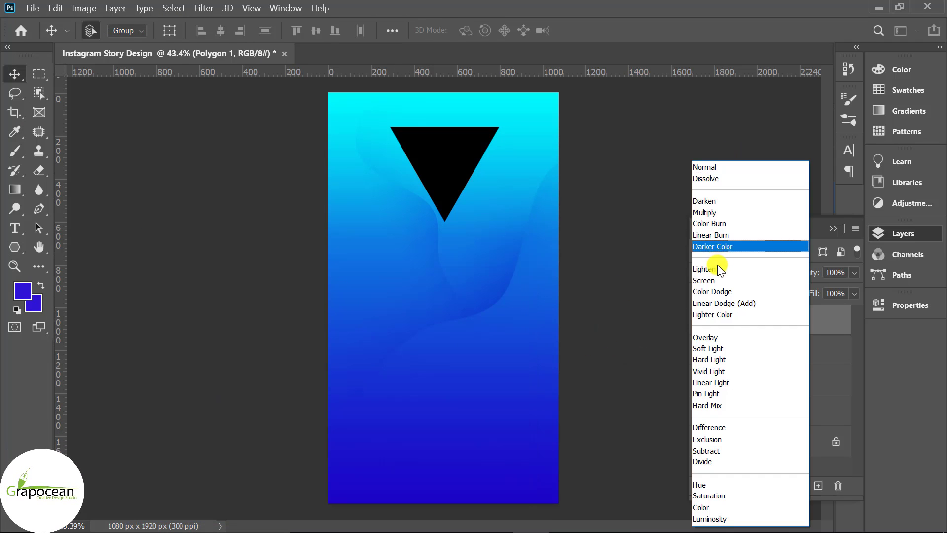
pyautogui.click(729, 336)
pyautogui.moveTo(854, 272); pyautogui.dragTo(789, 287)
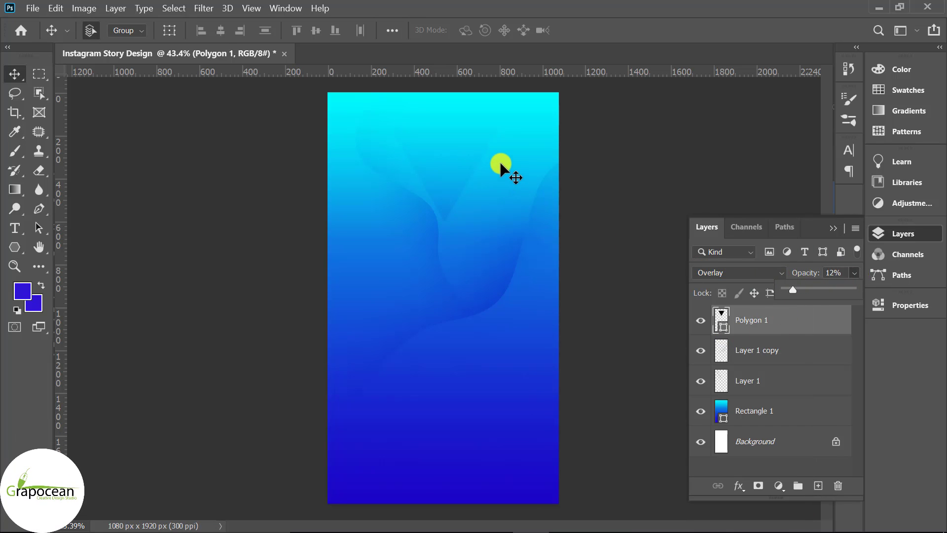
# Duplicate the triangle, then rotate the copy and move it right.
pyautogui.hotkey('ctrl', 'j')
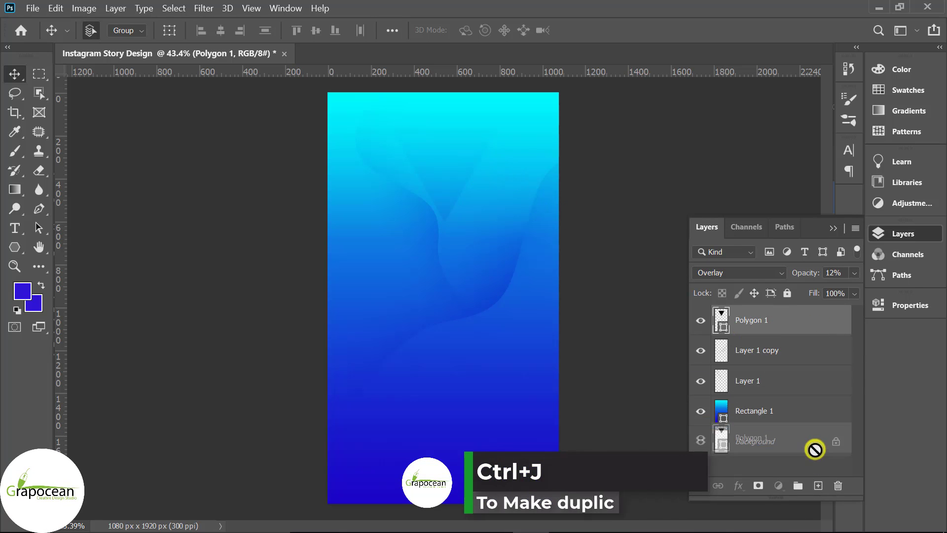
pyautogui.hotkey('ctrl', 't')
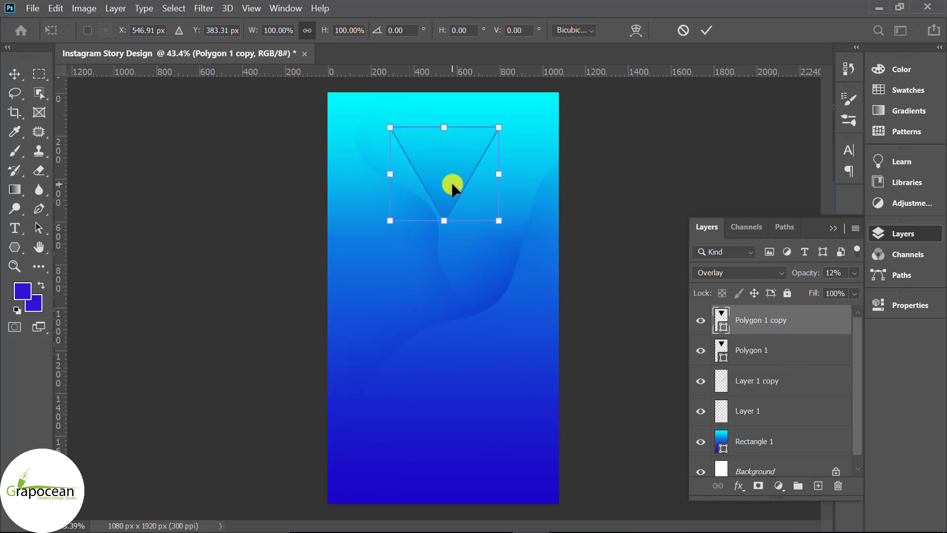
pyautogui.moveTo(522, 280); pyautogui.dragTo(331, 289)
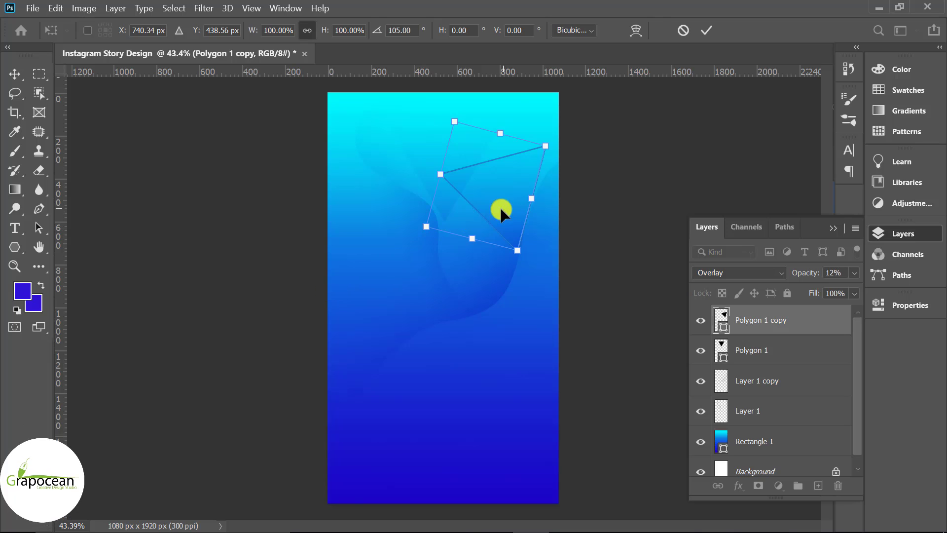
pyautogui.moveTo(501, 207); pyautogui.dragTo(469, 201)
pyautogui.moveTo(489, 276)
pyautogui.mouseDown()
pyautogui.moveTo(465, 283)
pyautogui.moveTo(494, 276)
pyautogui.mouseUp()
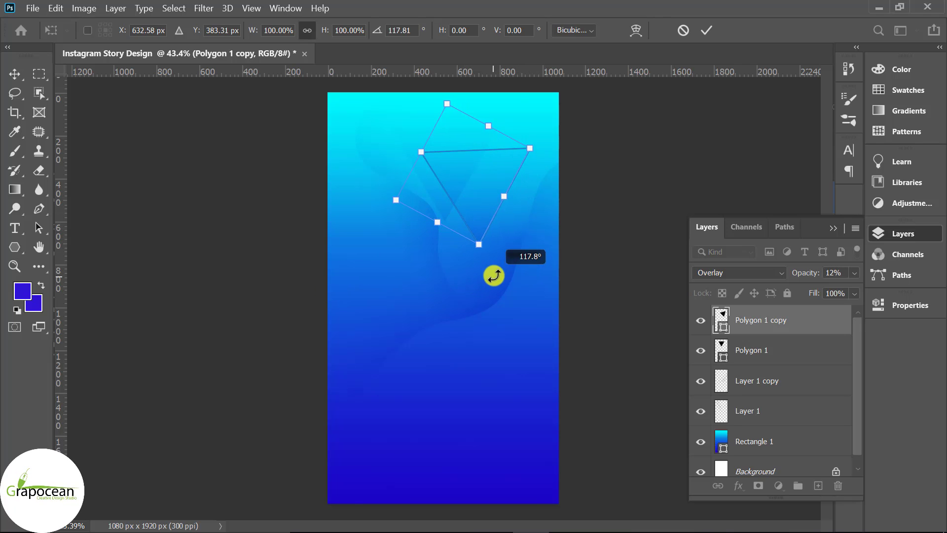
pyautogui.click(703, 27)
# Raise the copy to 21% opacity, enlarge it to 146.6% and rotate it about -39°.
pyautogui.click(853, 273)
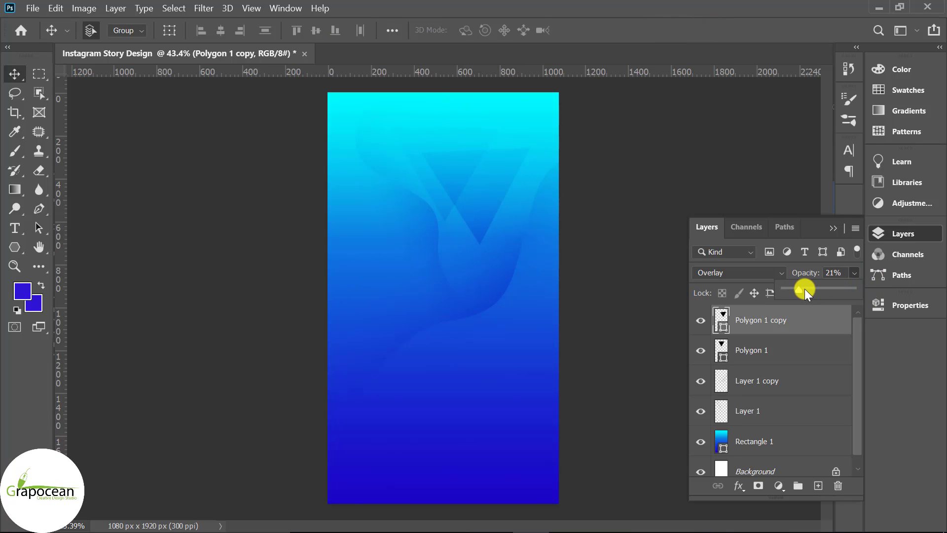
pyautogui.moveTo(473, 201); pyautogui.dragTo(483, 199)
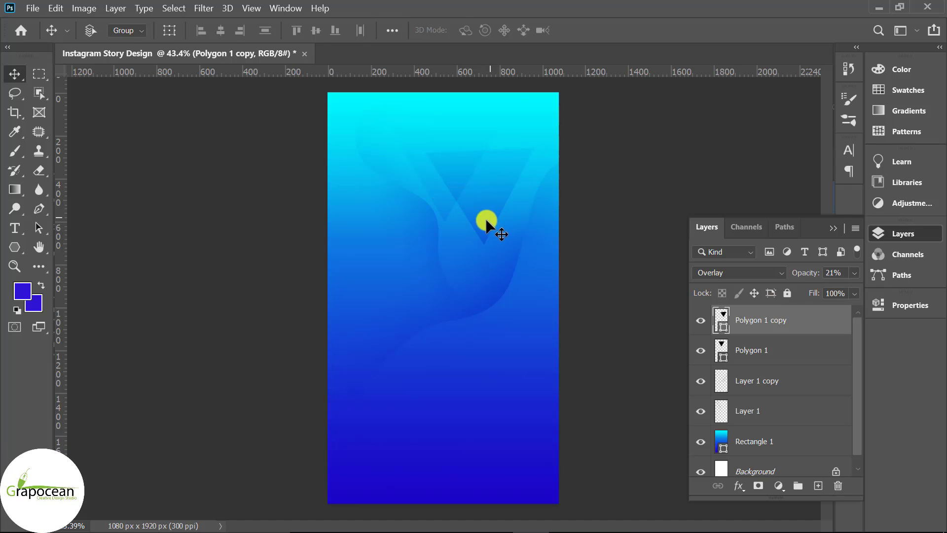
pyautogui.hotkey('ctrl', 't')
pyautogui.moveTo(541, 246)
pyautogui.mouseDown()
pyautogui.moveTo(566, 265)
pyautogui.moveTo(601, 201)
pyautogui.mouseUp()
pyautogui.moveTo(478, 190); pyautogui.dragTo(481, 236)
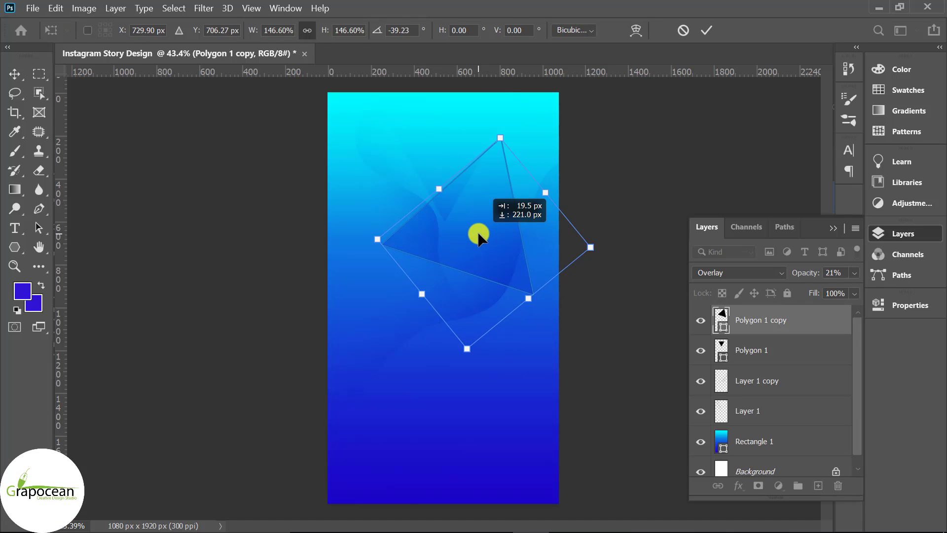
pyautogui.click(706, 30)
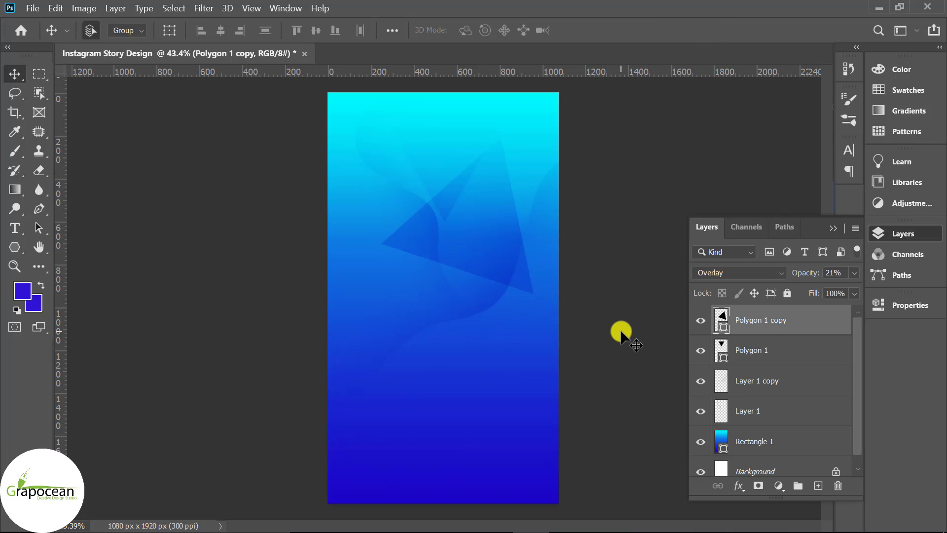
# Load the wave Work Path as a selection, nudge it, and reselect the path for editing.
pyautogui.click(784, 227)
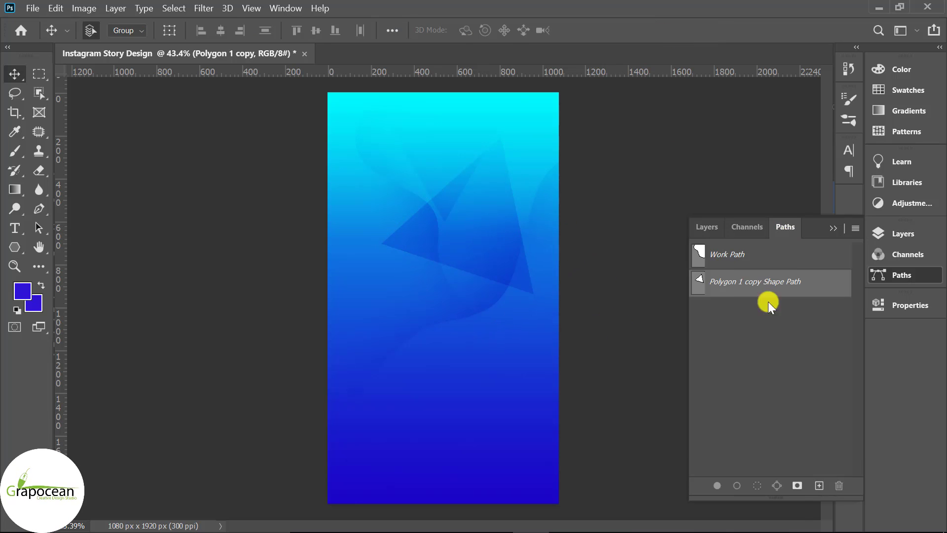
pyautogui.keyDown('ctrl'); pyautogui.click(698, 254); pyautogui.keyUp('ctrl')
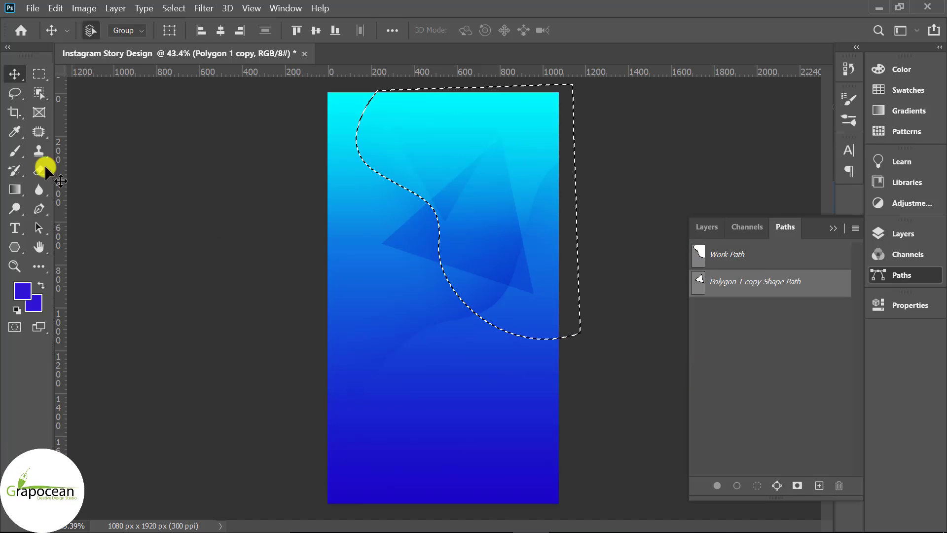
pyautogui.click(45, 77)
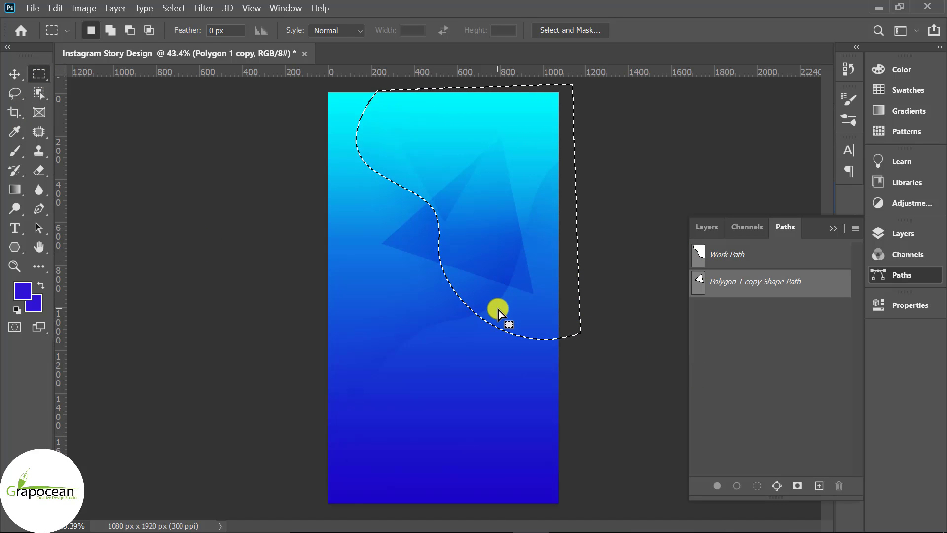
pyautogui.moveTo(498, 312); pyautogui.dragTo(449, 345)
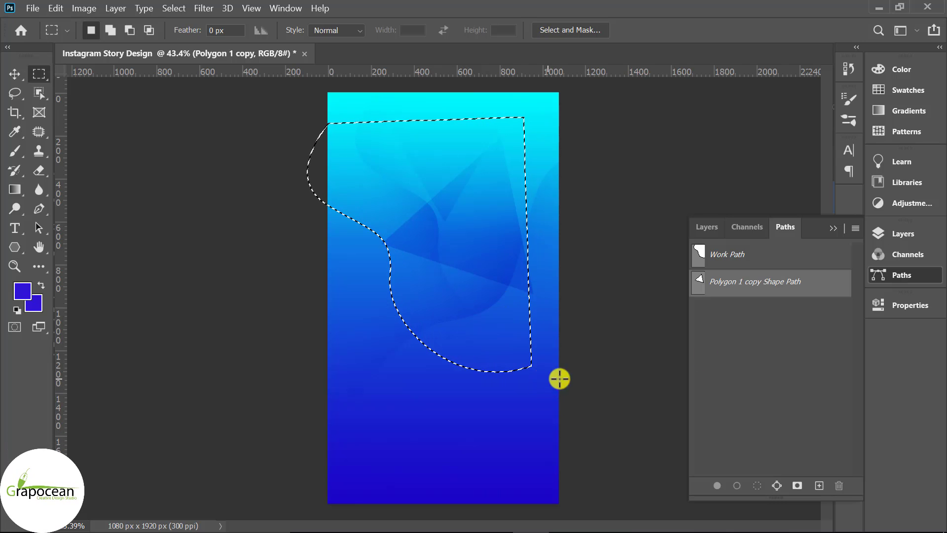
pyautogui.click(762, 257)
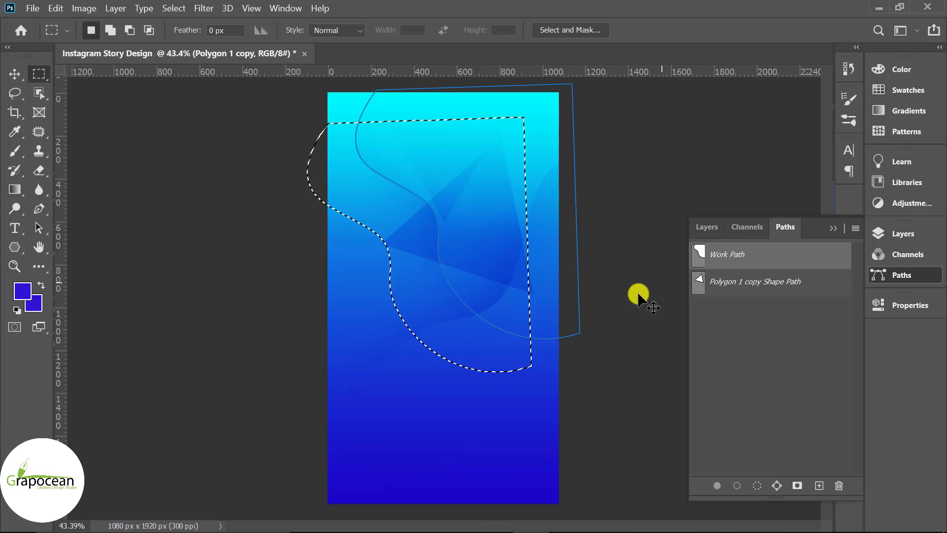
pyautogui.hotkey('ctrl', 'Return')
pyautogui.click(769, 264)
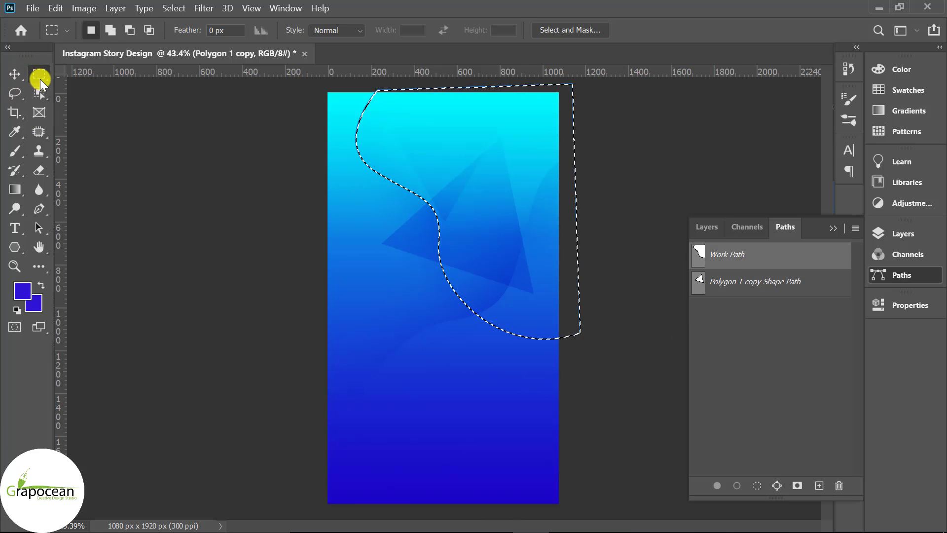
# Rotate the wave path about -30°, scale it to 85%, and load it as a selection.
pyautogui.hotkey('ctrl', 't')
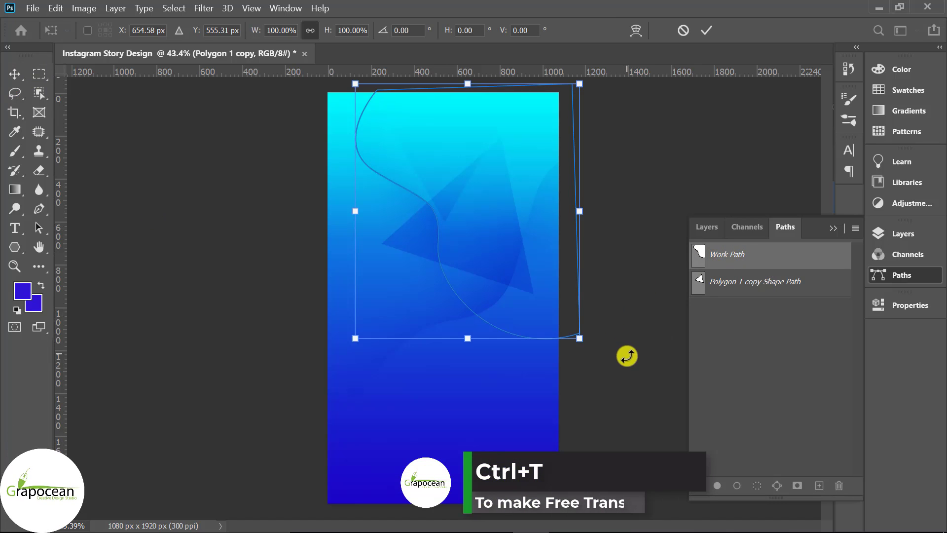
pyautogui.moveTo(627, 356); pyautogui.dragTo(619, 232)
pyautogui.moveTo(522, 269)
pyautogui.mouseDown()
pyautogui.moveTo(445, 280)
pyautogui.moveTo(473, 288)
pyautogui.mouseUp()
pyautogui.moveTo(610, 275)
pyautogui.mouseDown()
pyautogui.moveTo(581, 275)
pyautogui.moveTo(603, 291)
pyautogui.mouseUp()
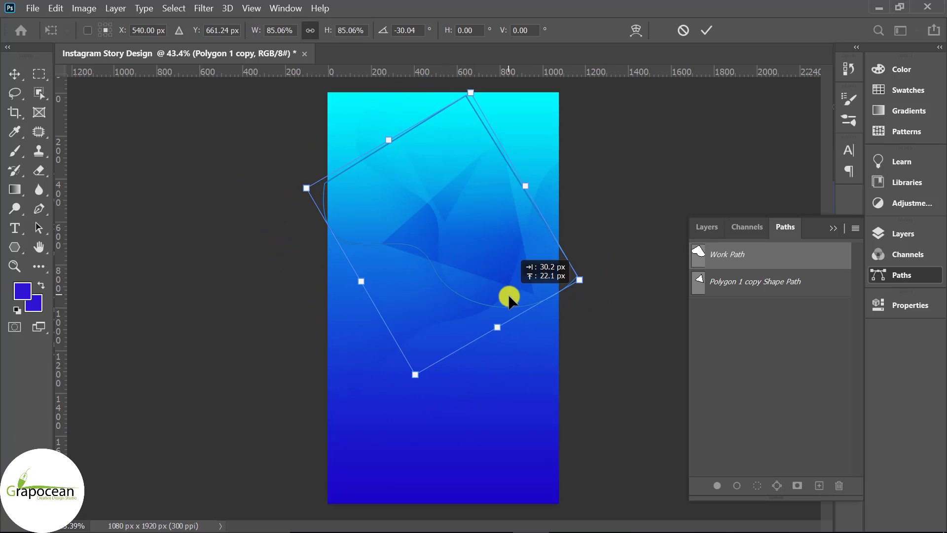
pyautogui.moveTo(508, 294); pyautogui.dragTo(511, 301)
pyautogui.click(706, 30)
pyautogui.keyDown('ctrl'); pyautogui.click(697, 254); pyautogui.keyUp('ctrl')
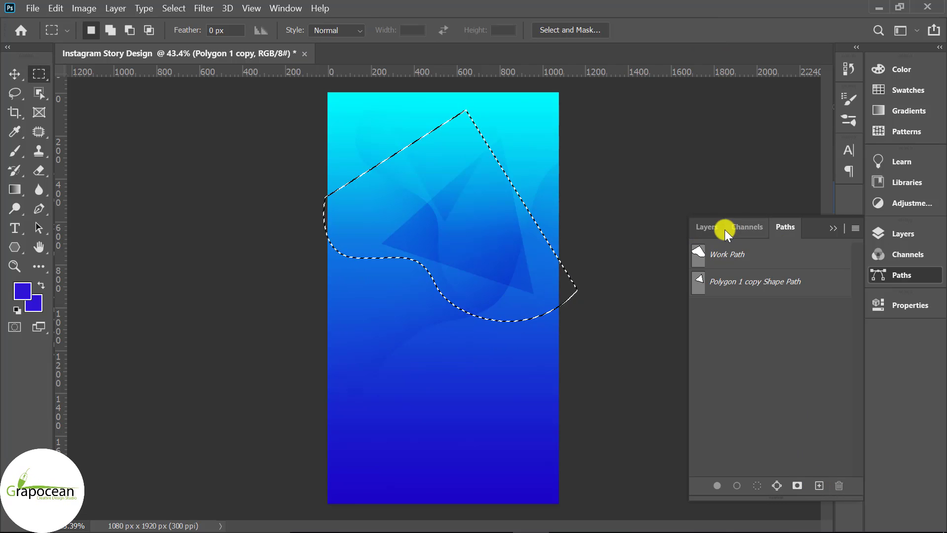
pyautogui.click(708, 227)
# Add Layer 2 and set up the Brush tool with a black foreground colour.
pyautogui.click(819, 486)
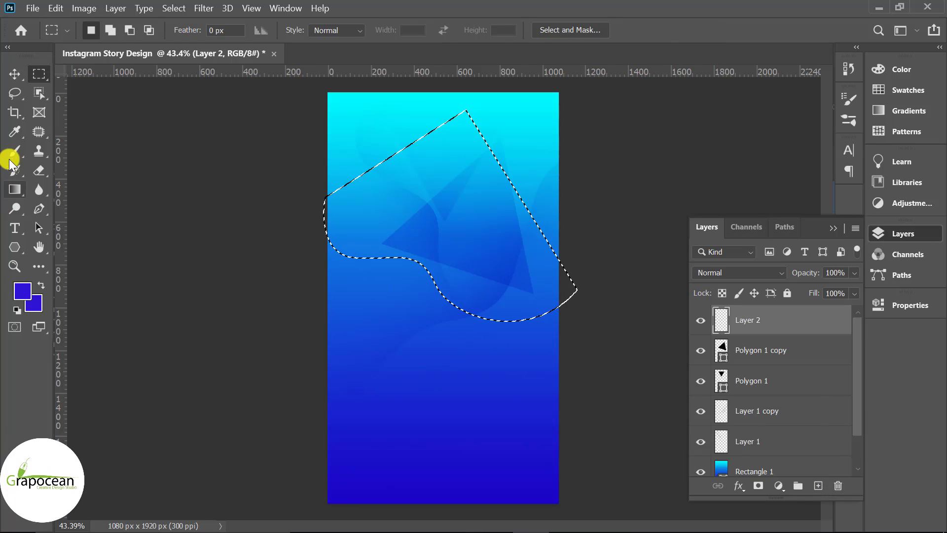
pyautogui.click(15, 132)
pyautogui.click(15, 151)
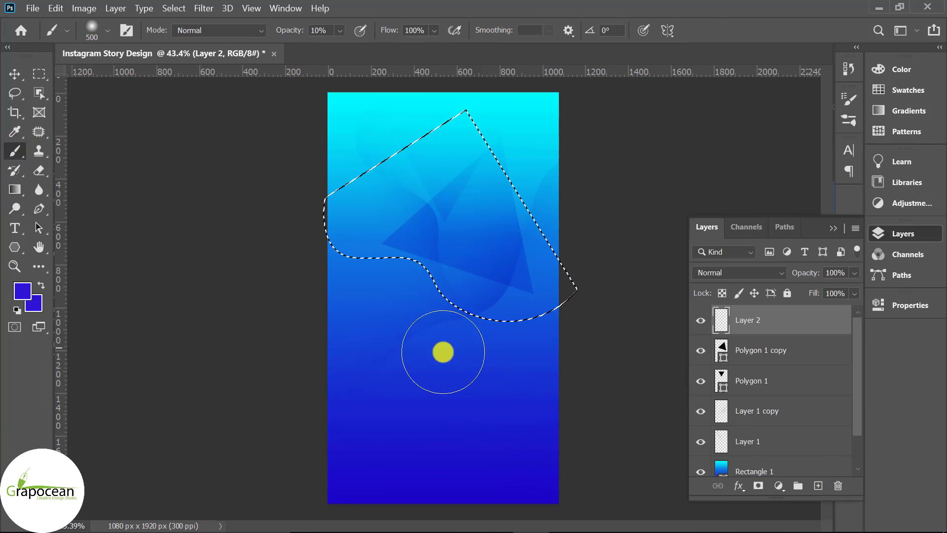
pyautogui.click(22, 291)
pyautogui.click(147, 462)
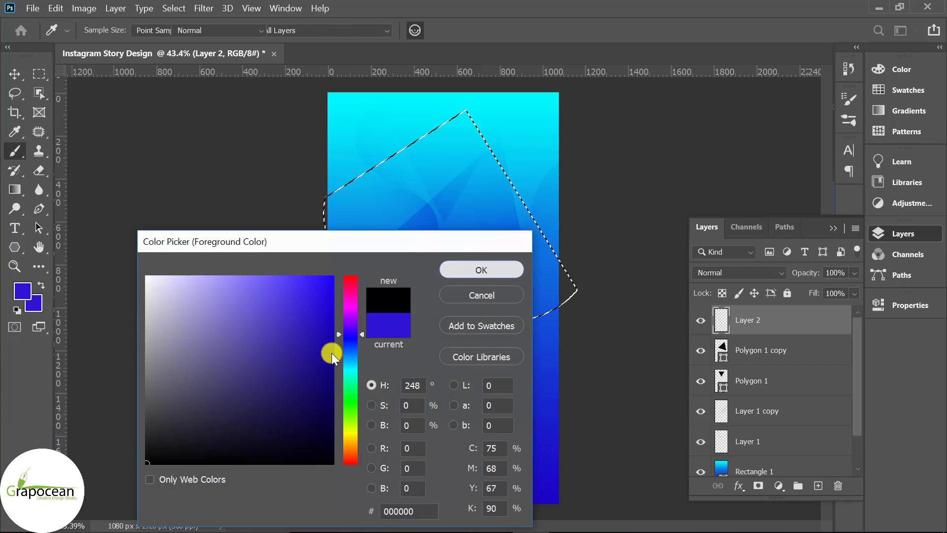
pyautogui.press('Return')
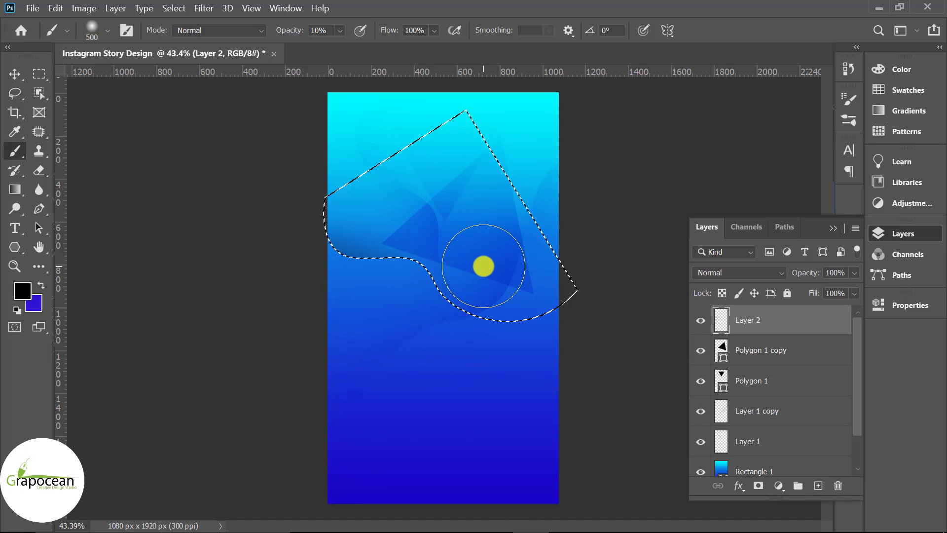
# Invert the selection, brush a soft black shadow along the wave's curved edge, and deselect.
pyautogui.hotkey('ctrl', 'shift', 'i')
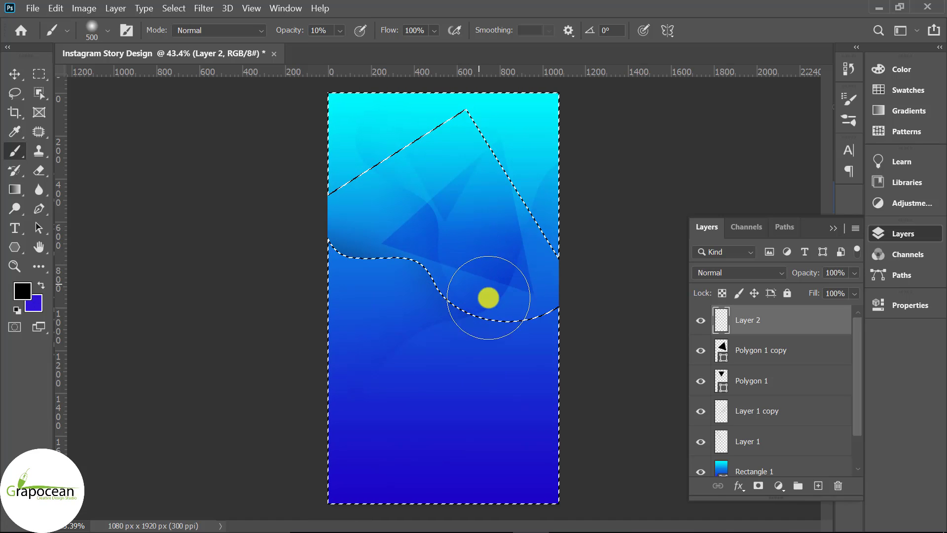
pyautogui.moveTo(488, 297); pyautogui.dragTo(540, 281)
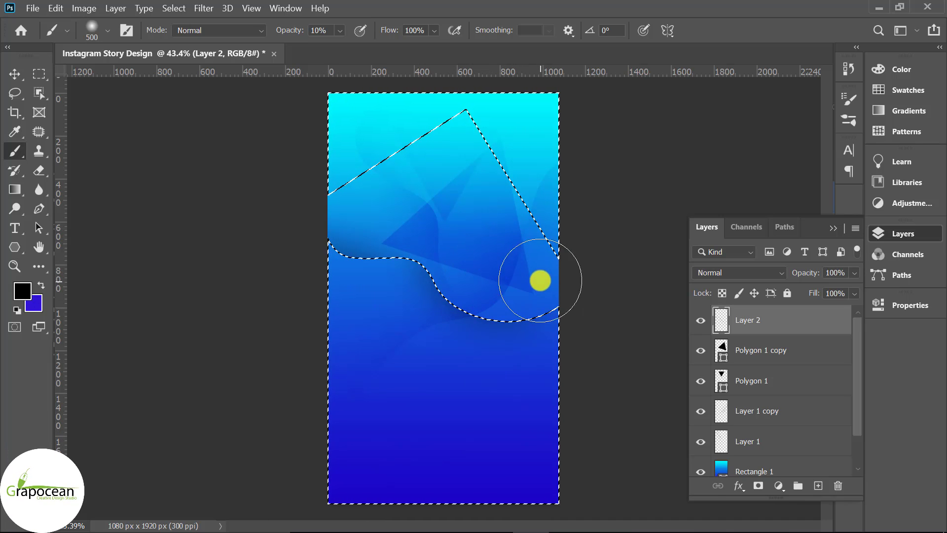
pyautogui.click(39, 73)
pyautogui.click(490, 302)
# Select the Polygon 1 copy triangle and fade it to about 2% Overlay opacity.
pyautogui.hotkey('ctrl', '-')
pyautogui.hotkey('ctrl', '-')
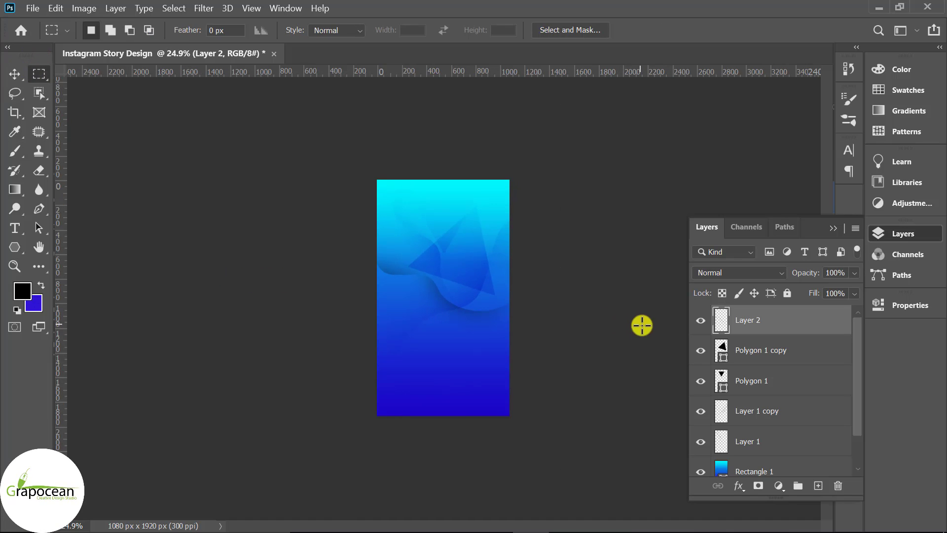
pyautogui.hotkey('ctrl', '+')
pyautogui.click(15, 74)
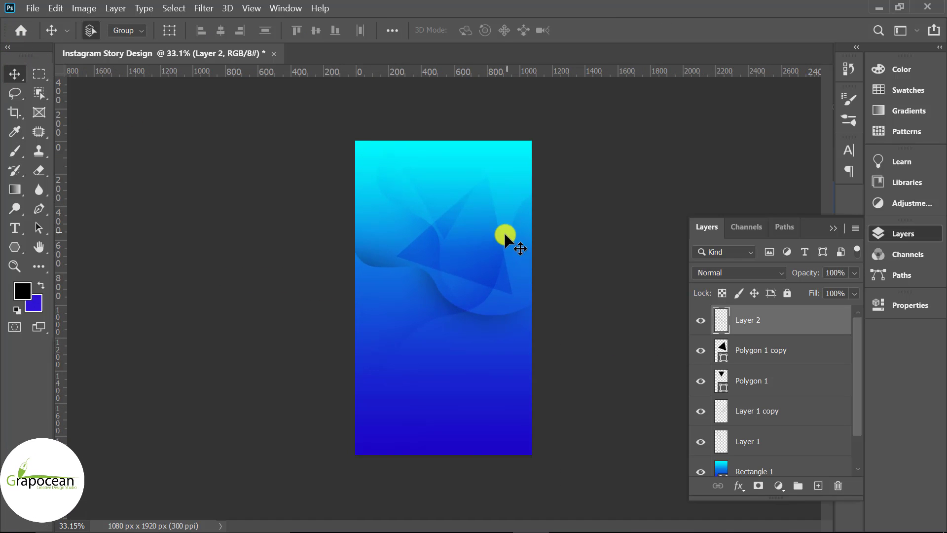
pyautogui.click(509, 281)
pyautogui.moveTo(857, 274); pyautogui.dragTo(783, 288)
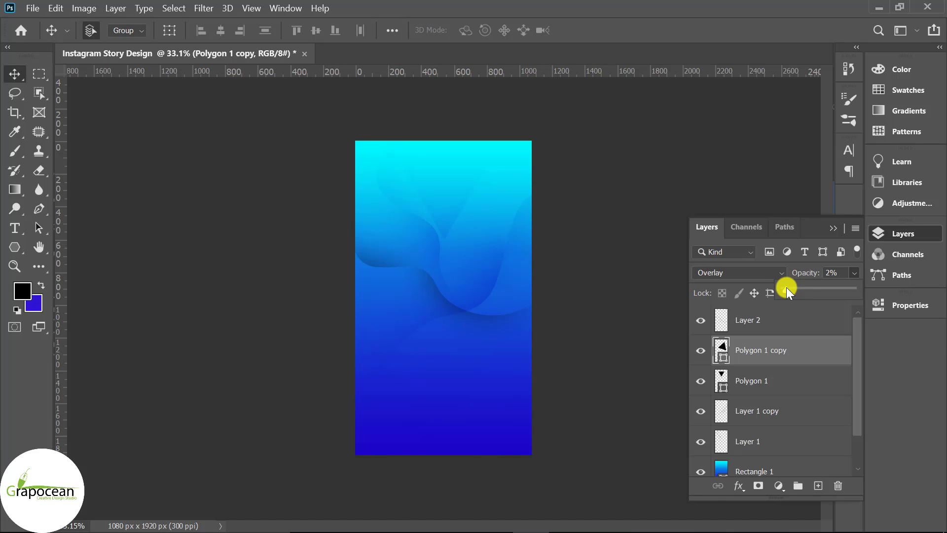
pyautogui.click(537, 395)
pyautogui.scroll(-1, 536, 395)
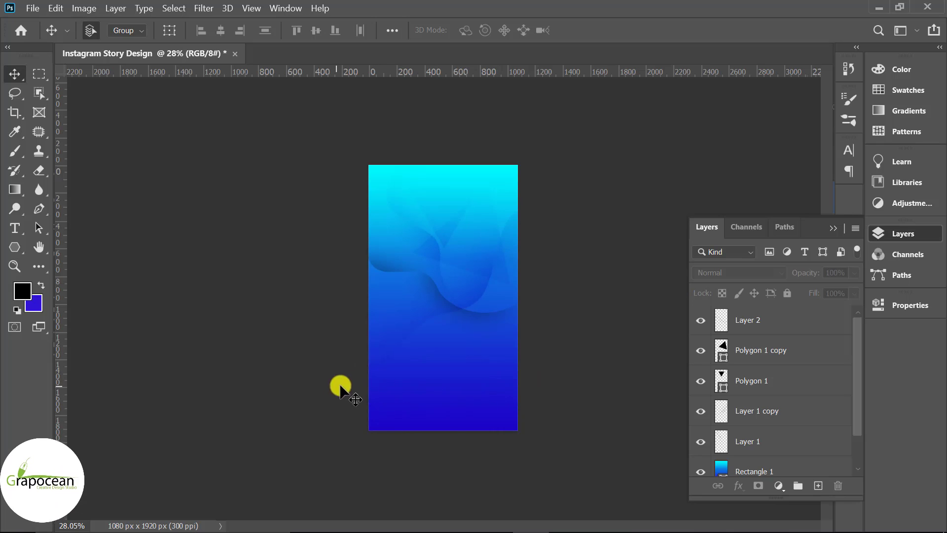
# Scale the wave Work Path to about 145%, tilt it about 2°, and reload it as a selection.
pyautogui.click(784, 228)
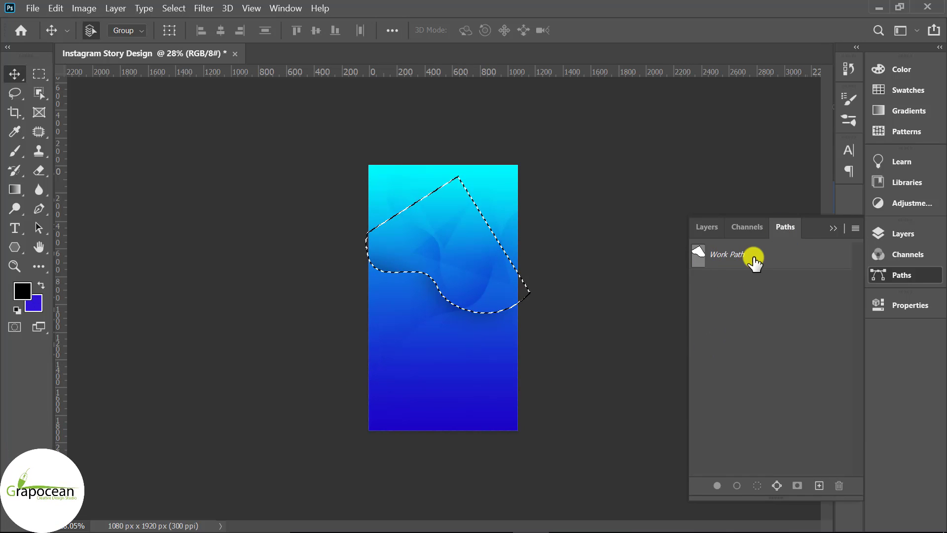
pyautogui.click(39, 74)
pyautogui.click(140, 183)
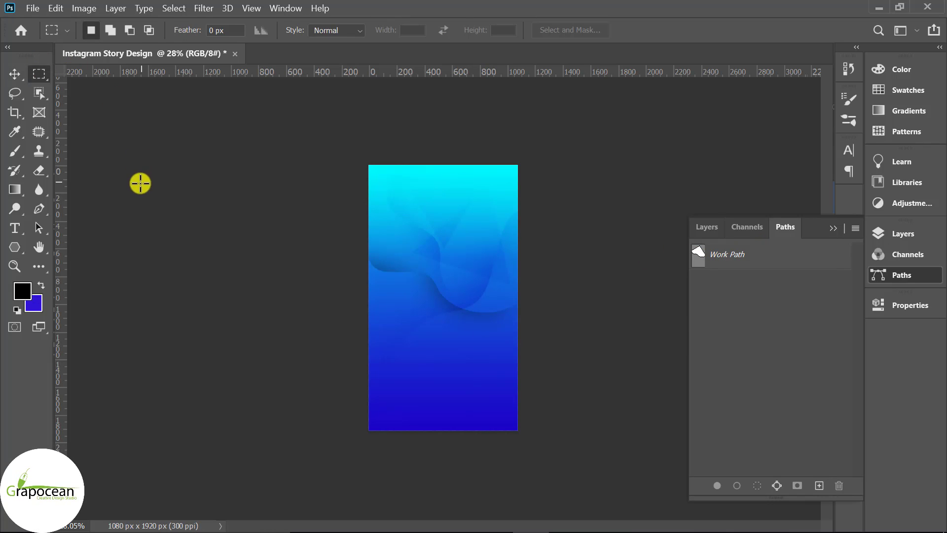
pyautogui.click(691, 256)
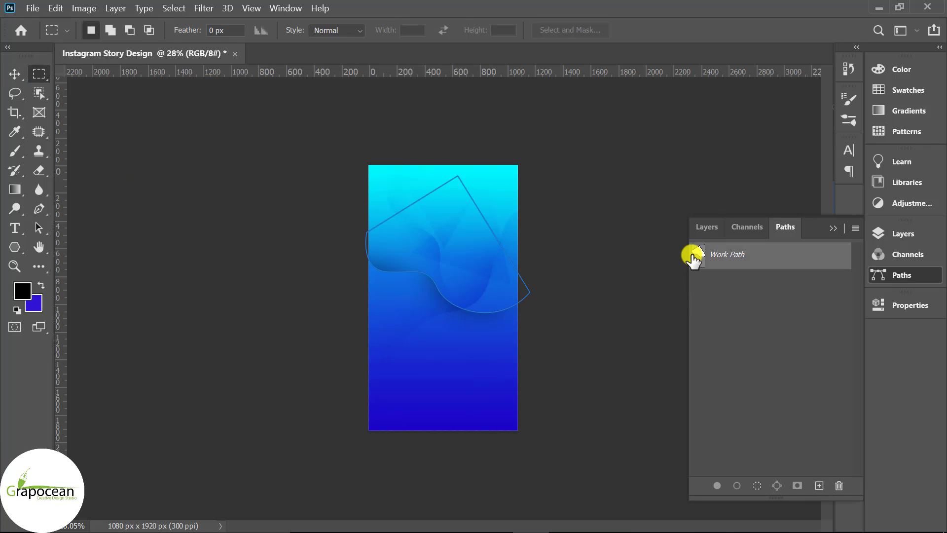
pyautogui.click(14, 73)
pyautogui.hotkey('ctrl', 't')
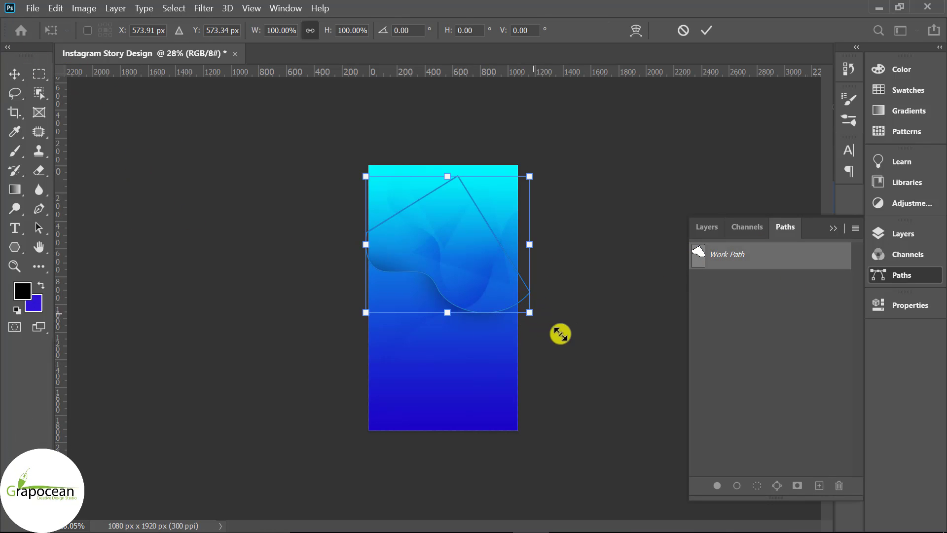
pyautogui.moveTo(560, 334); pyautogui.dragTo(615, 313)
pyautogui.moveTo(619, 375); pyautogui.dragTo(616, 385)
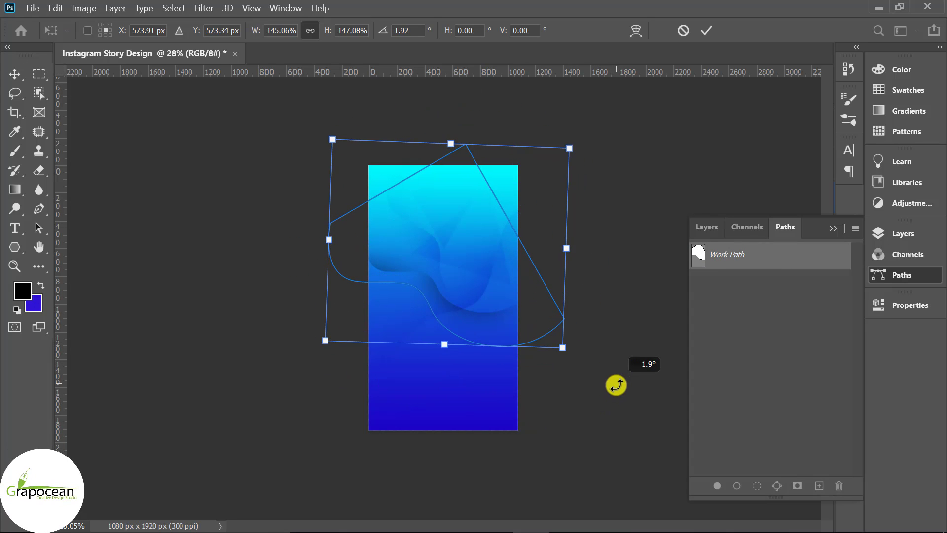
pyautogui.click(706, 31)
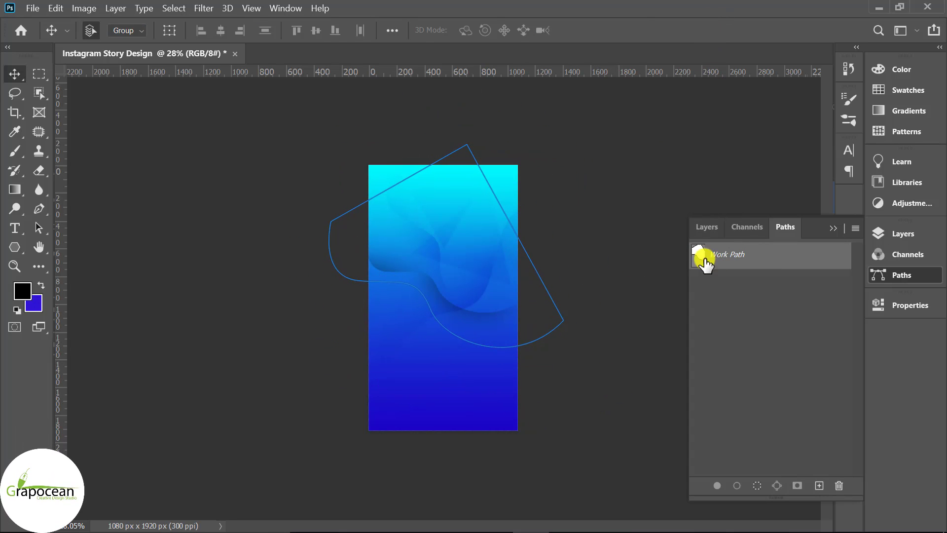
pyautogui.keyDown('ctrl'); pyautogui.click(699, 256); pyautogui.keyUp('ctrl')
# On a new Layer 3, brush a soft dark shade along the enlarged wave's curved edge.
pyautogui.rightClick(15, 151)
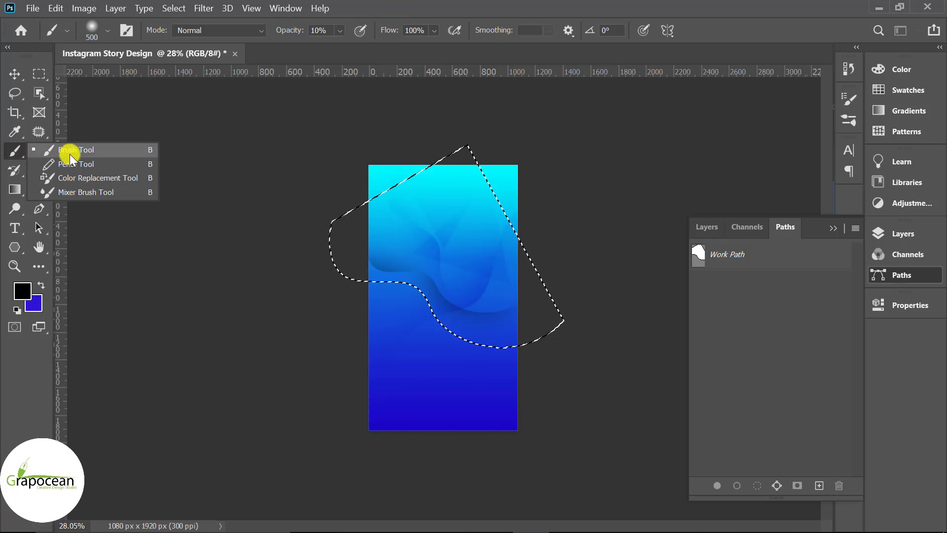
pyautogui.click(67, 149)
pyautogui.click(706, 228)
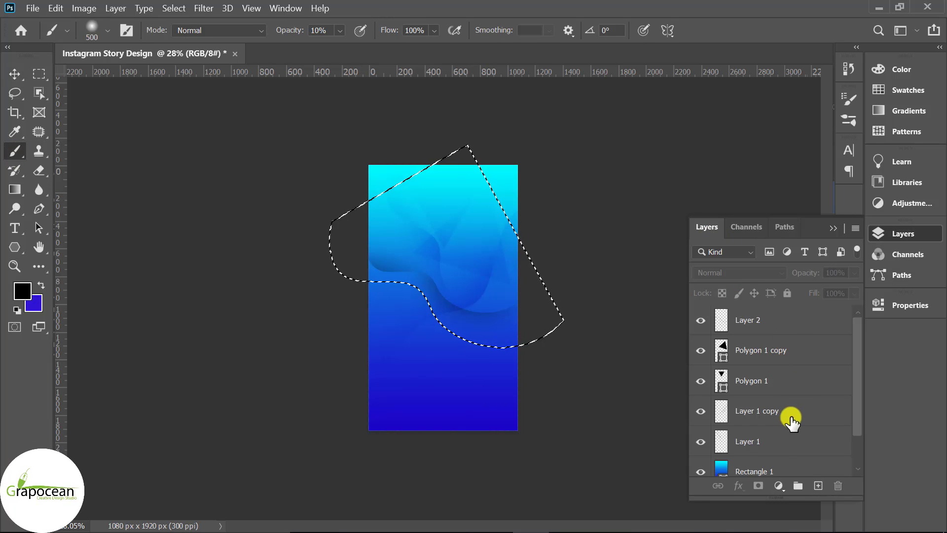
pyautogui.click(818, 485)
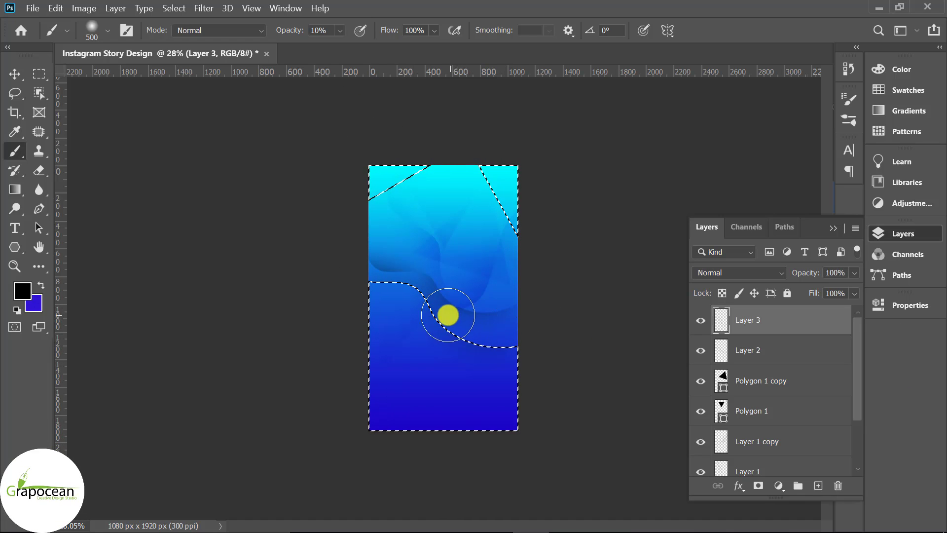
pyautogui.moveTo(448, 315); pyautogui.dragTo(531, 331)
# Clear the wavy selection and zoom in and out to check the shading.
pyautogui.click(39, 73)
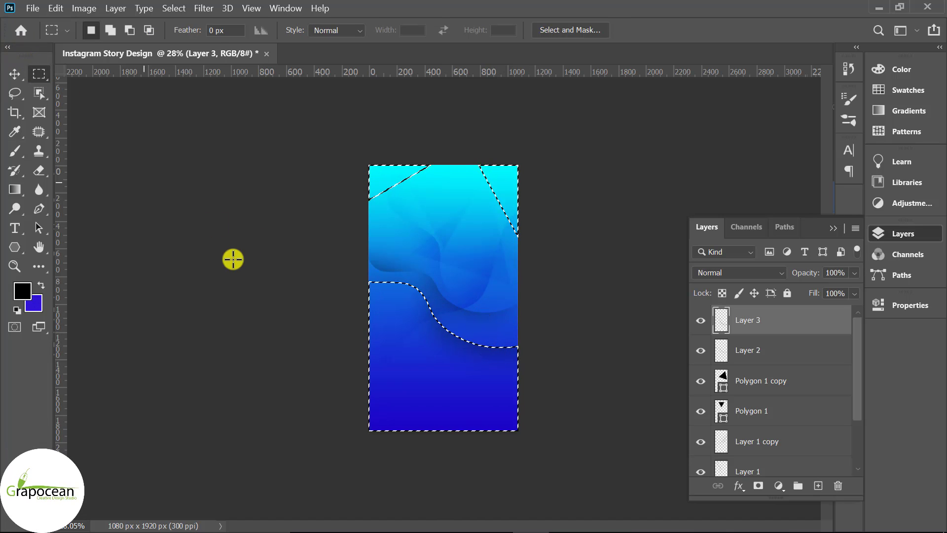
pyautogui.scroll(-3, 614, 460)
pyautogui.scroll(4, 626, 449)
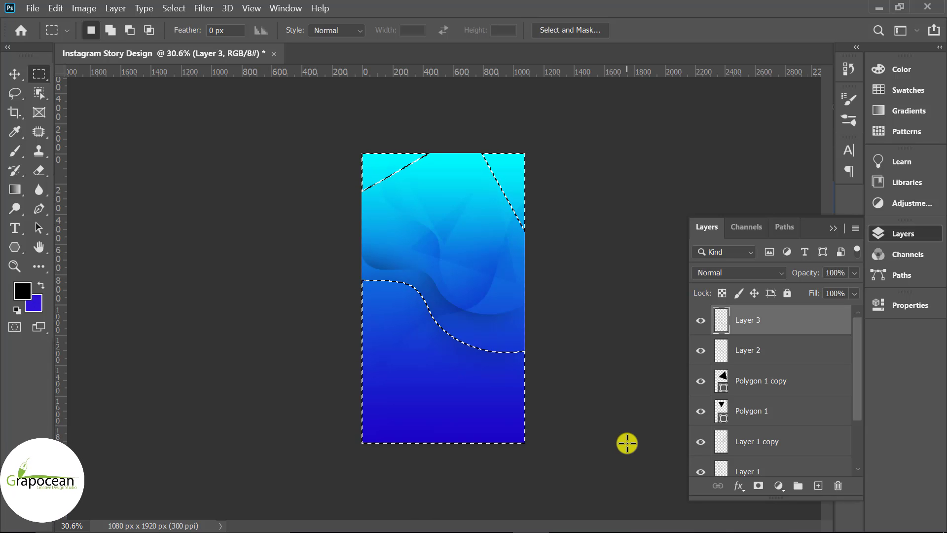
pyautogui.scroll(-3, 529, 387)
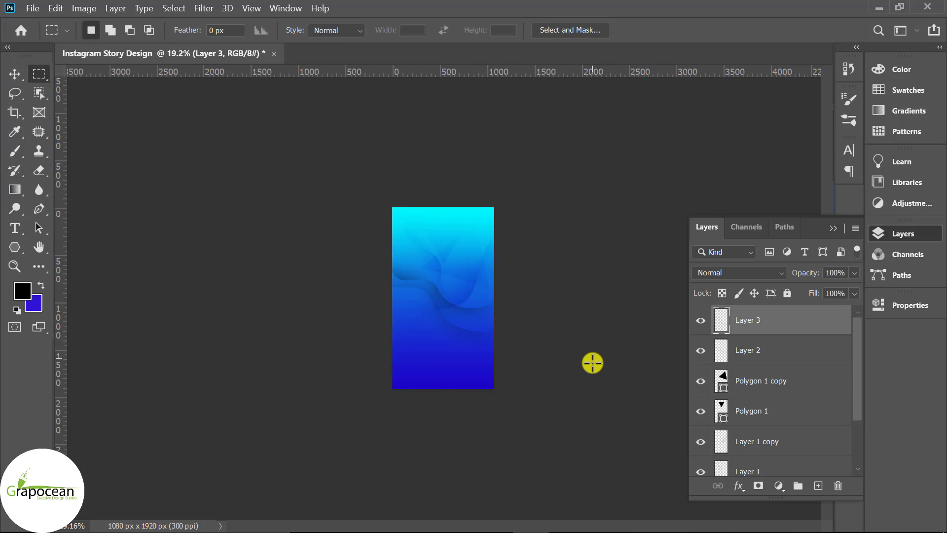
pyautogui.scroll(2, 567, 390)
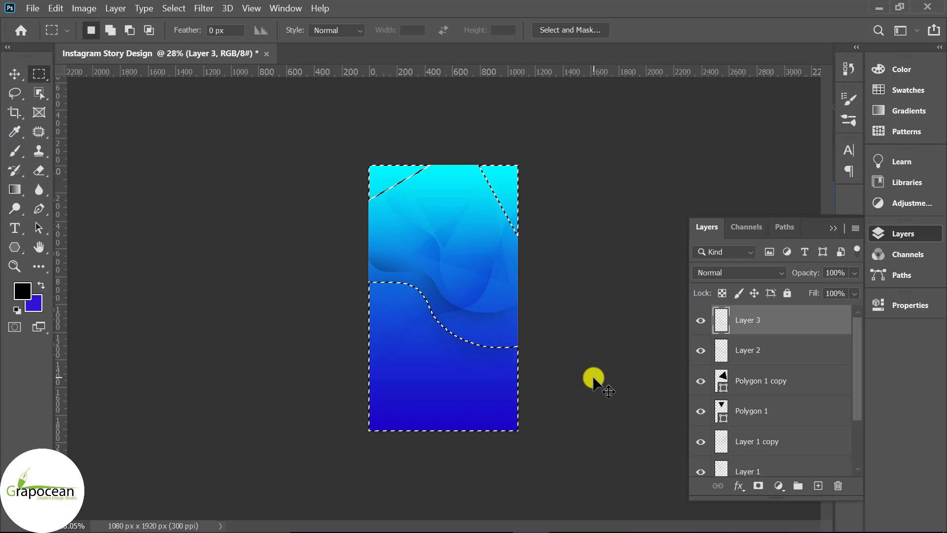
pyautogui.hotkey('ctrl', 'd')
pyautogui.scroll(1, 443, 301)
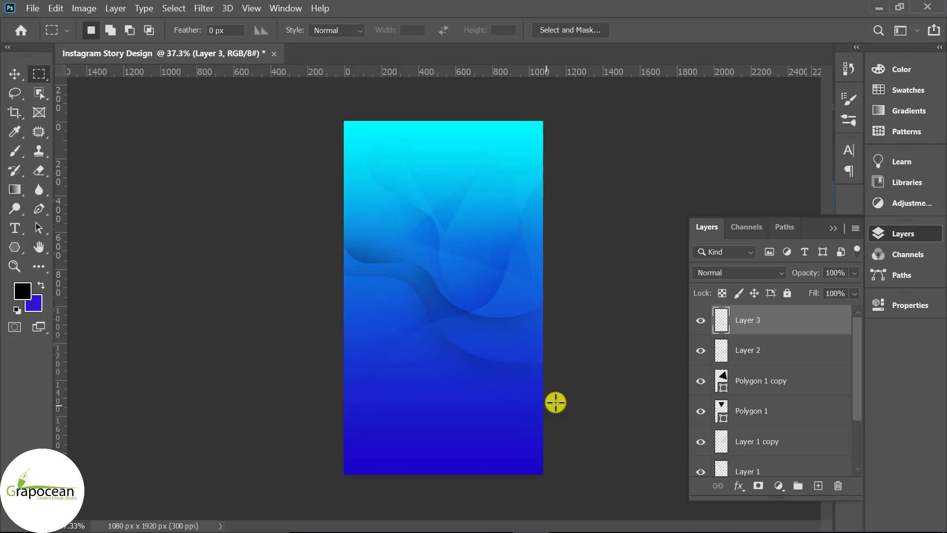
pyautogui.scroll(-1, 581, 387)
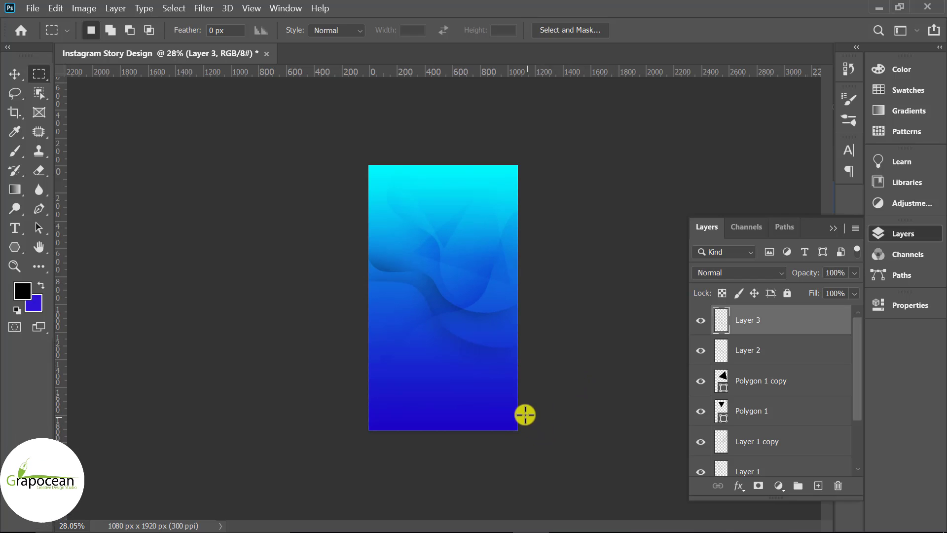
# Open pexels-mikhail-nilov-6592677.png from the Desktop's Ig Story Desing folder.
pyautogui.click(32, 8)
pyautogui.click(49, 36)
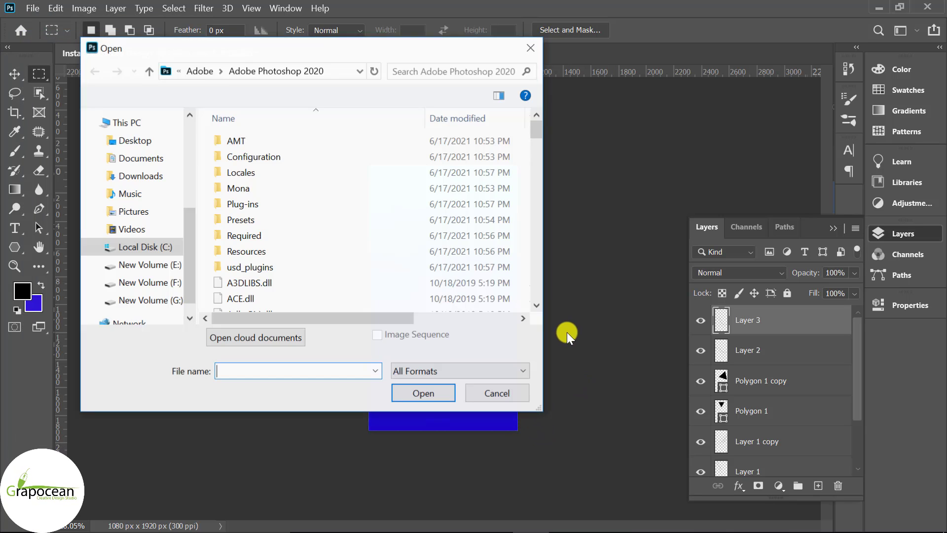
pyautogui.click(141, 142)
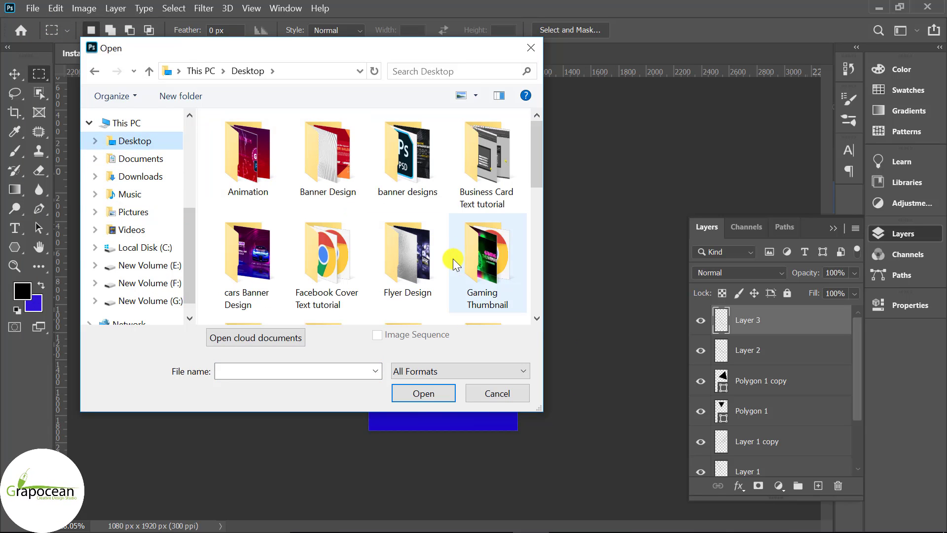
pyautogui.scroll(-5, 452, 259)
pyautogui.scroll(-5, 474, 231)
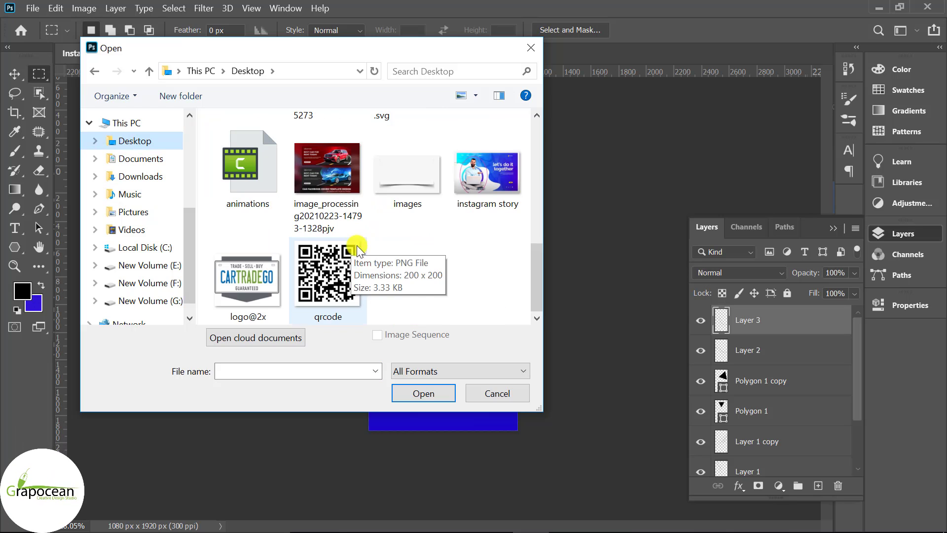
pyautogui.scroll(5, 443, 205)
pyautogui.scroll(-3, 395, 204)
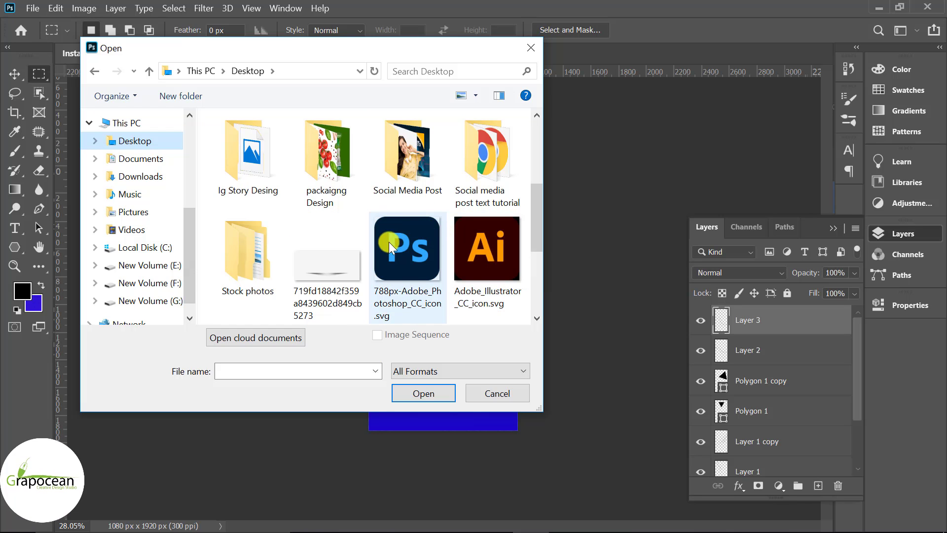
pyautogui.doubleClick(246, 155)
pyautogui.click(254, 159)
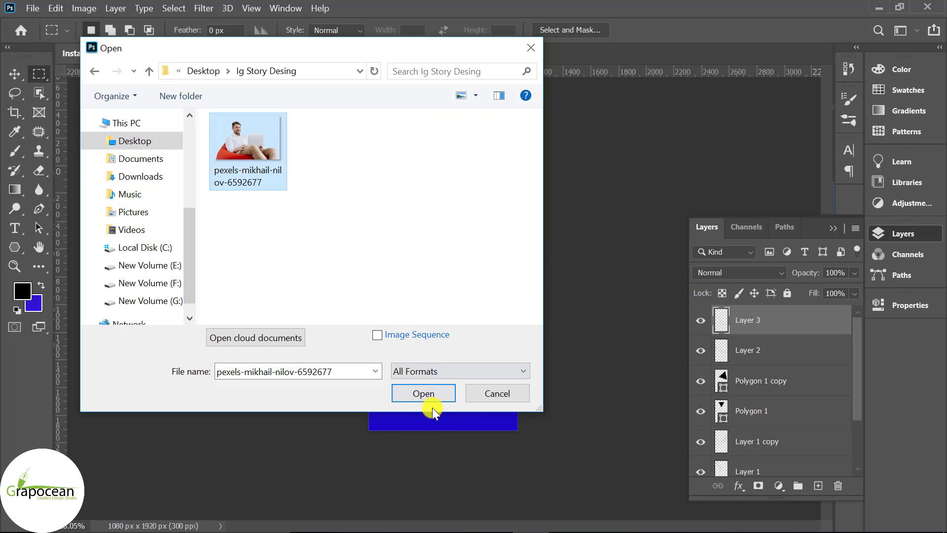
pyautogui.click(424, 393)
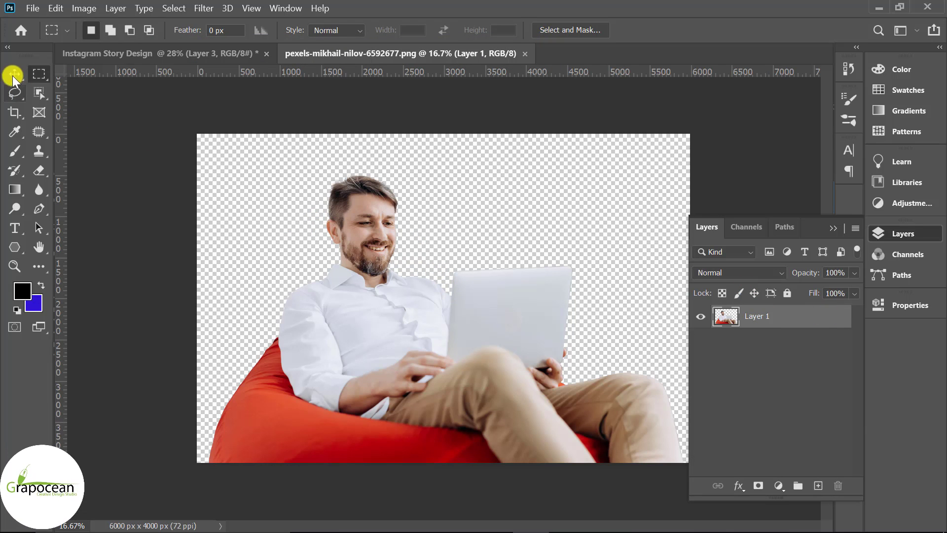
# Drag the man-with-laptop photo into the story and shrink it to about half size.
pyautogui.click(13, 74)
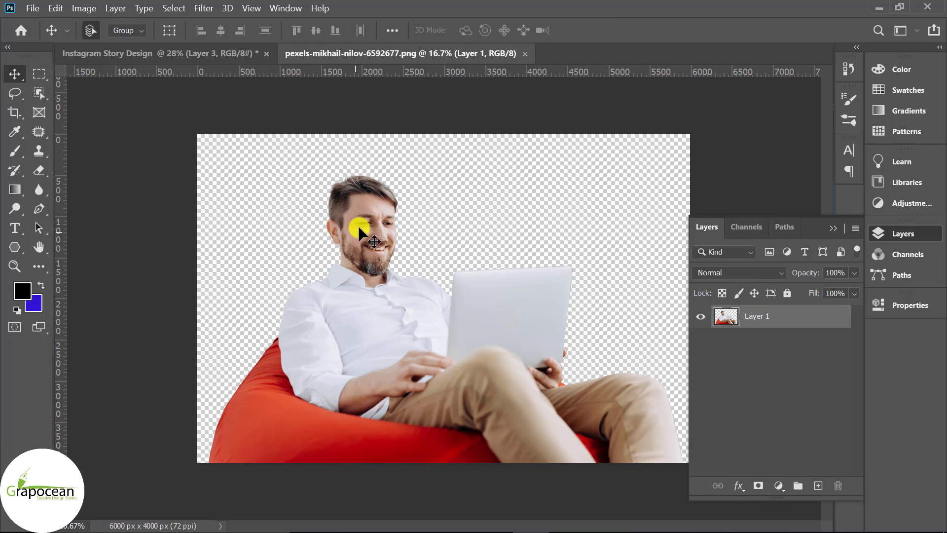
pyautogui.moveTo(358, 226); pyautogui.dragTo(421, 361)
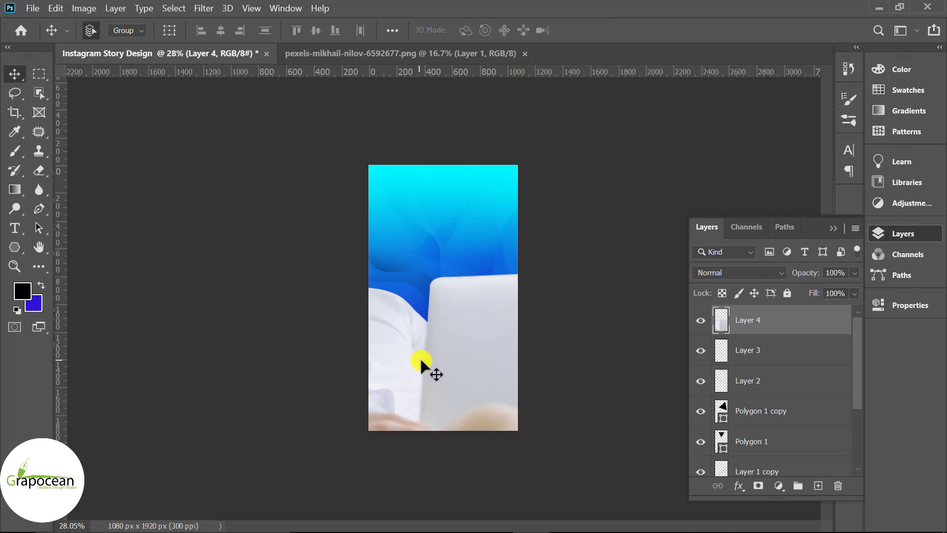
pyautogui.hotkey('ctrl', 't')
pyautogui.hotkey('ctrl', '-')
pyautogui.hotkey('ctrl', '-')
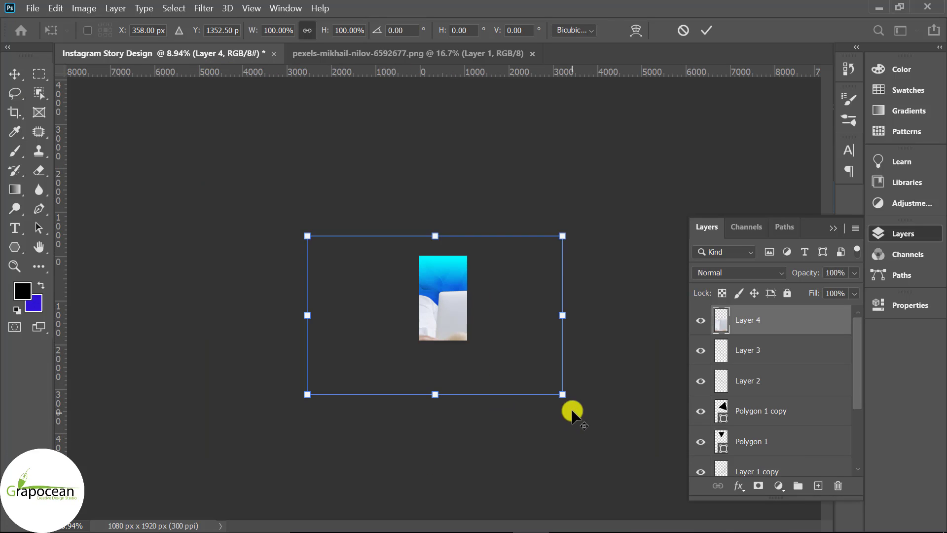
pyautogui.moveTo(563, 396)
pyautogui.mouseDown()
pyautogui.moveTo(427, 393)
pyautogui.moveTo(453, 379)
pyautogui.moveTo(460, 394)
pyautogui.mouseUp()
pyautogui.scroll(2, 475, 359)
pyautogui.scroll(5, 475, 359)
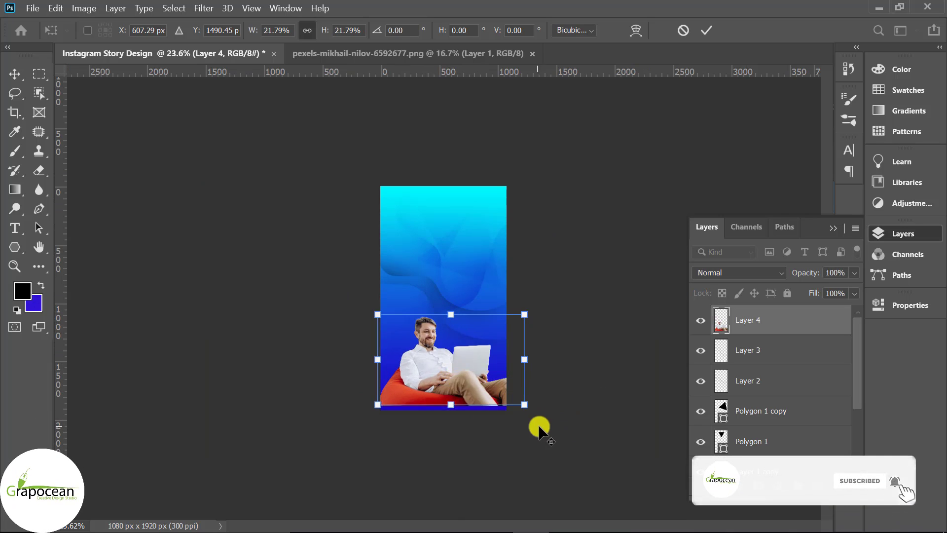
pyautogui.scroll(3, 538, 422)
pyautogui.scroll(3, 446, 436)
pyautogui.scroll(-3, 424, 451)
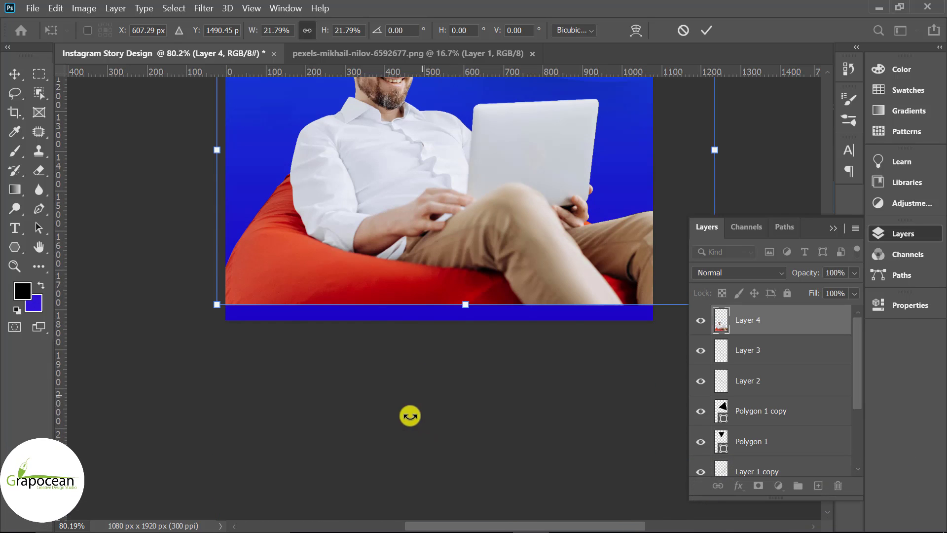
pyautogui.scroll(-2, 278, 327)
# Scale the man to about 19.5% and set him along the canvas's lower-left bottom edge.
pyautogui.moveTo(585, 313); pyautogui.dragTo(612, 331)
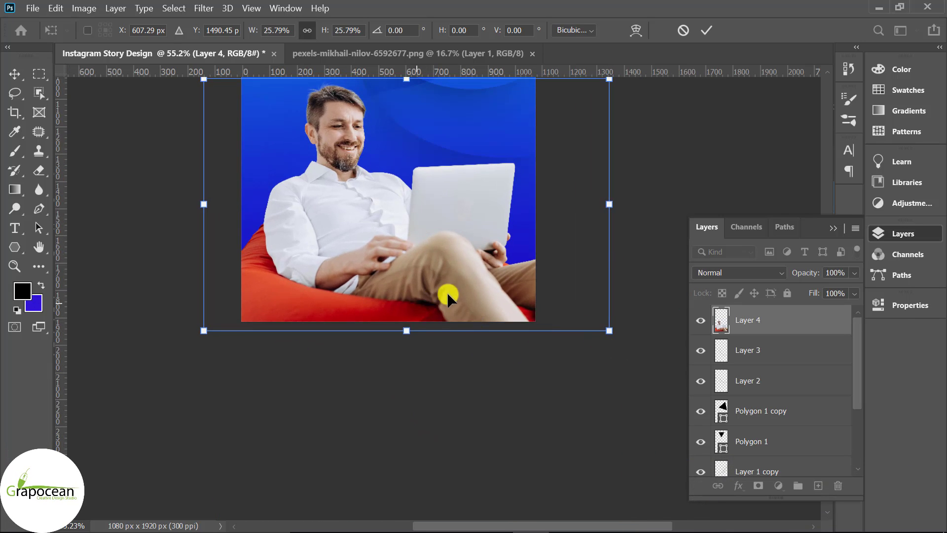
pyautogui.moveTo(414, 303); pyautogui.dragTo(445, 295)
pyautogui.scroll(-3, 442, 308)
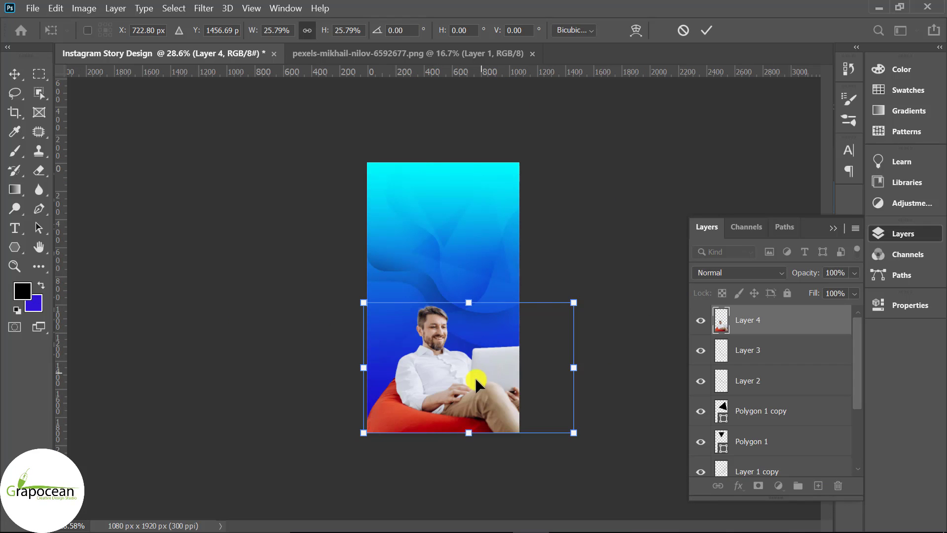
pyautogui.moveTo(476, 380); pyautogui.dragTo(451, 376)
pyautogui.moveTo(554, 425); pyautogui.dragTo(518, 423)
pyautogui.moveTo(433, 418); pyautogui.dragTo(424, 419)
pyautogui.moveTo(518, 415)
pyautogui.mouseDown()
pyautogui.moveTo(552, 452)
pyautogui.moveTo(554, 438)
pyautogui.mouseUp()
pyautogui.hotkey('ctrl', 'z')
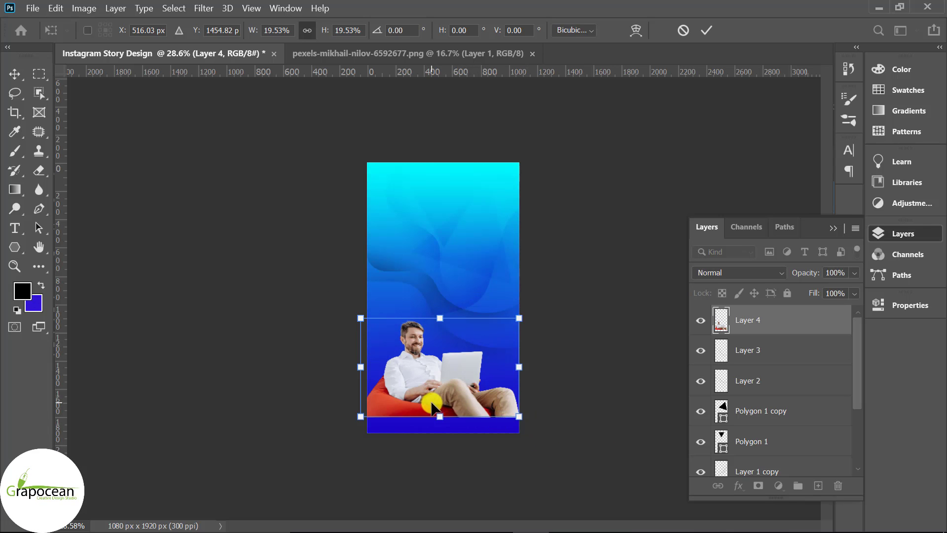
pyautogui.moveTo(431, 407); pyautogui.dragTo(436, 422)
pyautogui.scroll(2, 438, 421)
pyautogui.scroll(3, 471, 456)
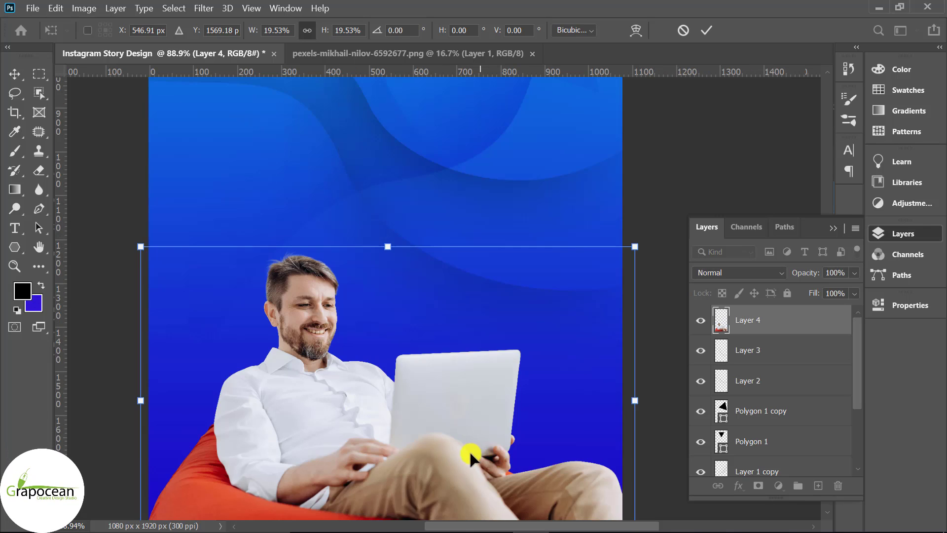
pyautogui.scroll(-3, 471, 456)
pyautogui.scroll(-1, 402, 339)
pyautogui.scroll(-2, 377, 306)
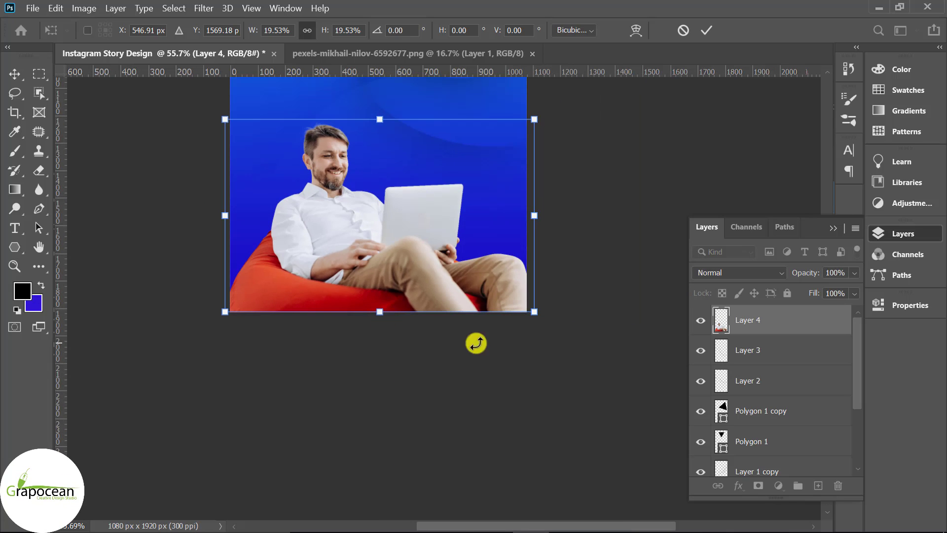
pyautogui.click(707, 30)
# On a new layer above Layer 3, outline a wavy shape across the lower story and paint it white.
pyautogui.scroll(-4, 638, 99)
pyautogui.click(748, 349)
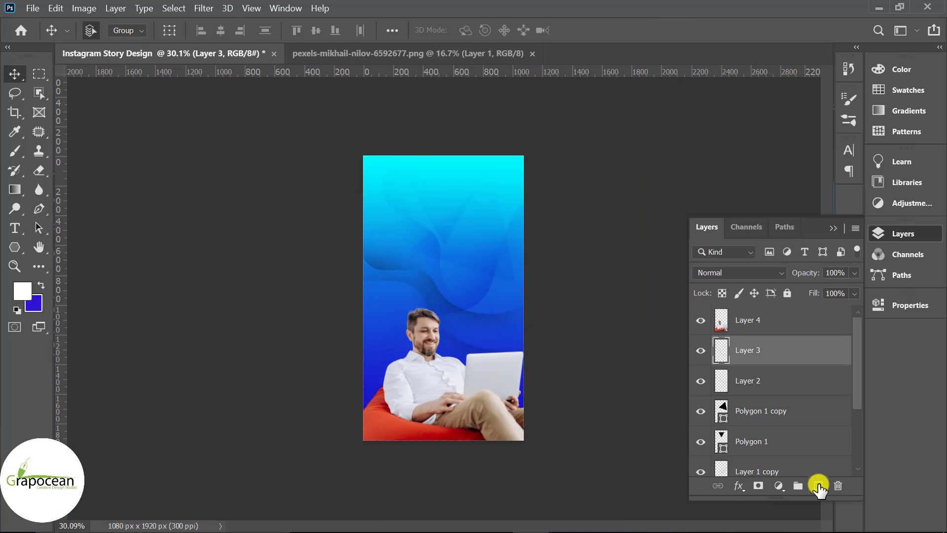
pyautogui.click(818, 485)
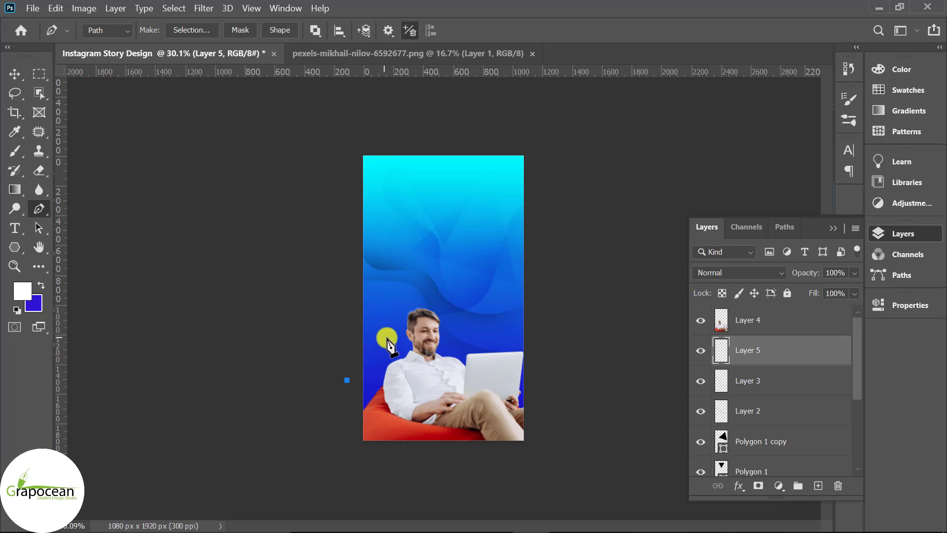
pyautogui.moveTo(413, 339); pyautogui.dragTo(427, 349)
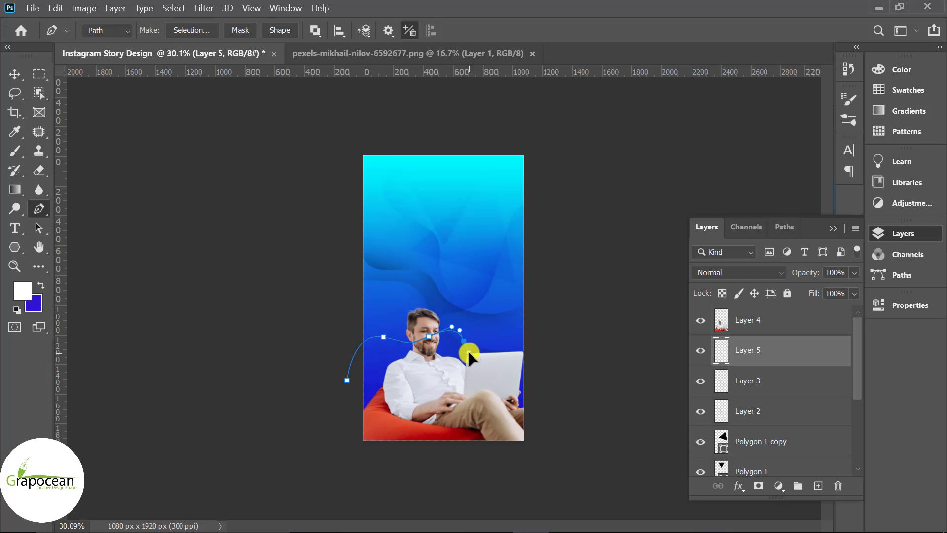
pyautogui.moveTo(473, 349)
pyautogui.mouseDown()
pyautogui.moveTo(475, 368)
pyautogui.moveTo(537, 371)
pyautogui.mouseUp()
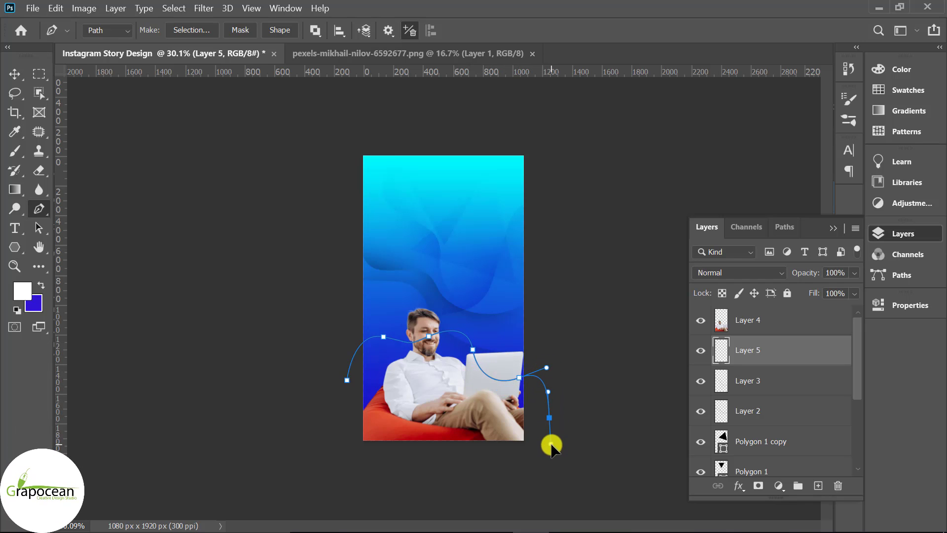
pyautogui.moveTo(399, 455); pyautogui.dragTo(274, 447)
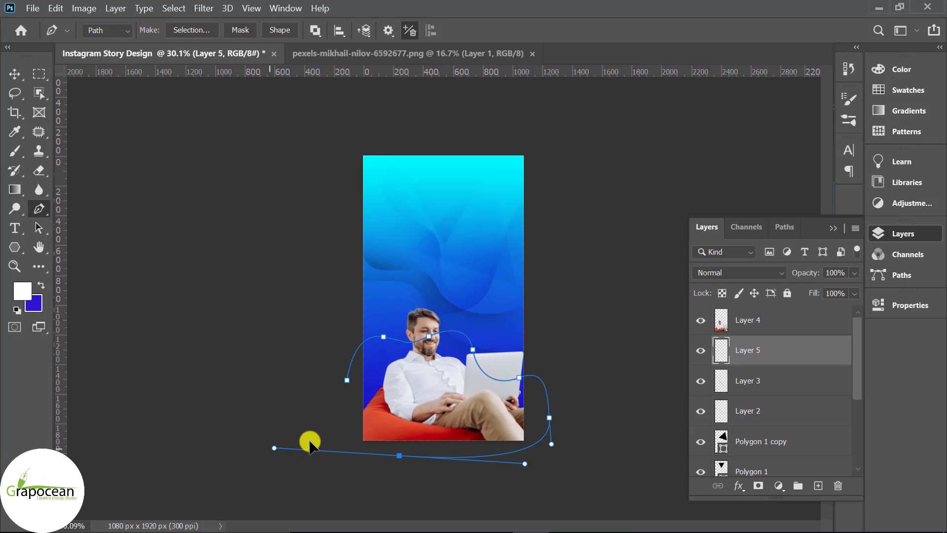
pyautogui.click(345, 453)
pyautogui.click(347, 380)
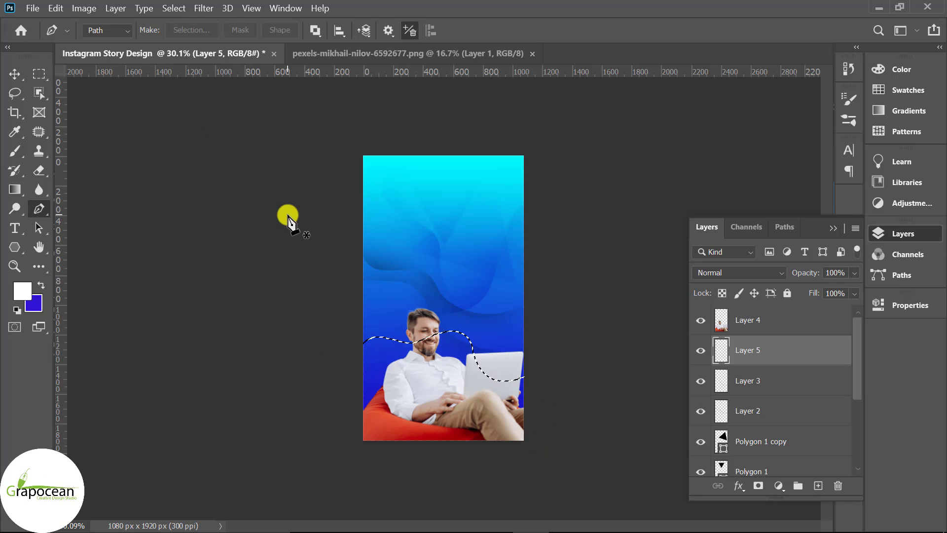
pyautogui.click(14, 151)
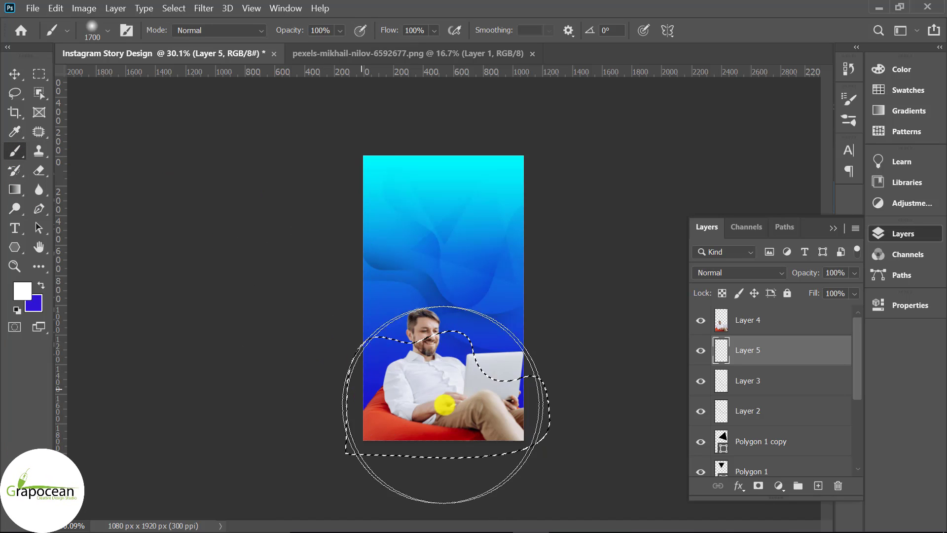
pyautogui.moveTo(444, 404); pyautogui.dragTo(478, 412)
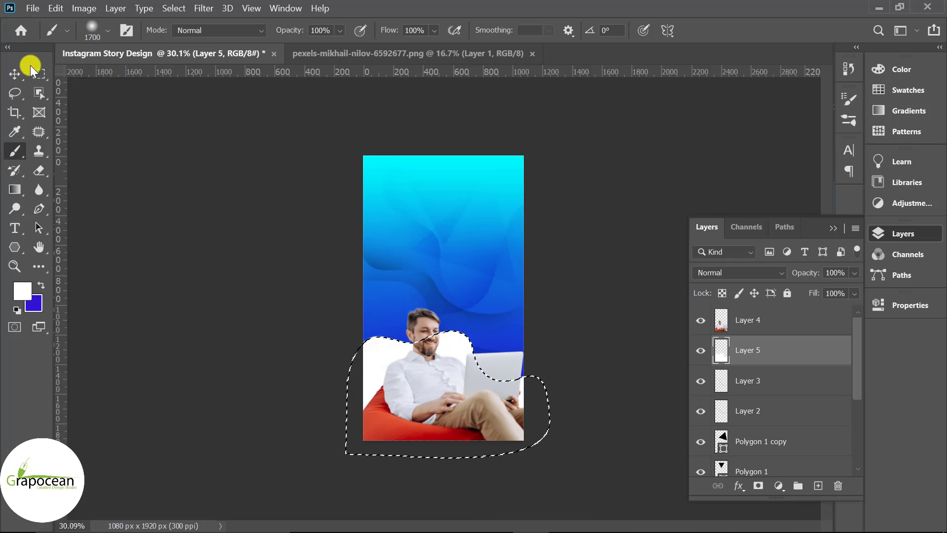
# Zoom to 100% on the man, shrink the brush, and add a new layer for recolouring.
pyautogui.press('m')
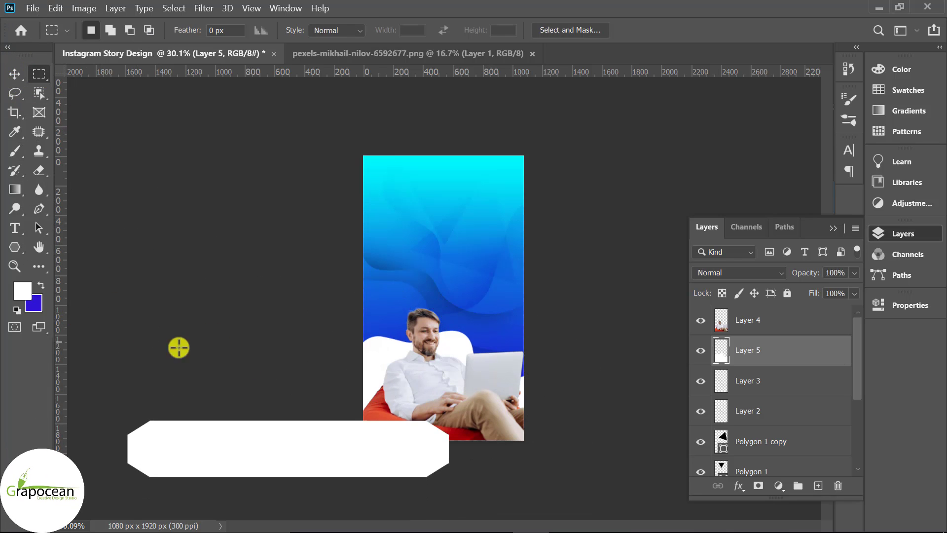
pyautogui.scroll(-2, 541, 416)
pyautogui.scroll(2, 545, 416)
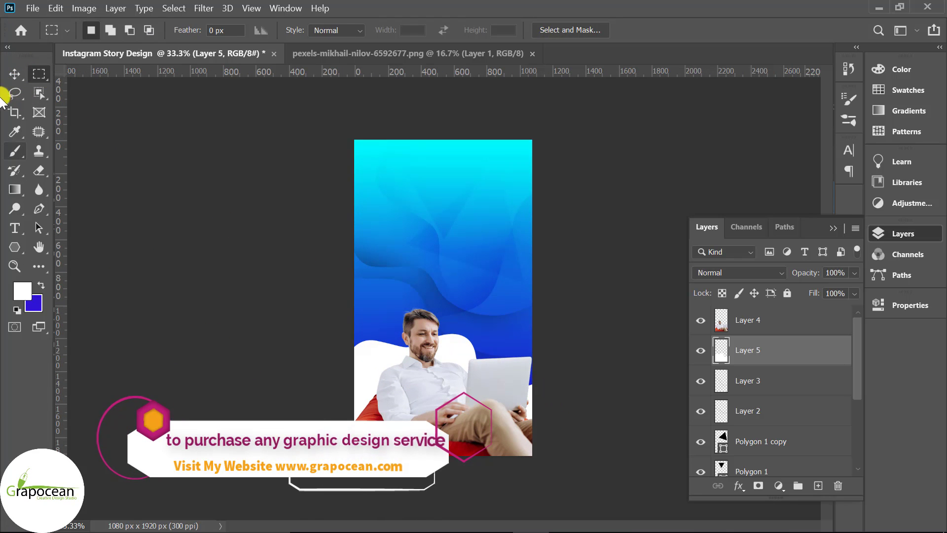
pyautogui.click(14, 73)
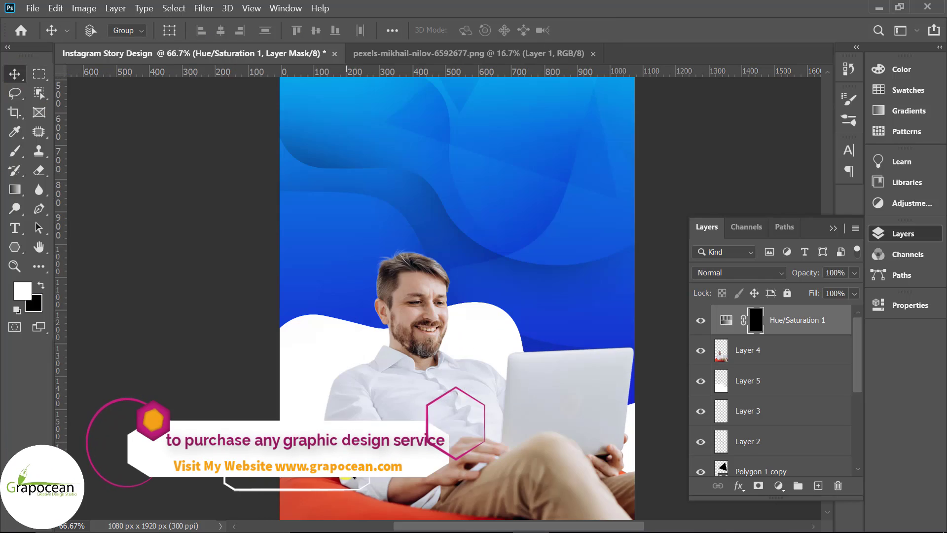
pyautogui.hotkey('ctrl', '1')
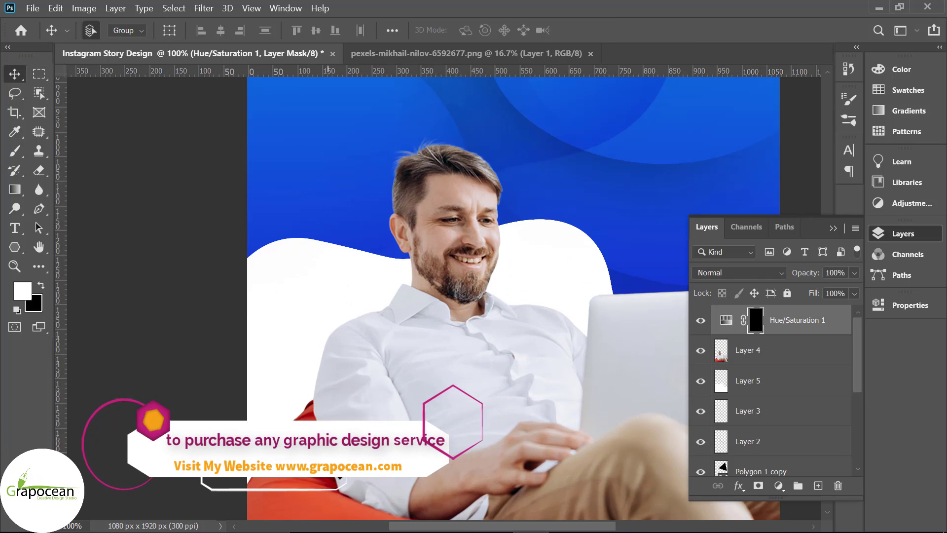
pyautogui.scroll(-3, 85, 357)
pyautogui.click(15, 151)
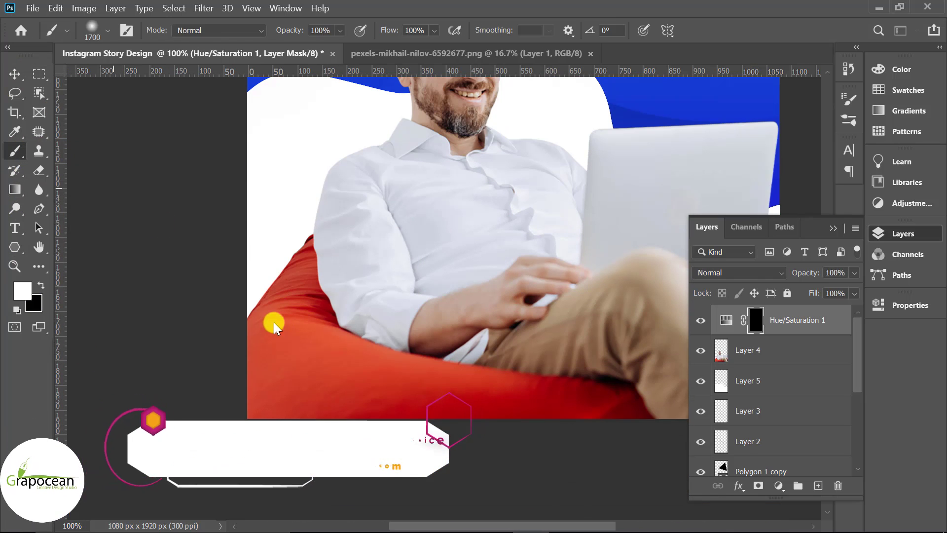
pyautogui.press('[')
pyautogui.press('[')
pyautogui.press('[')
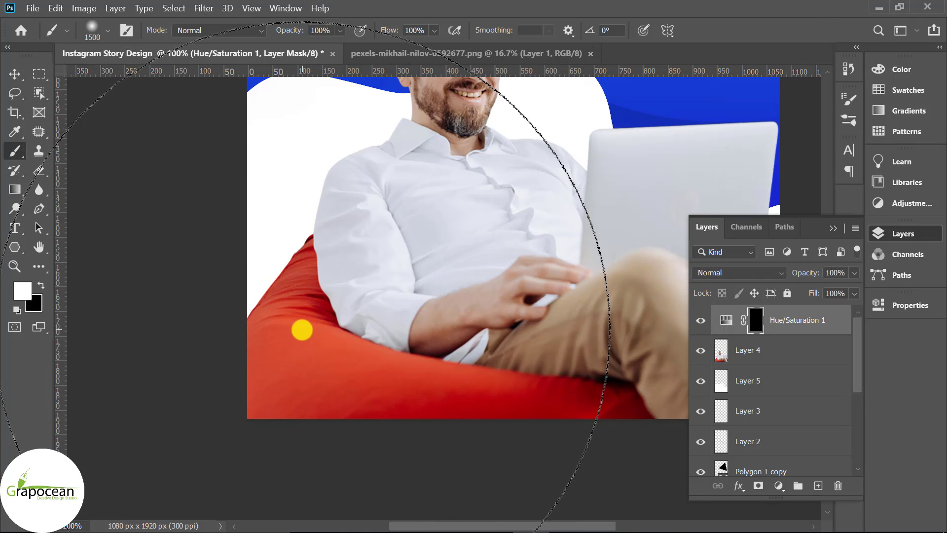
pyautogui.press('[')
pyautogui.press('[')
pyautogui.press('[')
pyautogui.press('[')
pyautogui.press('[')
pyautogui.press('[')
pyautogui.press('[')
pyautogui.press('[')
pyautogui.press('[')
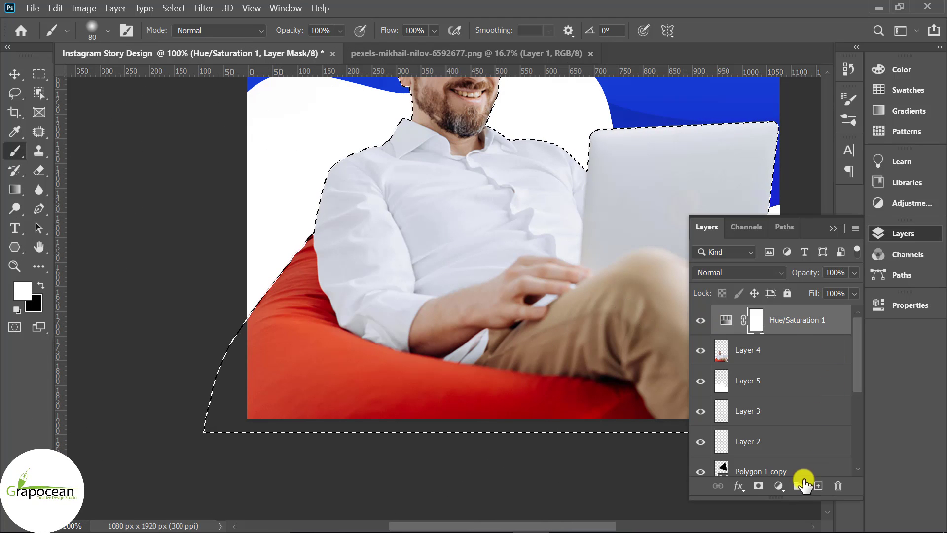
pyautogui.click(822, 486)
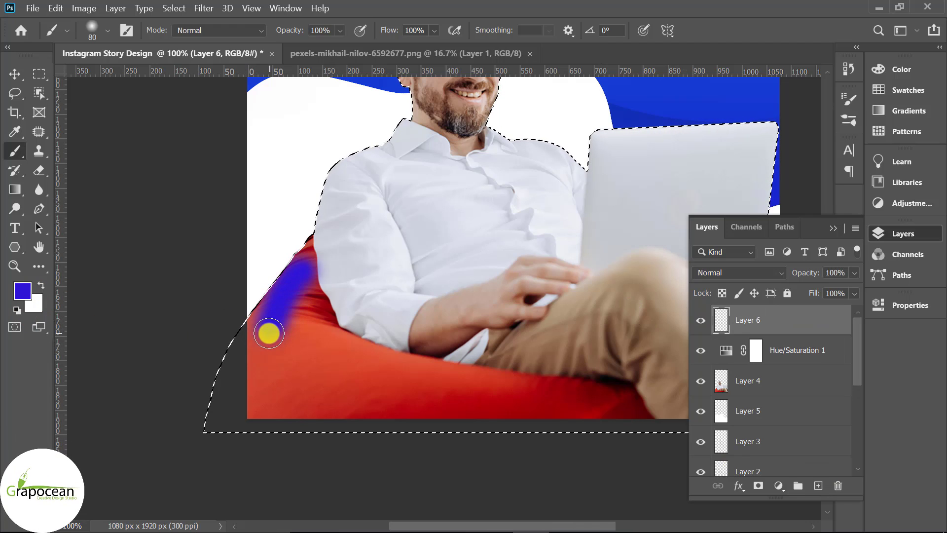
# Paint blue over the whole red beanbag, edges included, then drop the selection.
pyautogui.moveTo(269, 334)
pyautogui.mouseDown()
pyautogui.moveTo(253, 327)
pyautogui.moveTo(253, 413)
pyautogui.moveTo(472, 414)
pyautogui.mouseUp()
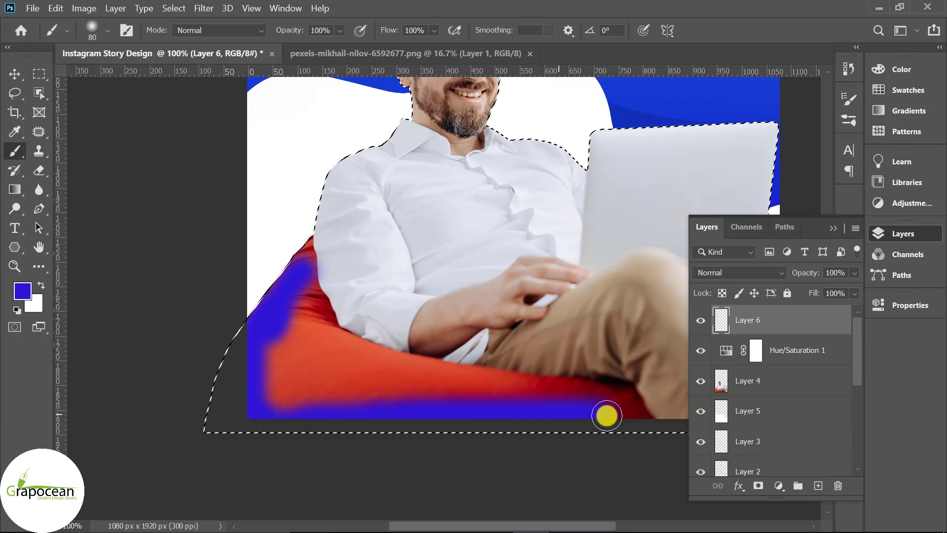
pyautogui.moveTo(638, 423)
pyautogui.mouseDown()
pyautogui.moveTo(613, 395)
pyautogui.moveTo(543, 389)
pyautogui.moveTo(279, 404)
pyautogui.mouseUp()
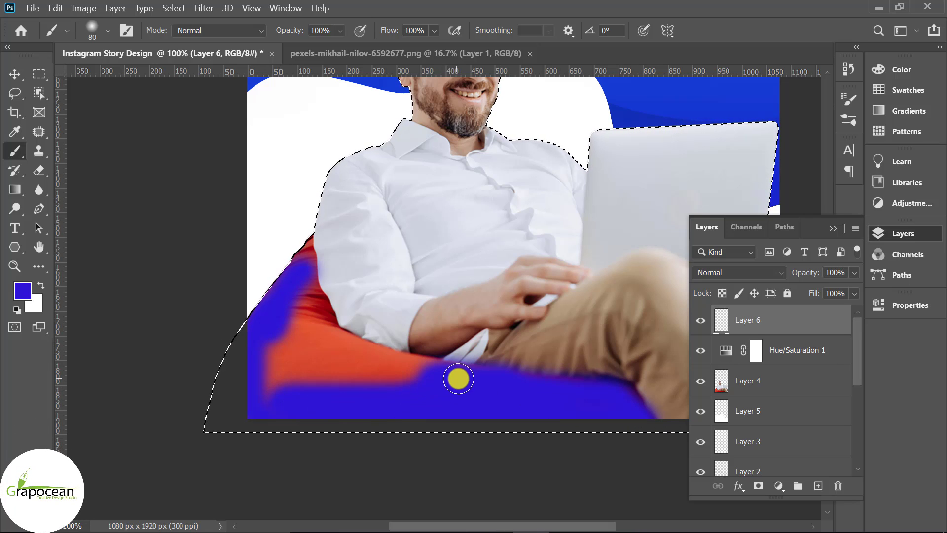
pyautogui.moveTo(458, 379)
pyautogui.mouseDown()
pyautogui.moveTo(298, 386)
pyautogui.moveTo(281, 358)
pyautogui.mouseUp()
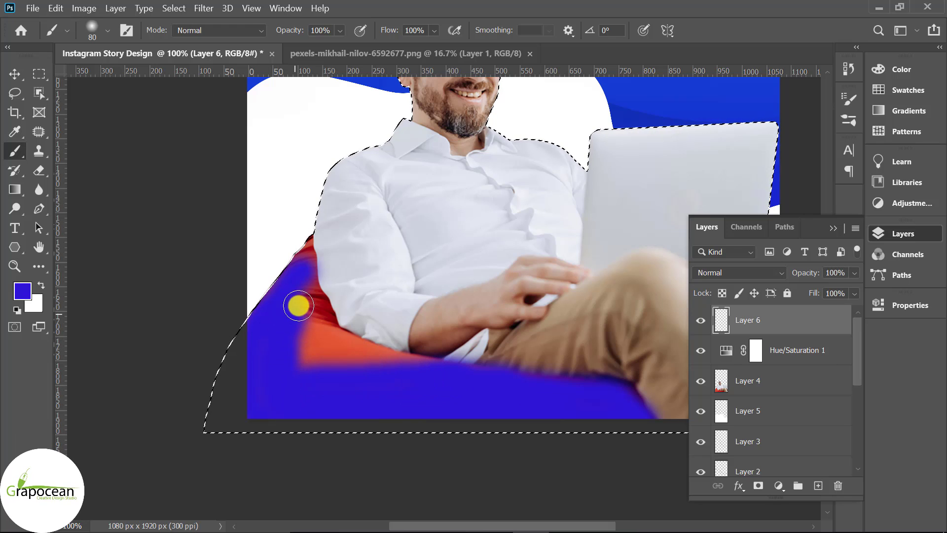
pyautogui.moveTo(298, 272)
pyautogui.mouseDown()
pyautogui.moveTo(302, 238)
pyautogui.moveTo(300, 252)
pyautogui.mouseUp()
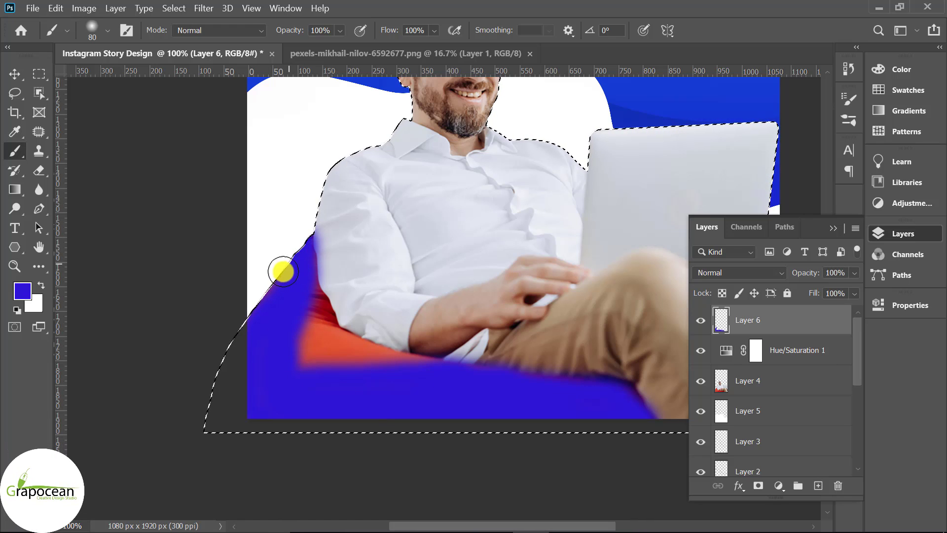
pyautogui.moveTo(306, 318); pyautogui.dragTo(319, 313)
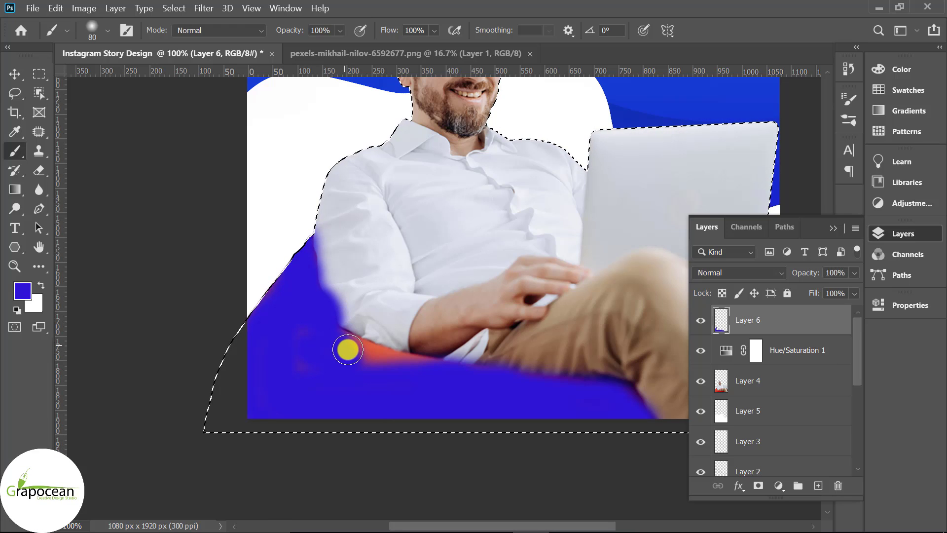
pyautogui.moveTo(348, 350); pyautogui.dragTo(427, 373)
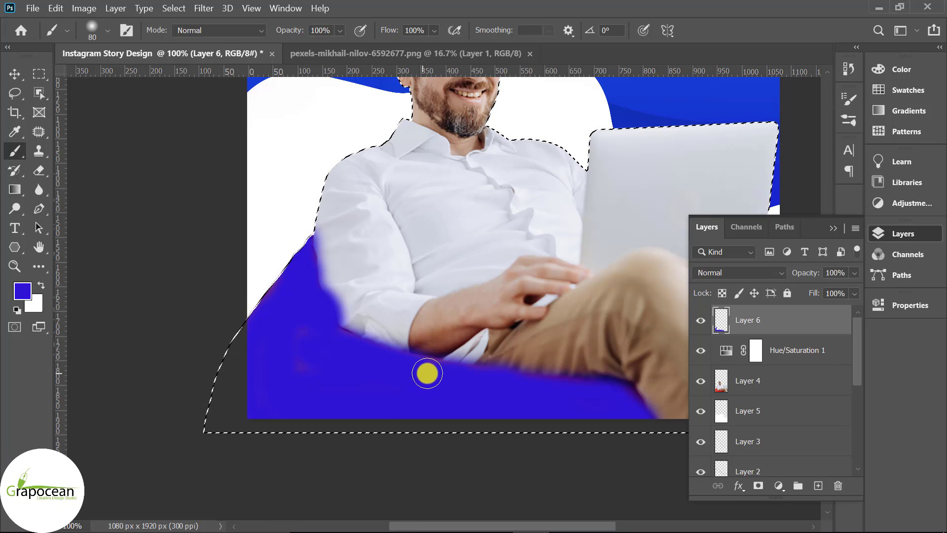
pyautogui.hotkey('ctrl', 'd')
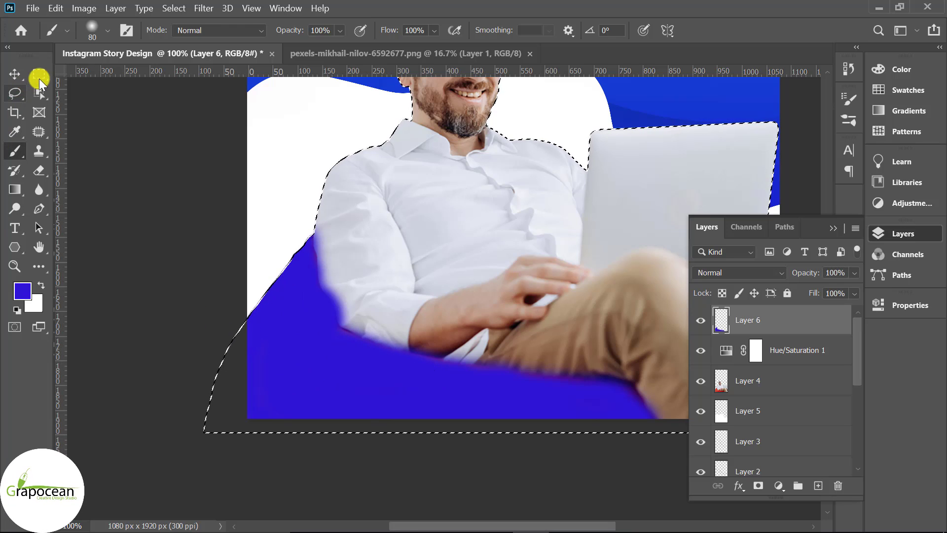
# Set the blue paint layer's blend mode to Hue so the chair turns blue-violet.
pyautogui.click(39, 73)
pyautogui.click(732, 272)
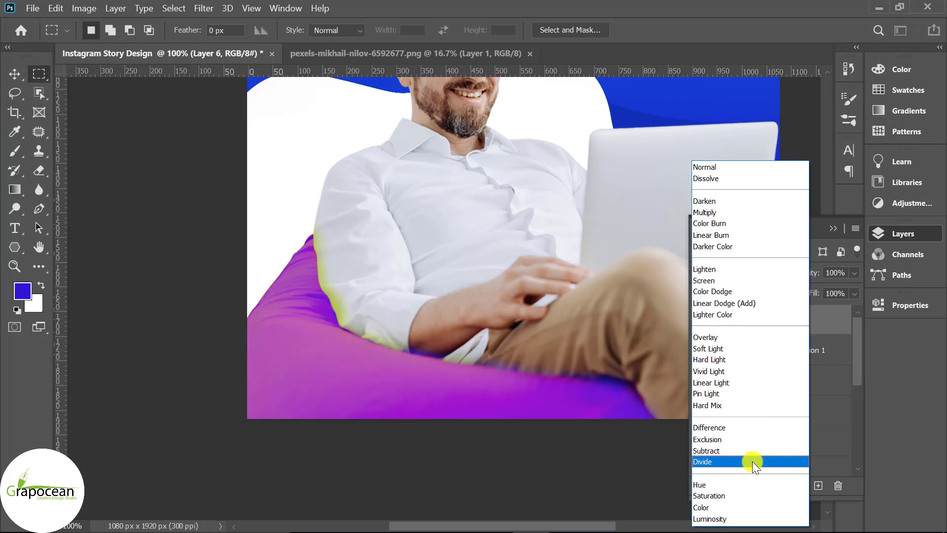
pyautogui.click(753, 484)
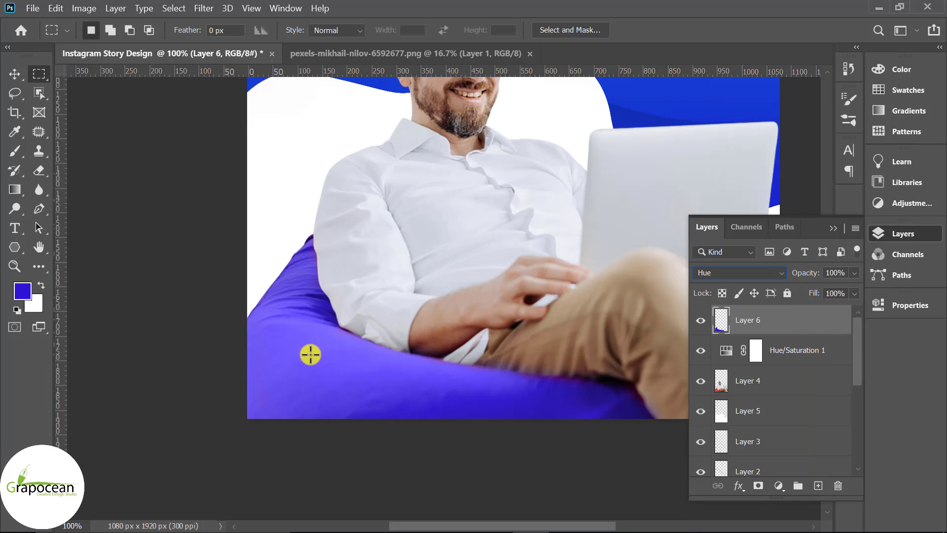
pyautogui.click(20, 82)
pyautogui.scroll(-3, 429, 345)
pyautogui.scroll(-3, 458, 457)
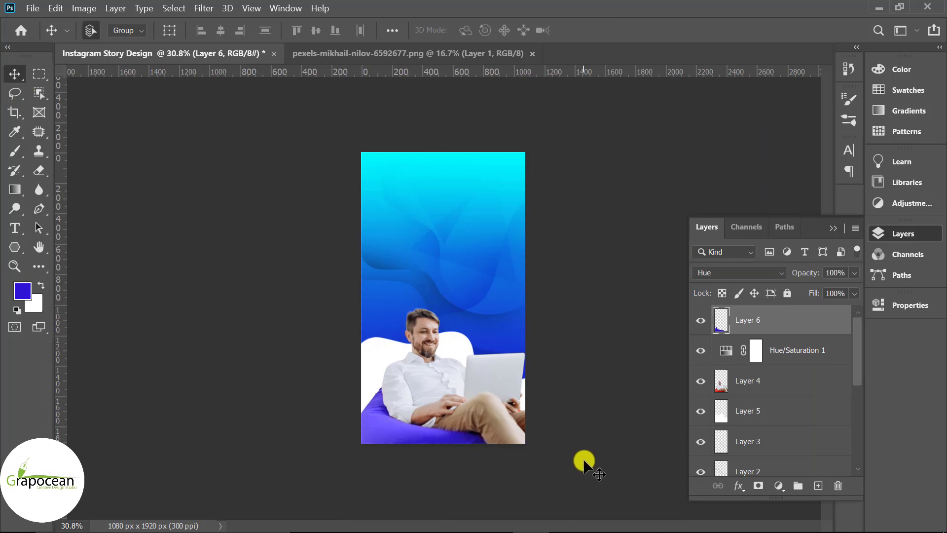
pyautogui.scroll(2, 583, 462)
pyautogui.scroll(-3, 786, 403)
pyautogui.scroll(-1, 769, 420)
pyautogui.click(757, 430)
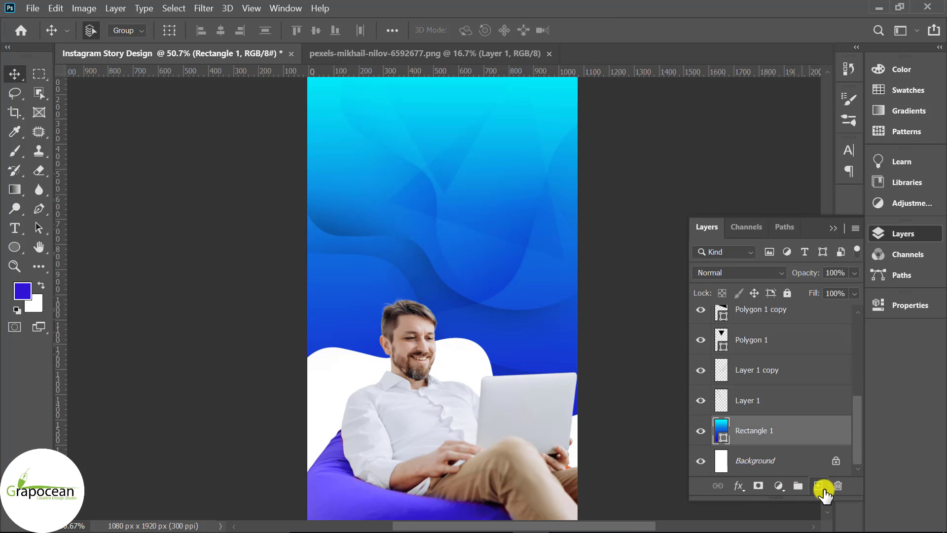
# On a new layer, draw a 761 px unfilled circle with a 64.72 px gradient outline.
pyautogui.click(818, 486)
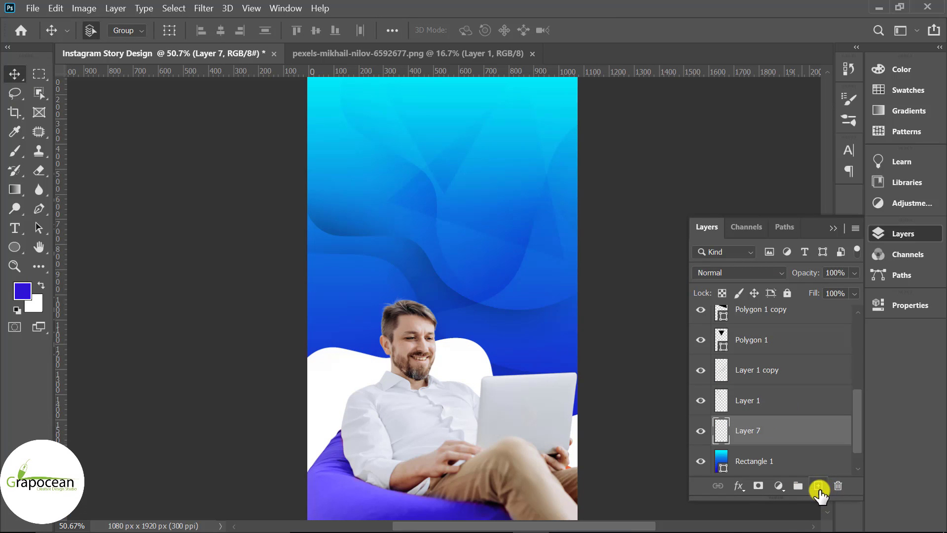
pyautogui.rightClick(17, 245)
pyautogui.click(85, 260)
pyautogui.moveTo(371, 267); pyautogui.dragTo(562, 495)
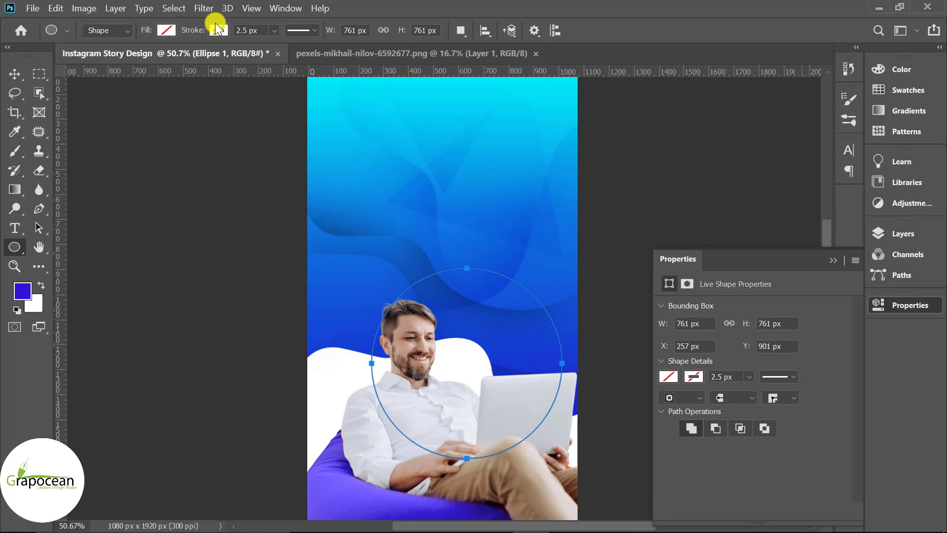
pyautogui.click(217, 31)
pyautogui.click(180, 60)
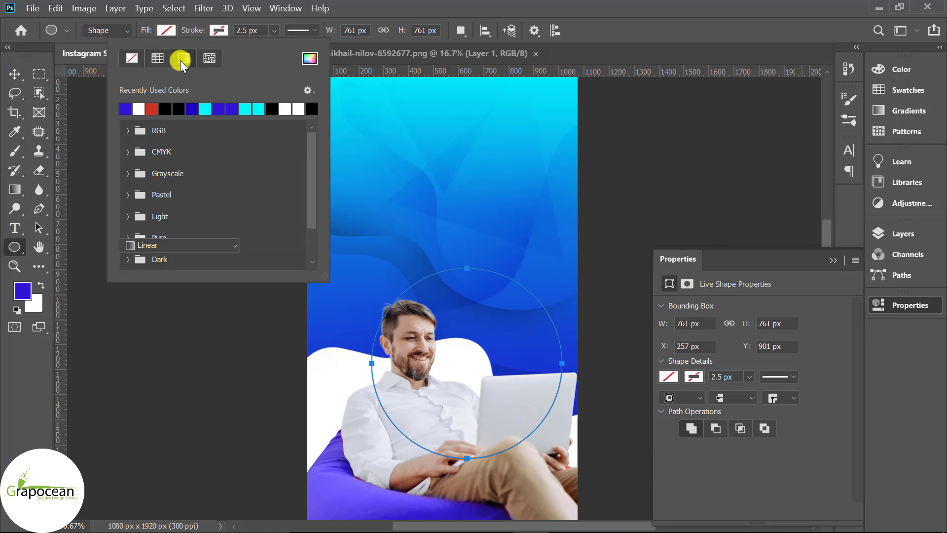
pyautogui.click(274, 31)
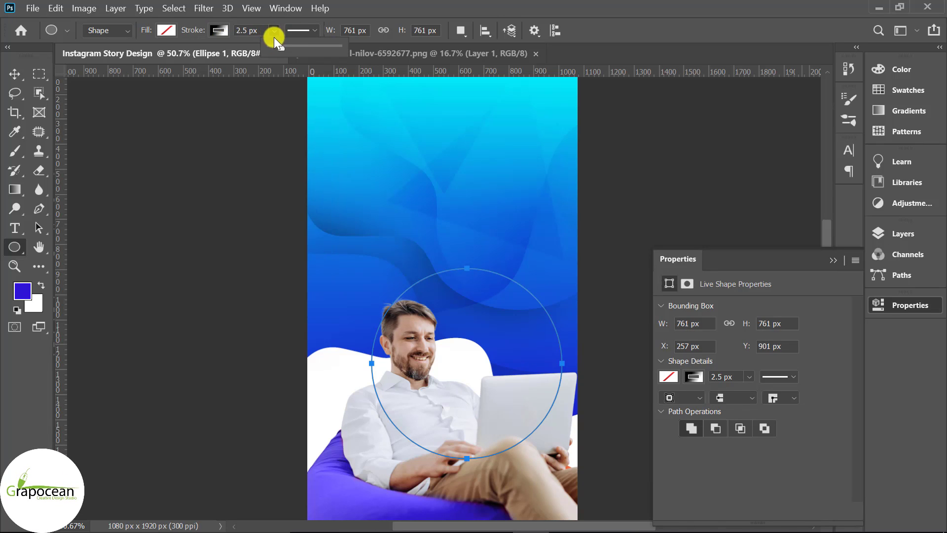
pyautogui.moveTo(300, 48); pyautogui.dragTo(298, 48)
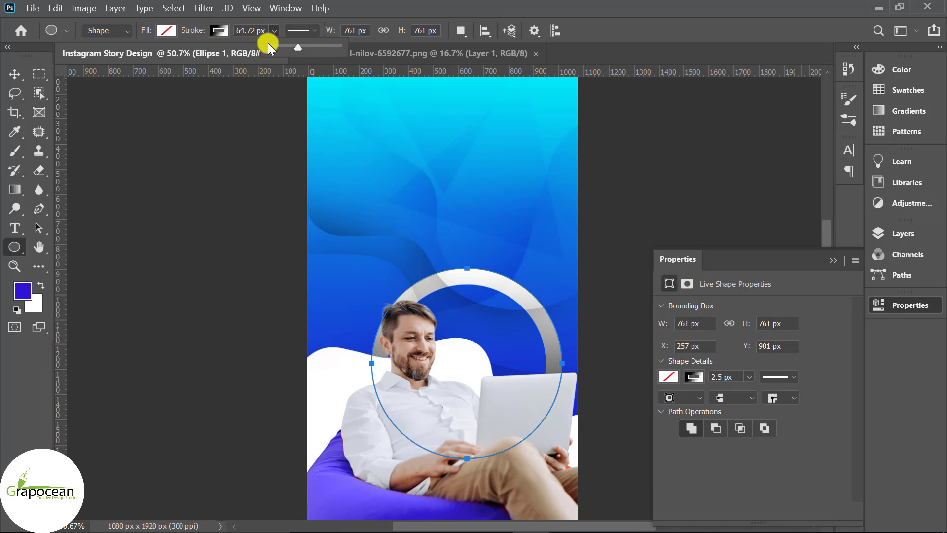
# Make the ring's outline gradient run from blue to cyan sampled from the background.
pyautogui.click(217, 31)
pyautogui.doubleClick(123, 228)
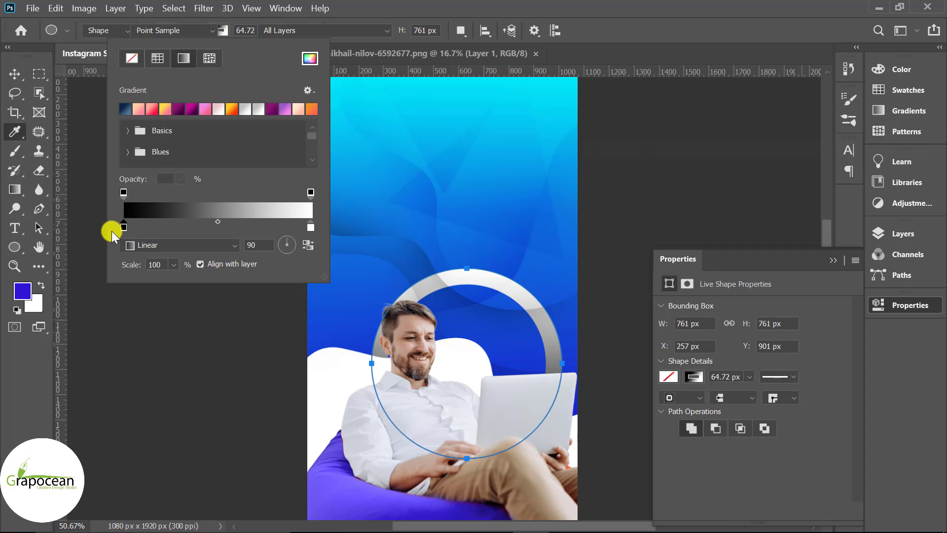
pyautogui.click(23, 291)
pyautogui.press('Return')
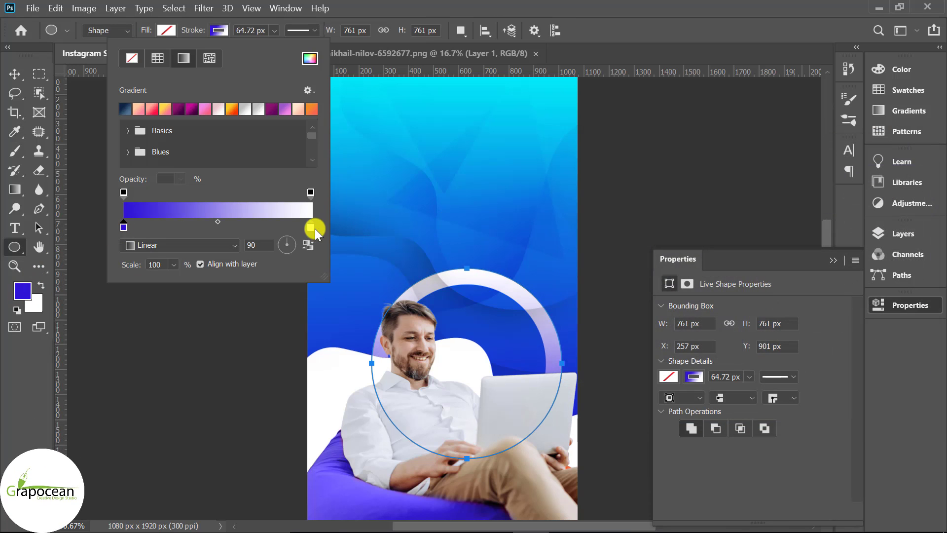
pyautogui.doubleClick(310, 226)
pyautogui.click(414, 90)
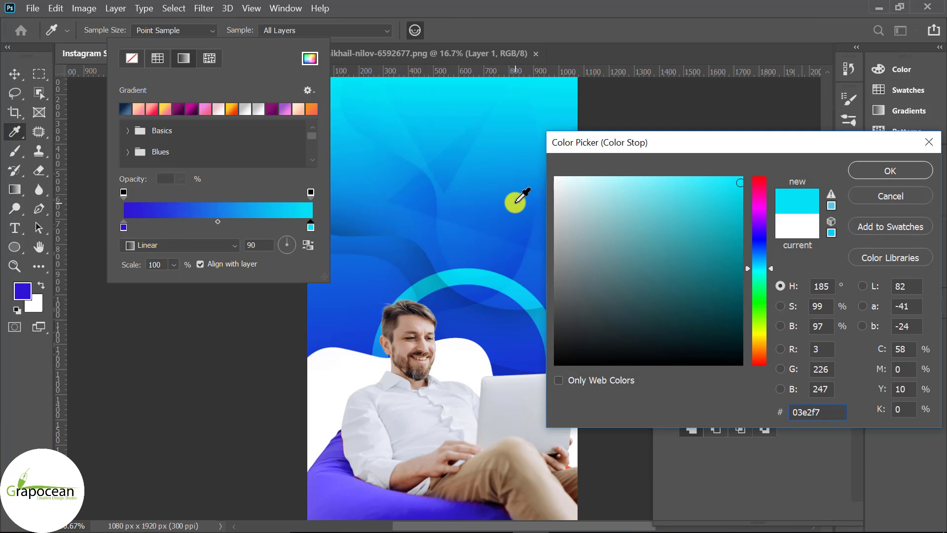
pyautogui.click(888, 170)
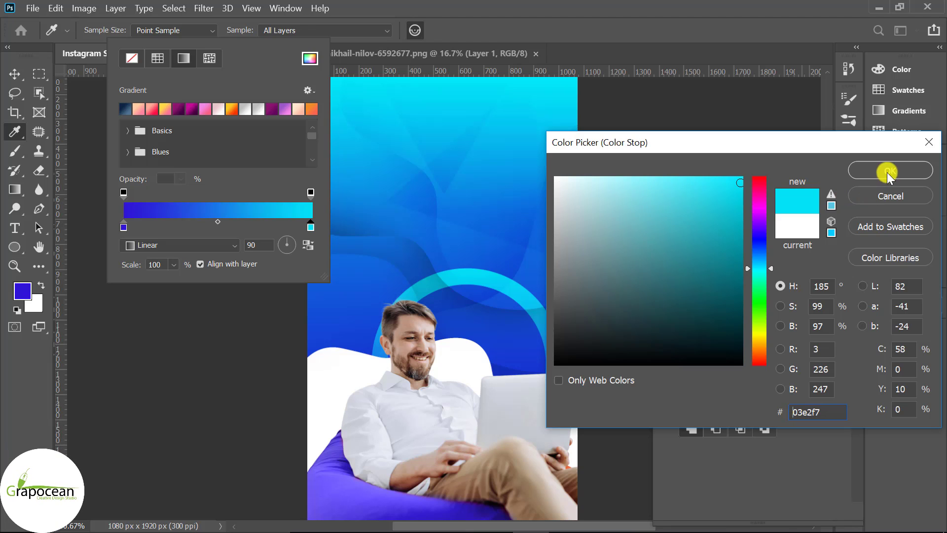
pyautogui.click(15, 74)
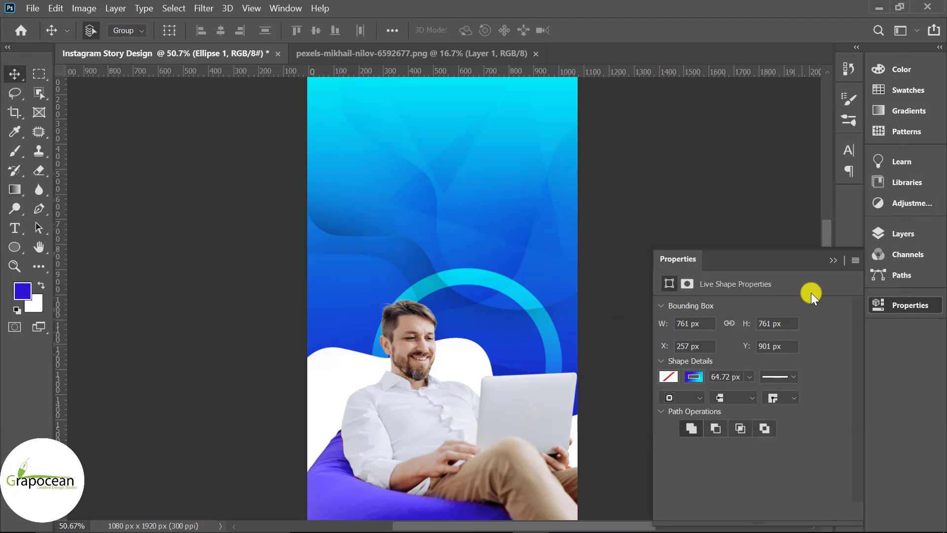
pyautogui.press('F7')
# Move Ellipse 1 higher in the layer stack and slightly shrink and reposition the ring.
pyautogui.scroll(-1, 783, 425)
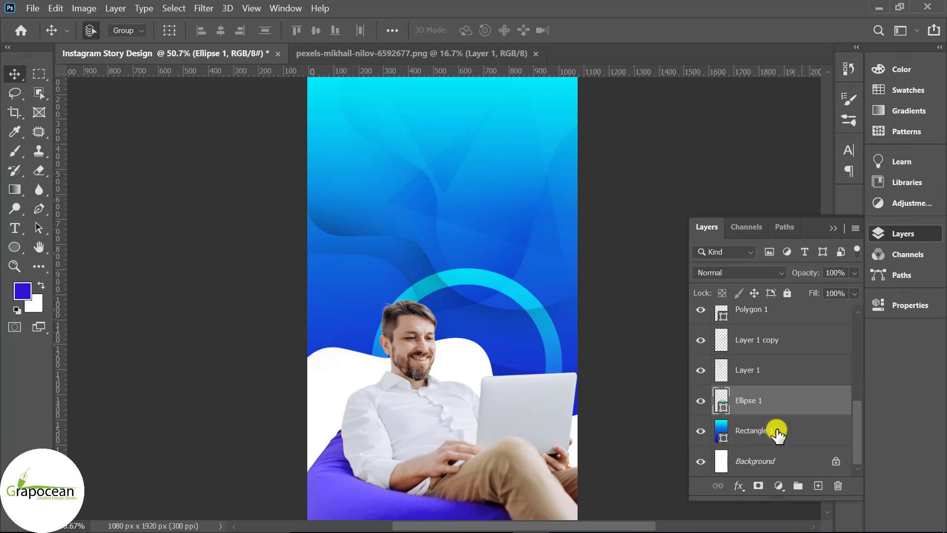
pyautogui.moveTo(774, 395)
pyautogui.mouseDown()
pyautogui.moveTo(753, 298)
pyautogui.moveTo(743, 404)
pyautogui.mouseUp()
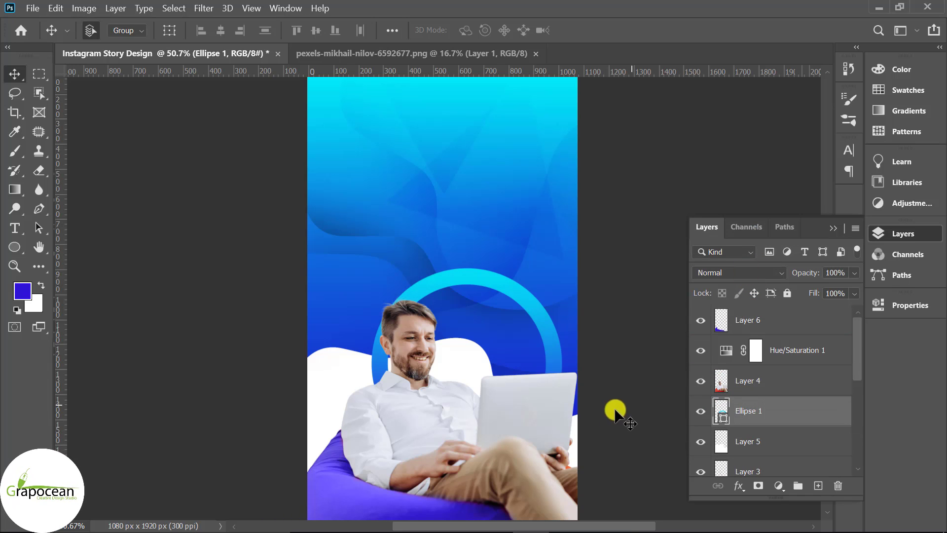
pyautogui.hotkey('ctrl', 't')
pyautogui.moveTo(534, 321); pyautogui.dragTo(492, 314)
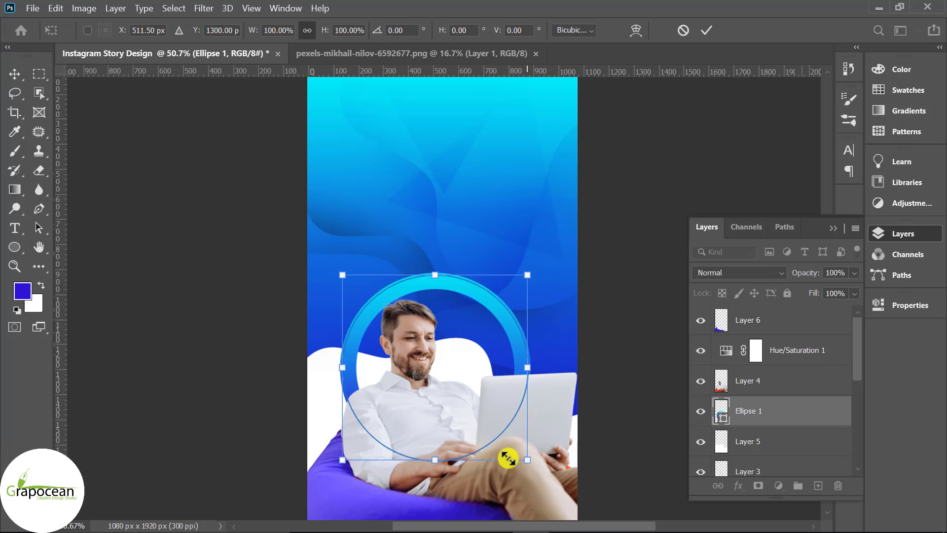
pyautogui.moveTo(529, 462); pyautogui.dragTo(504, 480)
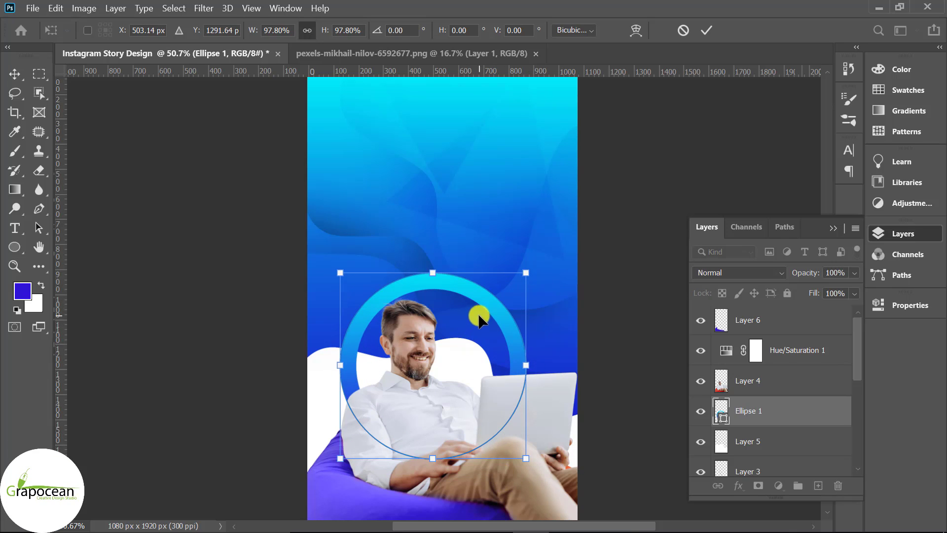
pyautogui.moveTo(478, 284); pyautogui.dragTo(491, 297)
pyautogui.hotkey('shift', 'Down')
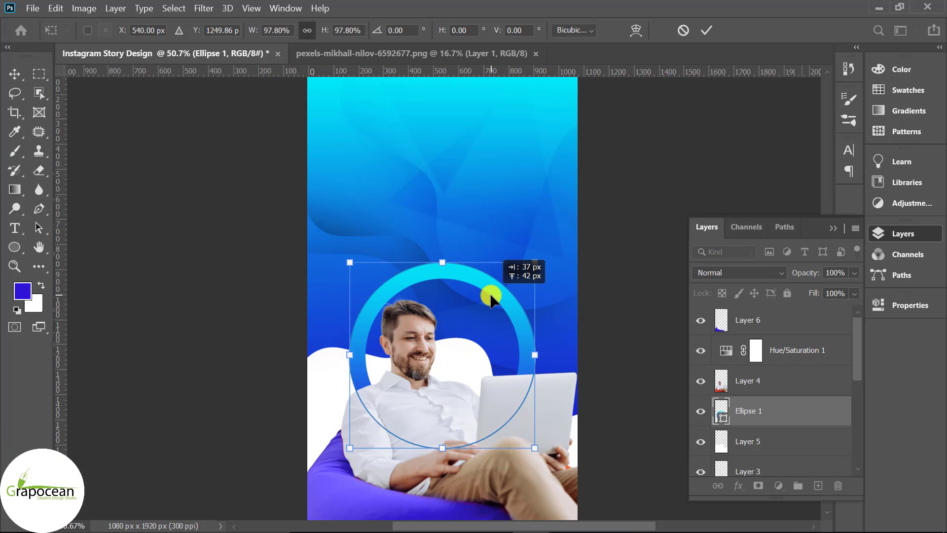
pyautogui.moveTo(491, 297); pyautogui.dragTo(479, 297)
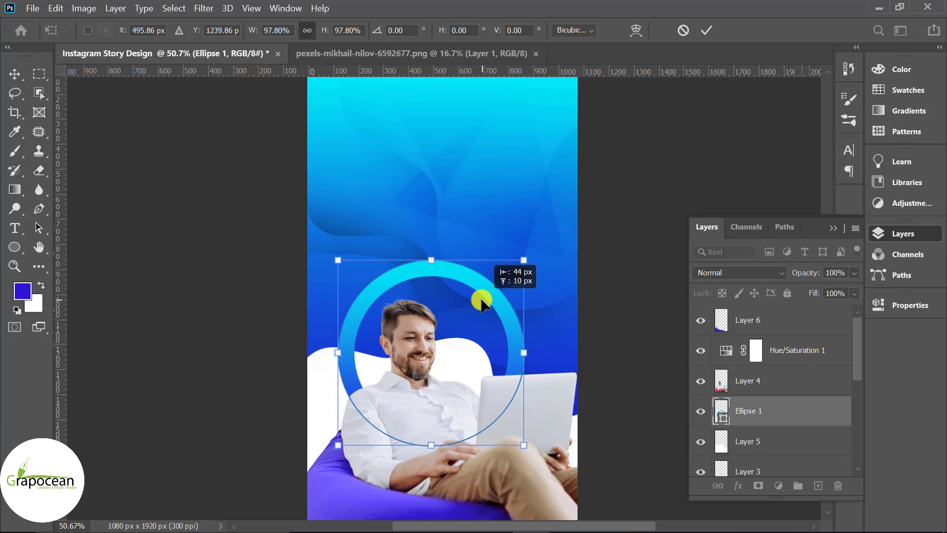
pyautogui.press('Return')
# Darken the ring gradient's left colour stop to deep navy.
pyautogui.doubleClick(721, 411)
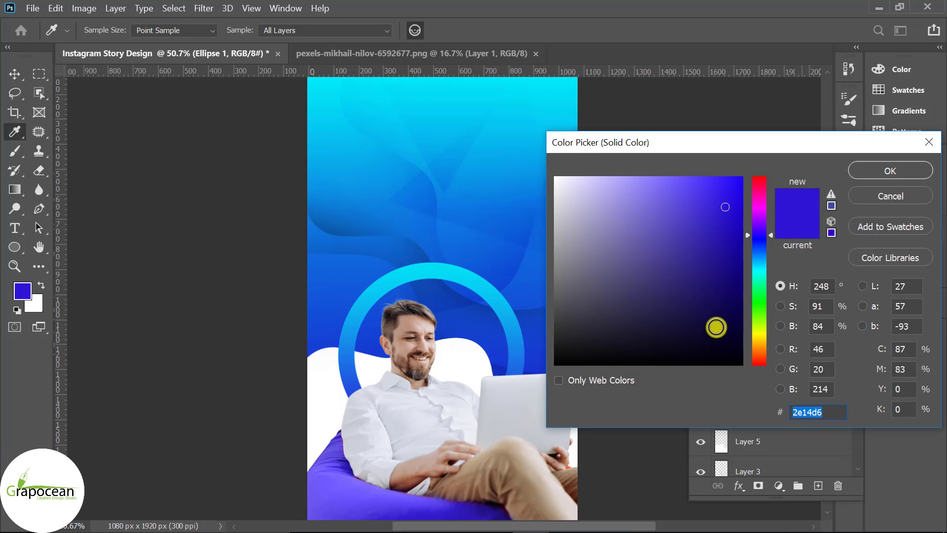
pyautogui.click(890, 195)
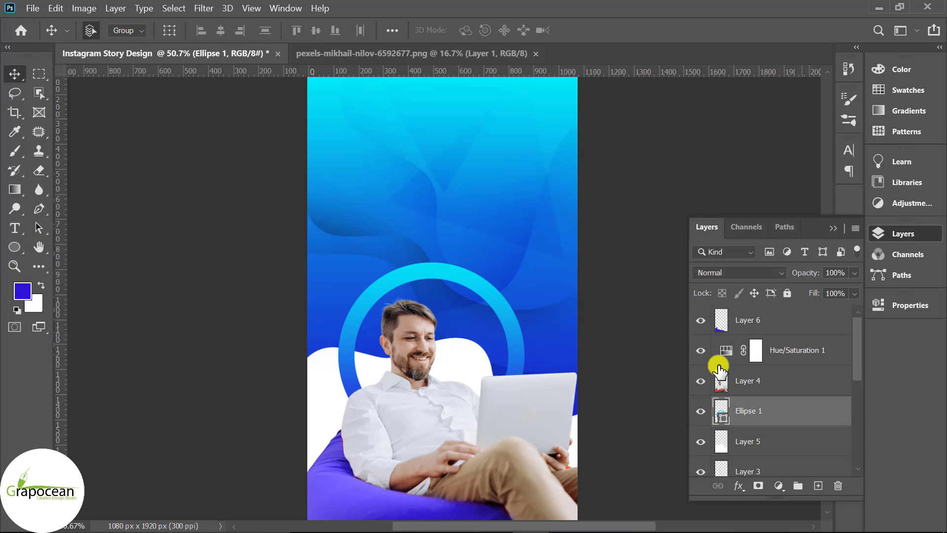
pyautogui.click(22, 245)
pyautogui.click(218, 30)
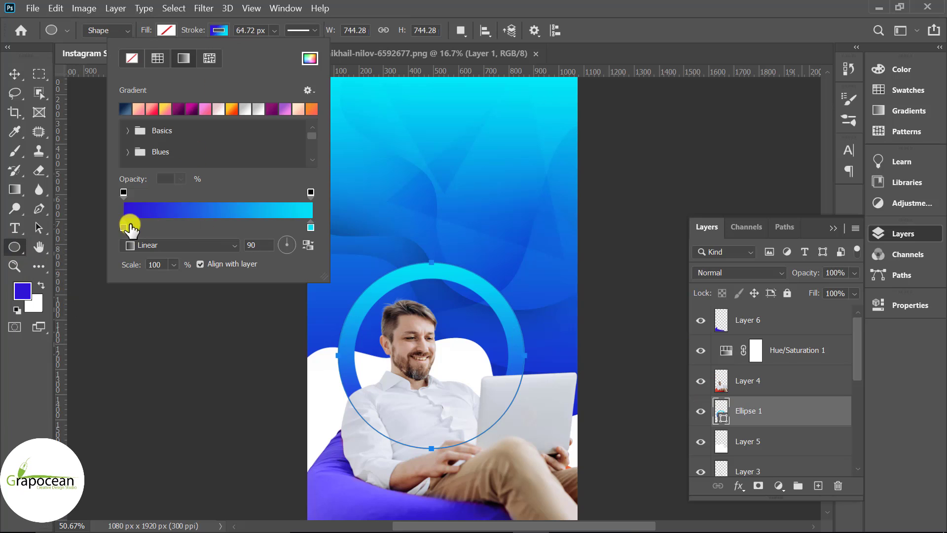
pyautogui.doubleClick(124, 227)
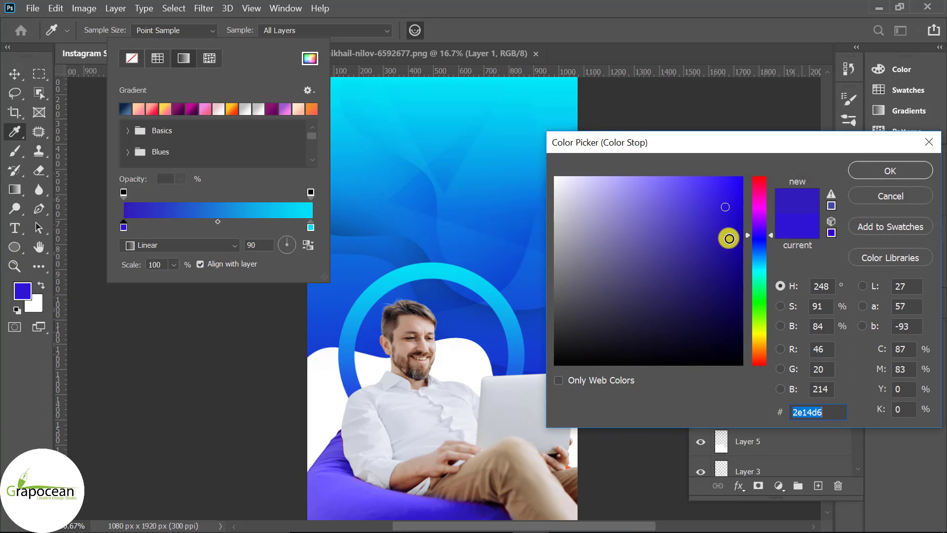
pyautogui.moveTo(728, 239)
pyautogui.mouseDown()
pyautogui.moveTo(750, 250)
pyautogui.moveTo(759, 227)
pyautogui.mouseUp()
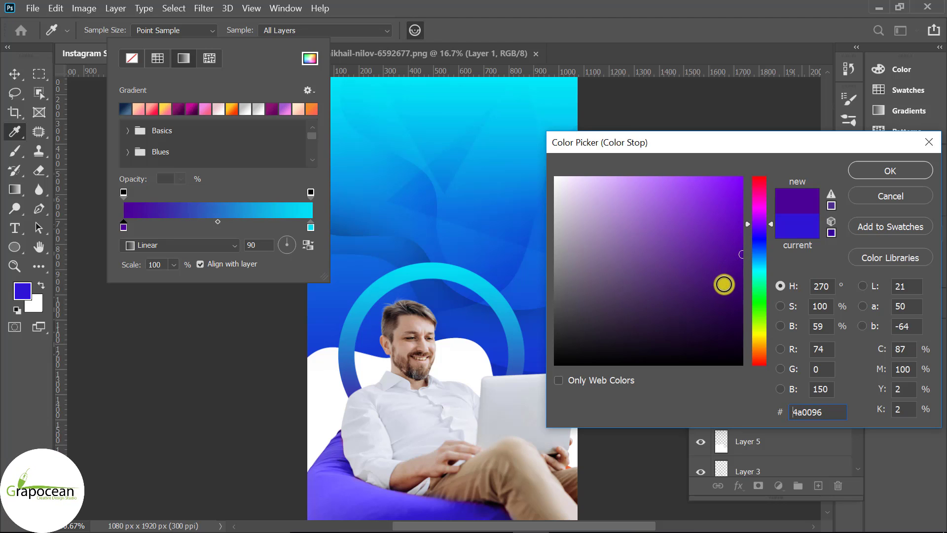
pyautogui.moveTo(744, 277); pyautogui.dragTo(742, 265)
pyautogui.moveTo(760, 224); pyautogui.dragTo(760, 236)
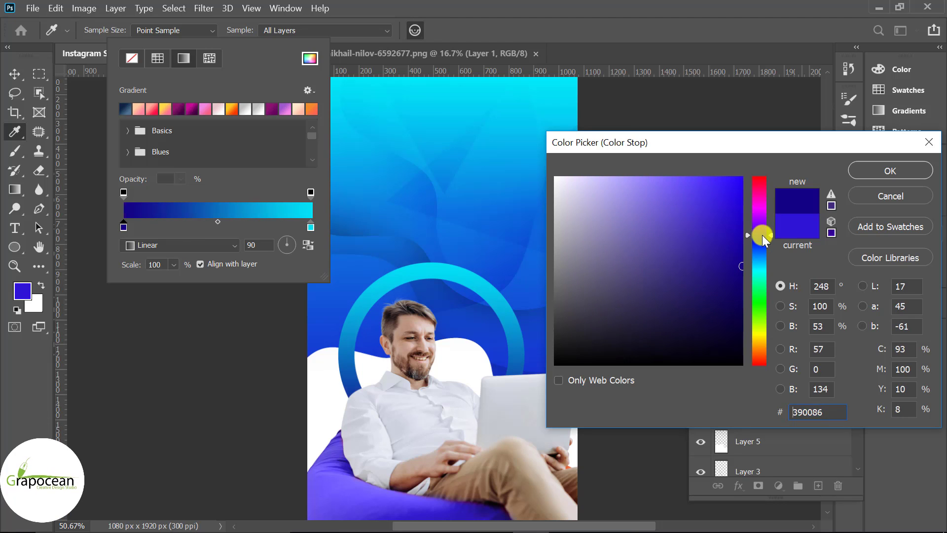
pyautogui.click(890, 173)
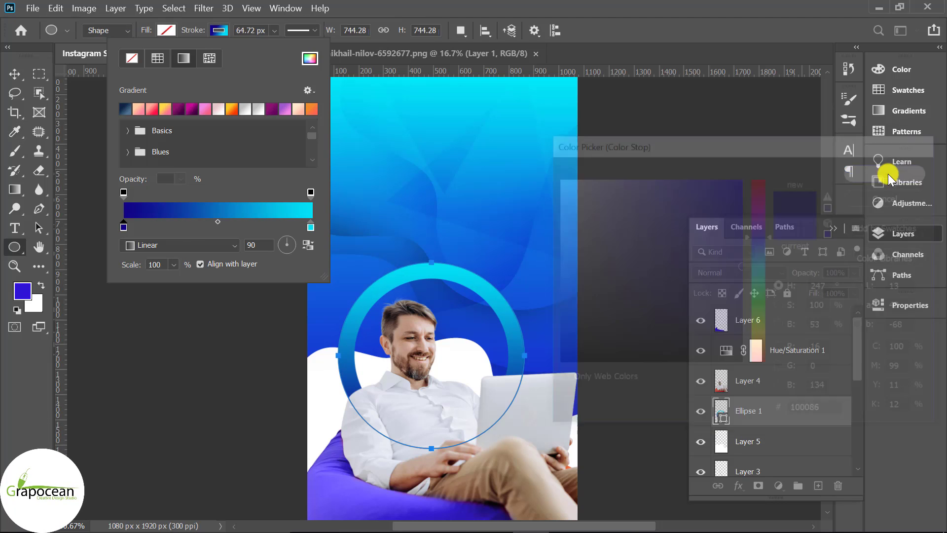
pyautogui.click(14, 74)
pyautogui.moveTo(488, 298); pyautogui.dragTo(478, 295)
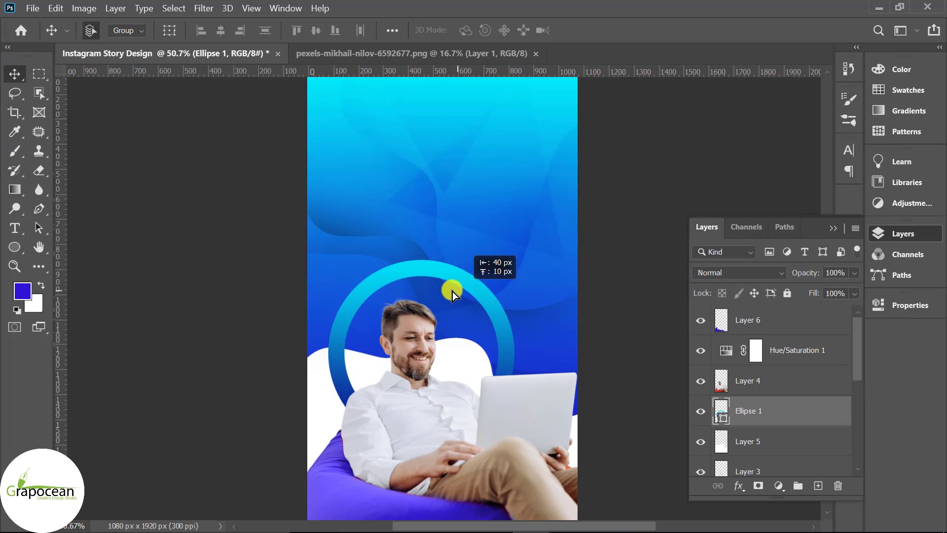
# Duplicate the ring, scale the copy to about 75% inside the first, and add Layer 7.
pyautogui.moveTo(821, 424); pyautogui.dragTo(823, 434)
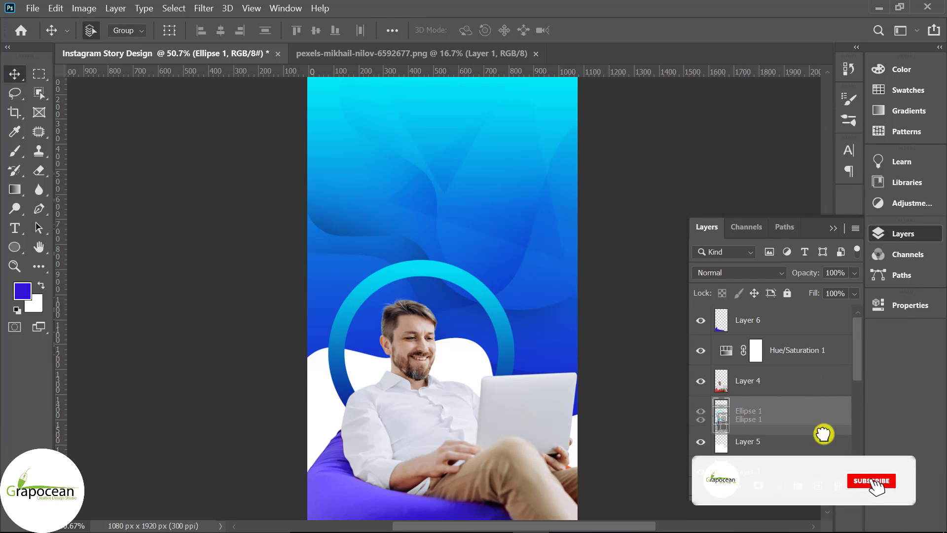
pyautogui.moveTo(705, 456); pyautogui.dragTo(705, 456)
pyautogui.hotkey('ctrl', 't')
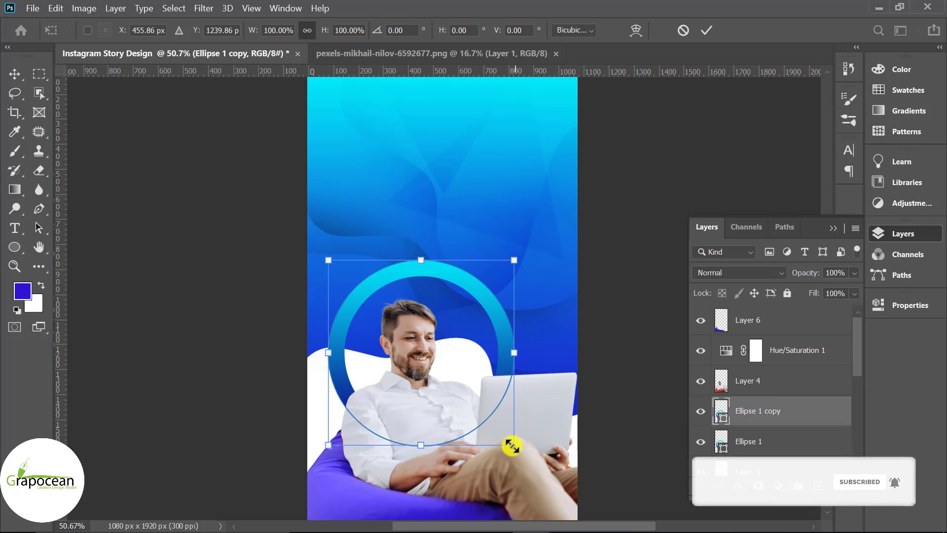
pyautogui.moveTo(513, 446)
pyautogui.mouseDown()
pyautogui.moveTo(448, 440)
pyautogui.moveTo(461, 452)
pyautogui.mouseUp()
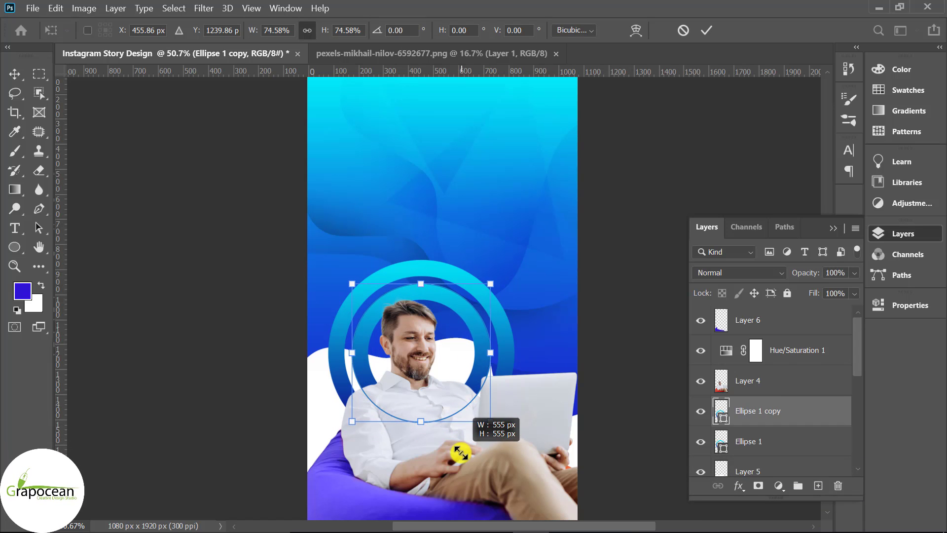
pyautogui.press('Return')
pyautogui.hotkey('ctrl', 'shift', 'alt', 'n')
pyautogui.hotkey('ctrl', '-')
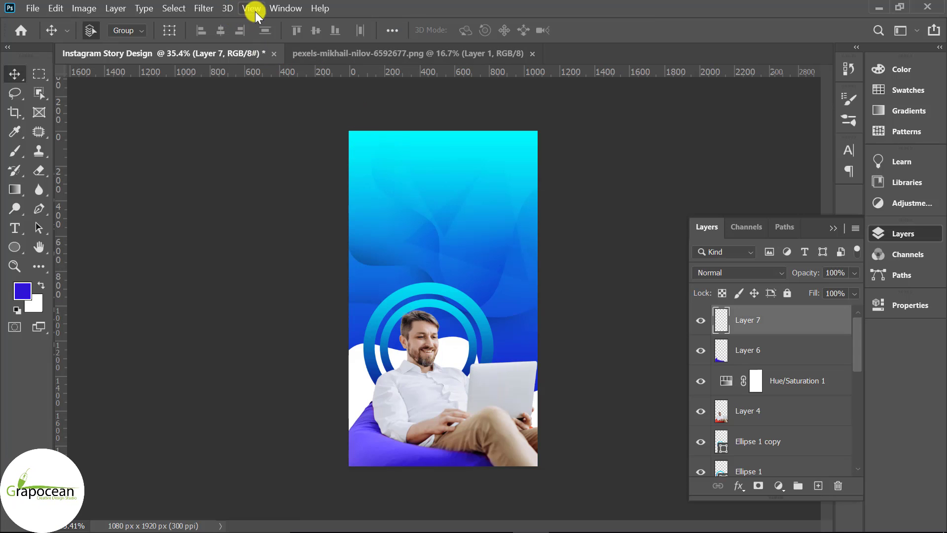
# Lay a 4-column, 4-row guide grid with 50 px margins and fit the canvas to the window.
pyautogui.click(255, 11)
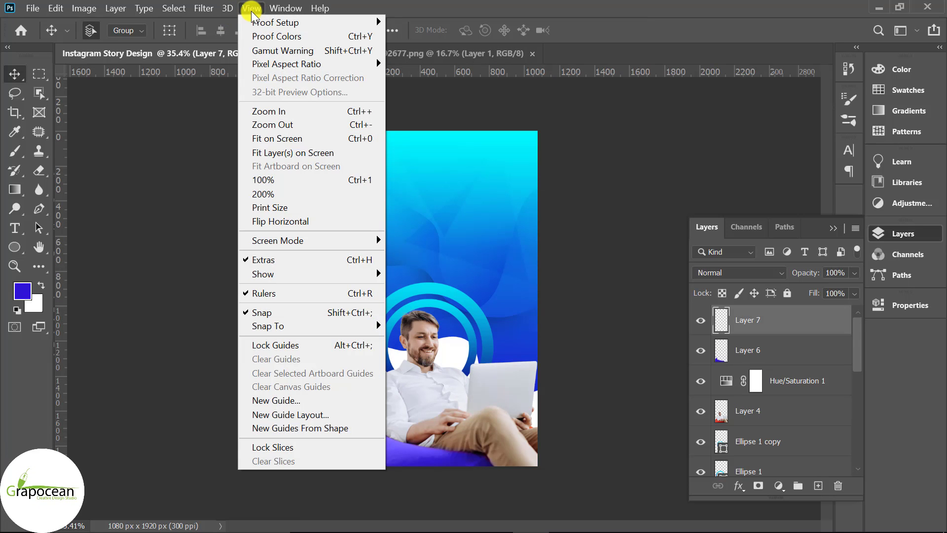
pyautogui.click(312, 415)
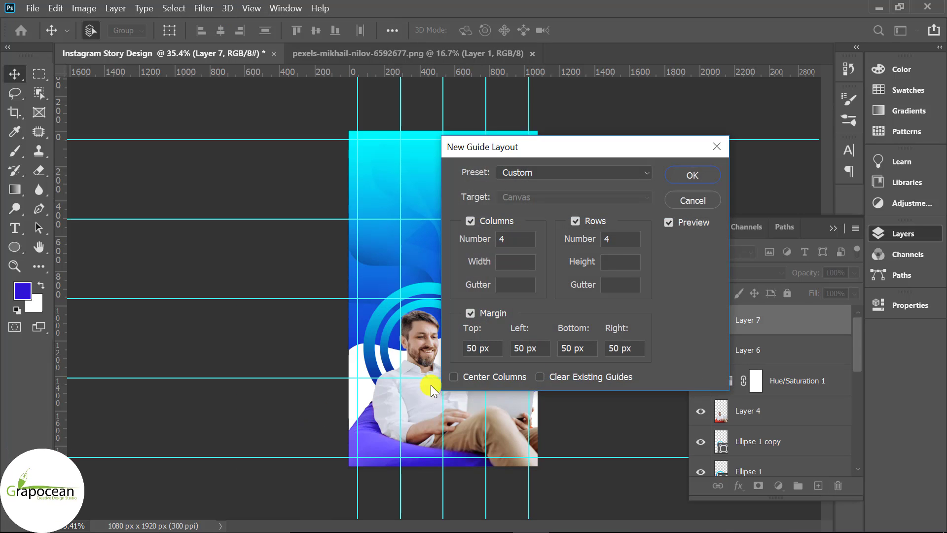
pyautogui.click(685, 172)
pyautogui.hotkey('ctrl', '0')
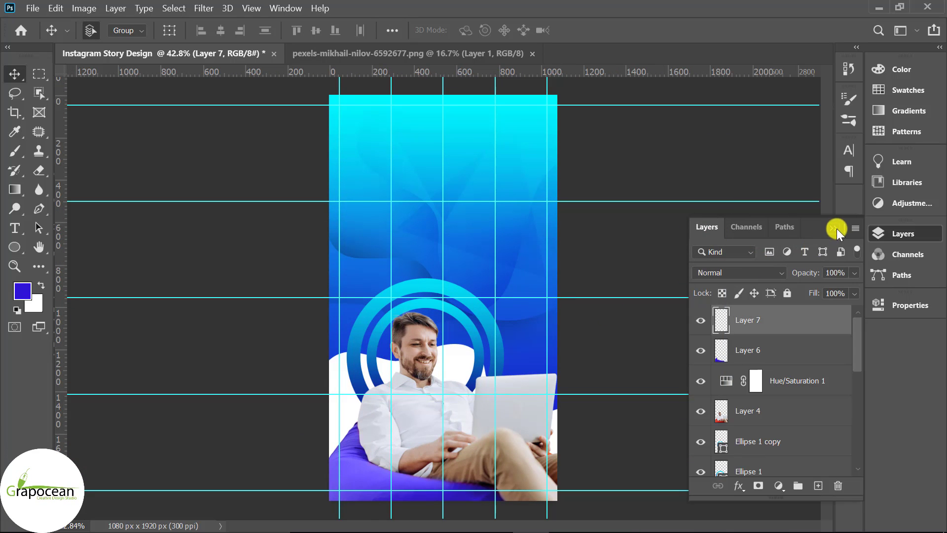
pyautogui.click(833, 228)
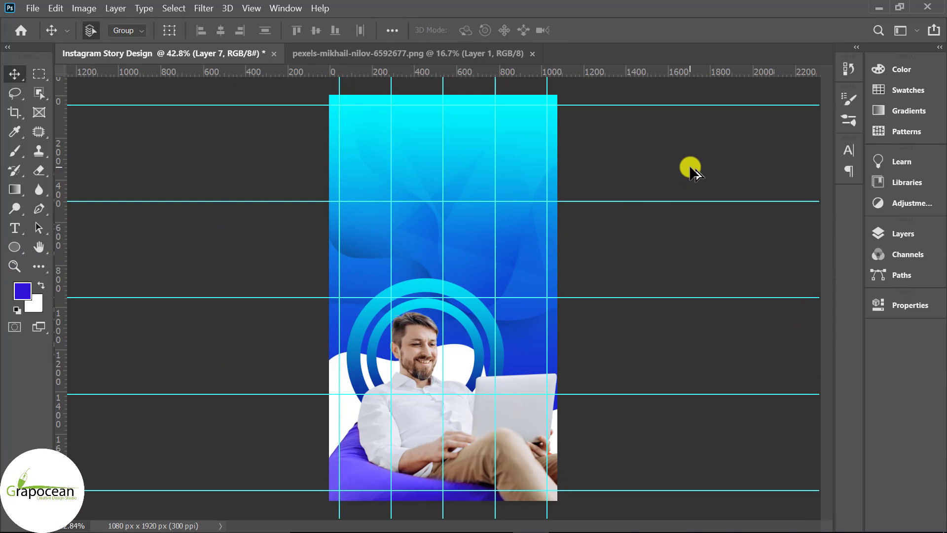
pyautogui.click(15, 228)
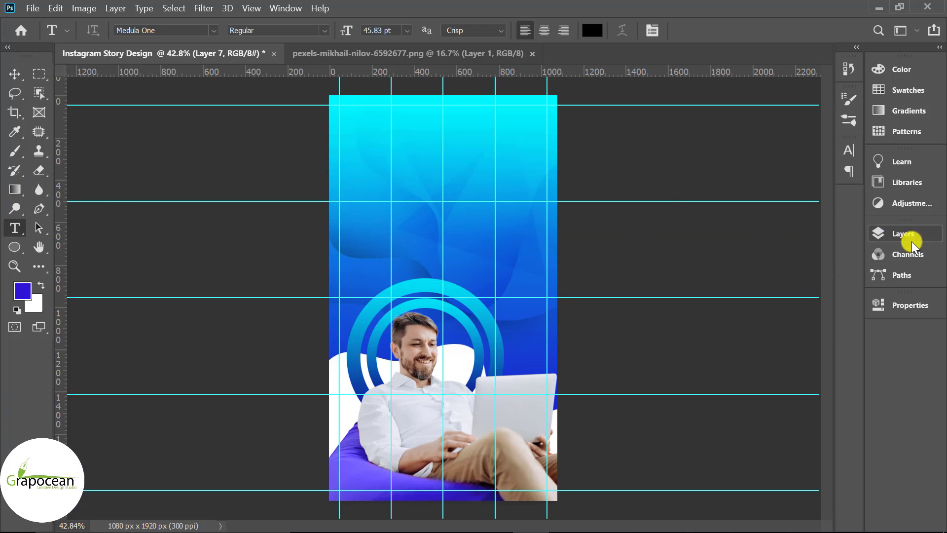
pyautogui.click(878, 233)
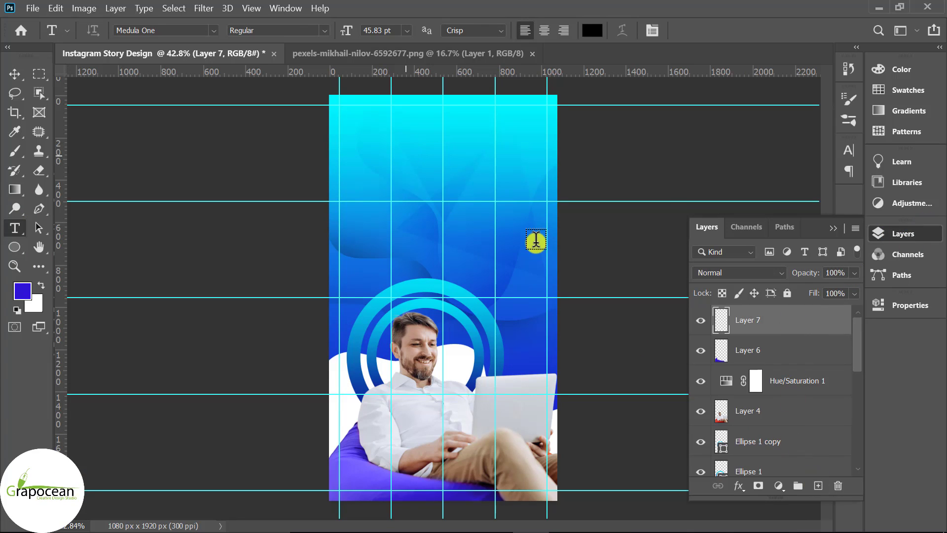
# Type the headline 'Let's Design IT' near the top of the story.
pyautogui.click(404, 153)
pyautogui.write('Lets')
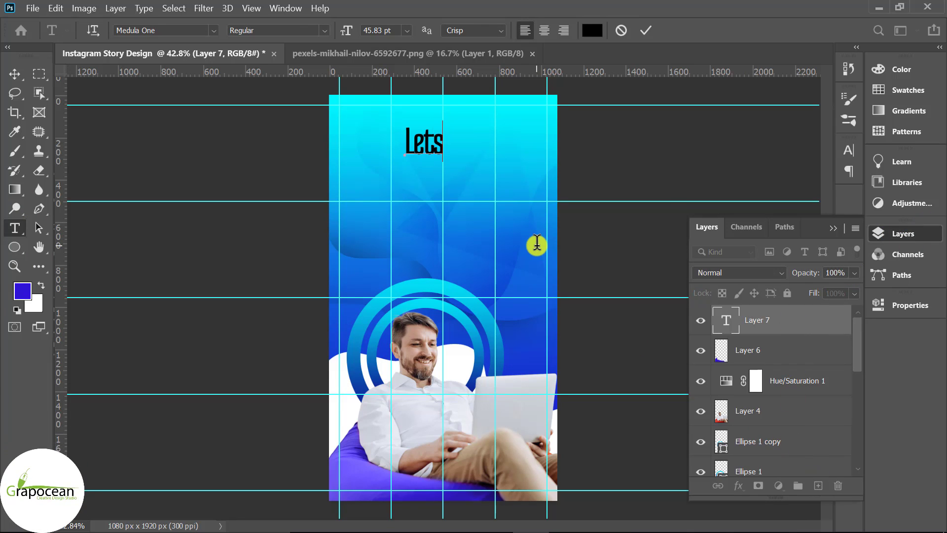
pyautogui.press('BackSpace')
pyautogui.write('\\')
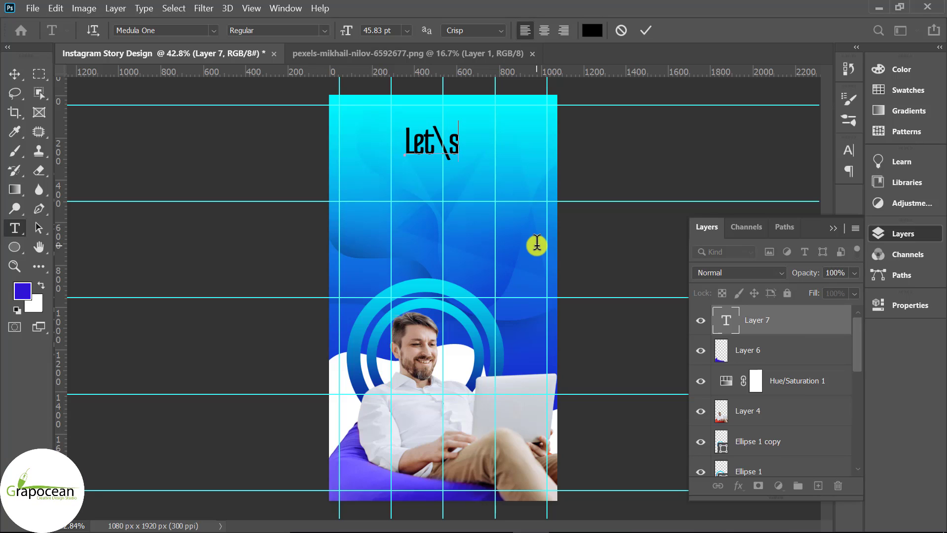
pyautogui.write("'")
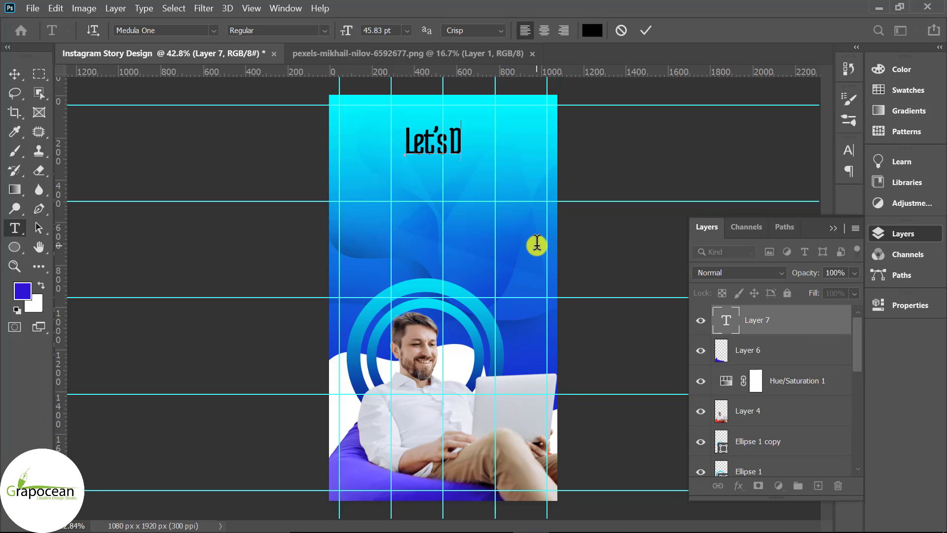
pyautogui.write('esign IT')
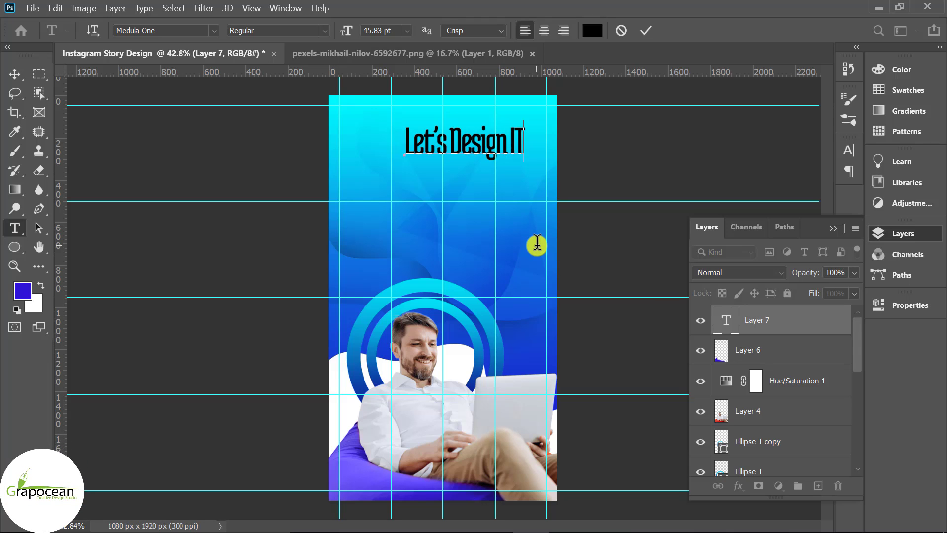
# Colour the headline text pure white (#ffffff).
pyautogui.moveTo(518, 148); pyautogui.dragTo(349, 89)
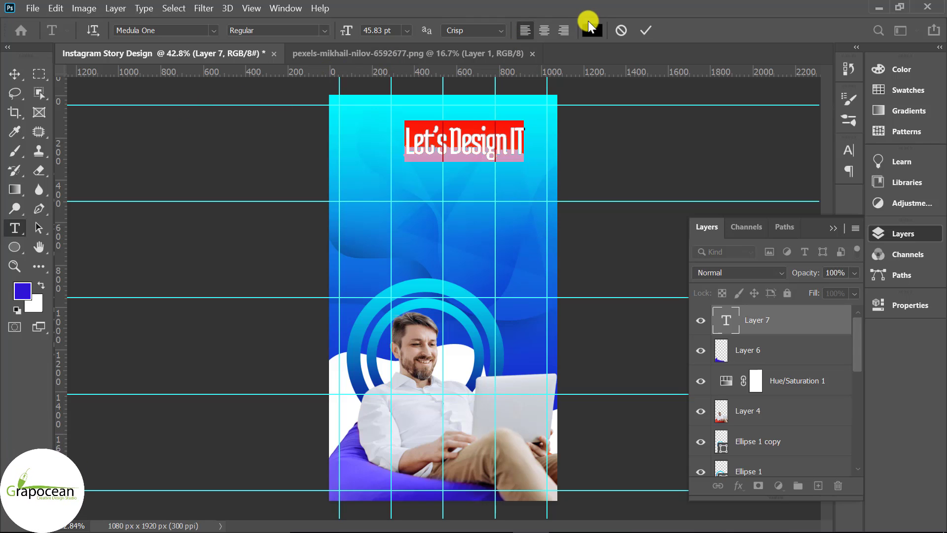
pyautogui.click(591, 29)
pyautogui.click(565, 192)
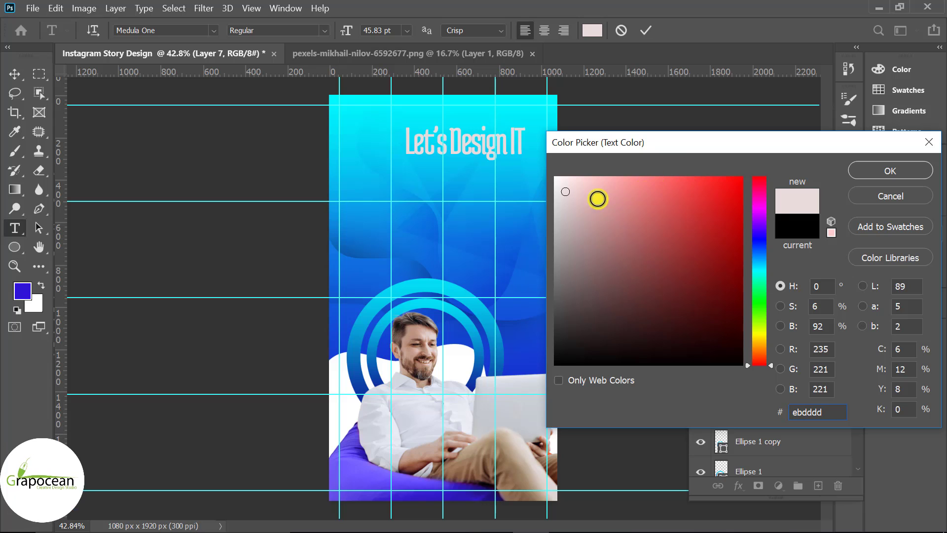
pyautogui.moveTo(597, 198); pyautogui.dragTo(541, 170)
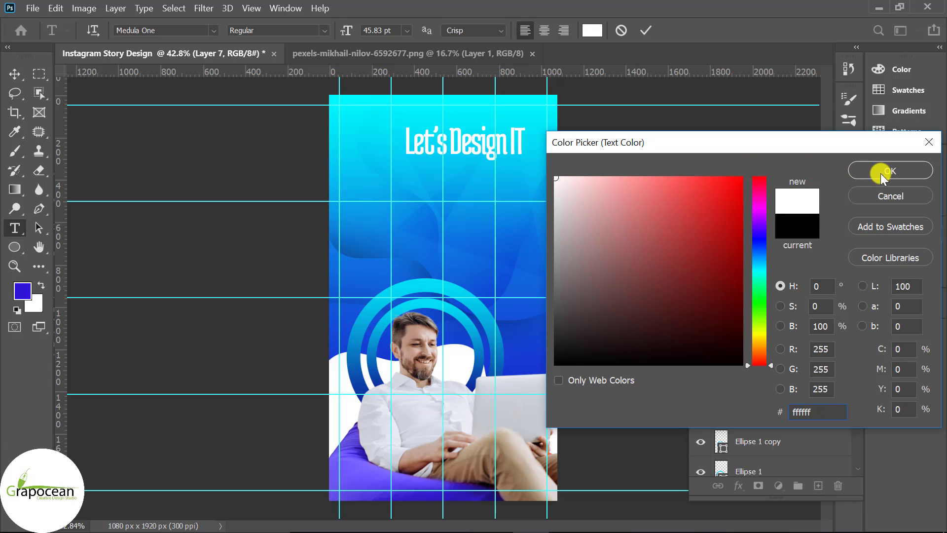
pyautogui.click(909, 173)
# Centre the headline near the top of the story and hide the guides.
pyautogui.click(14, 73)
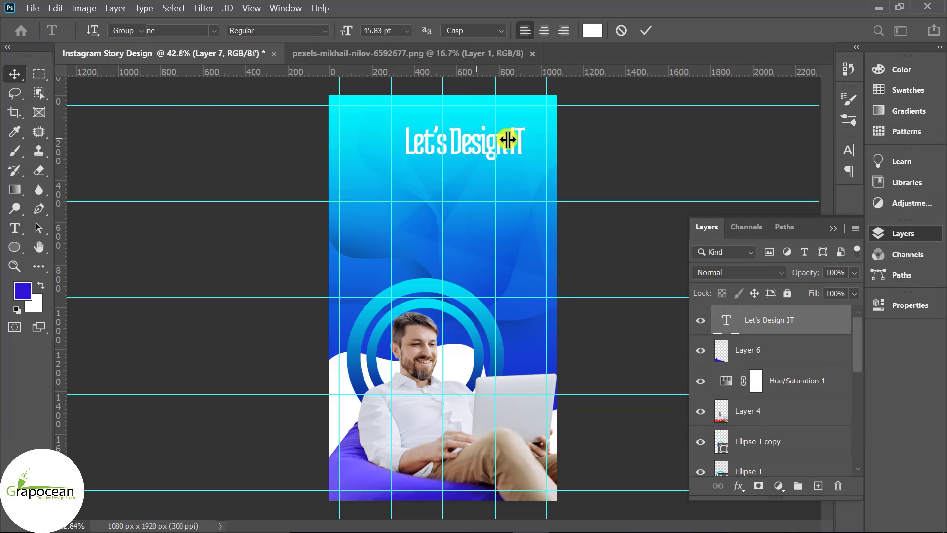
pyautogui.moveTo(508, 140); pyautogui.dragTo(453, 162)
pyautogui.click(14, 228)
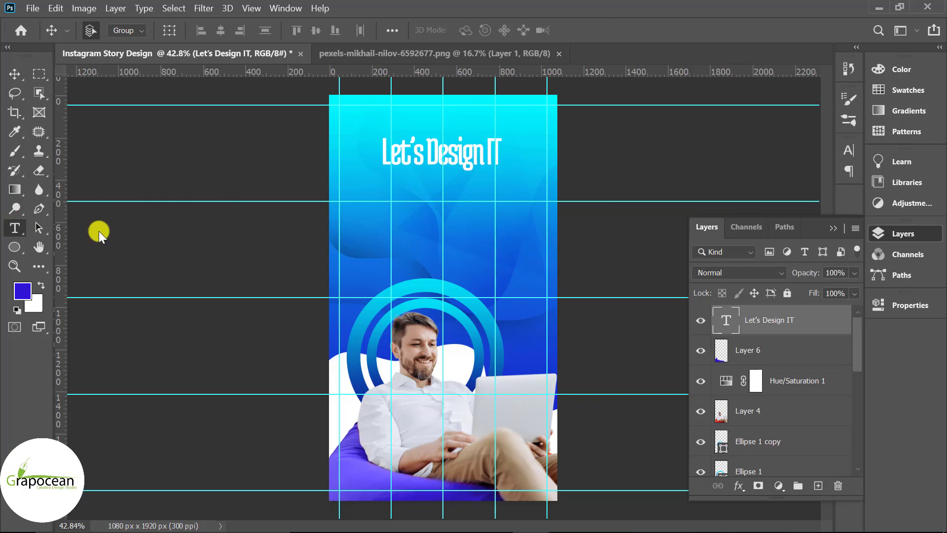
pyautogui.click(6, 63)
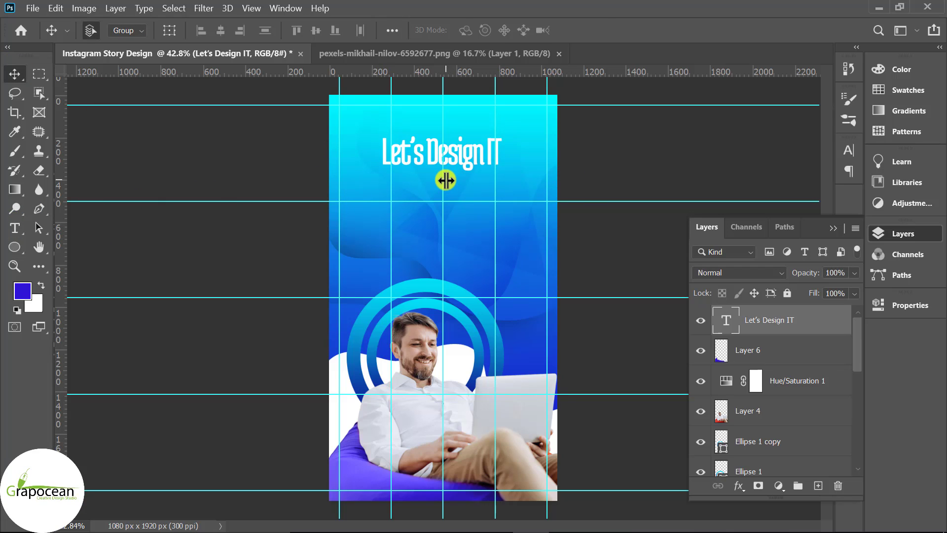
pyautogui.hotkey('ctrl', ';')
pyautogui.scroll(-4, 445, 181)
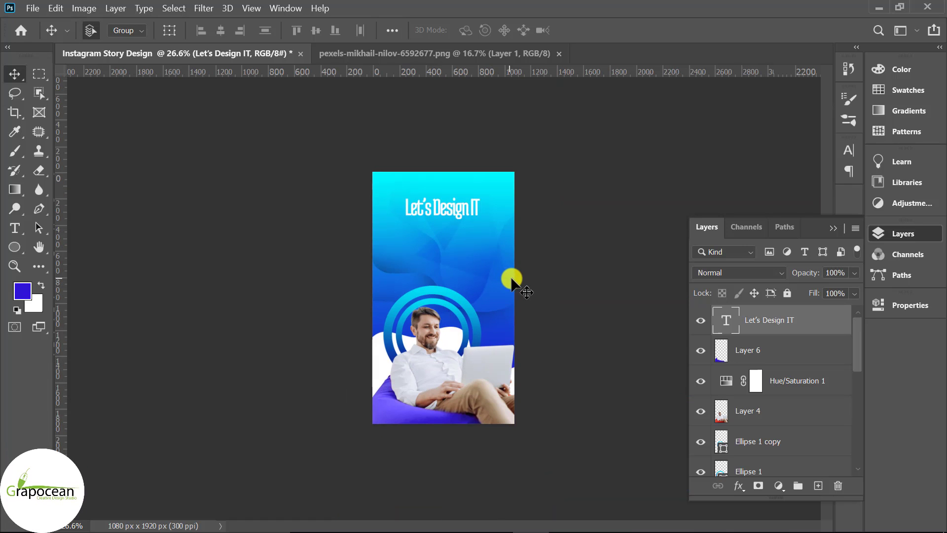
pyautogui.scroll(4, 510, 280)
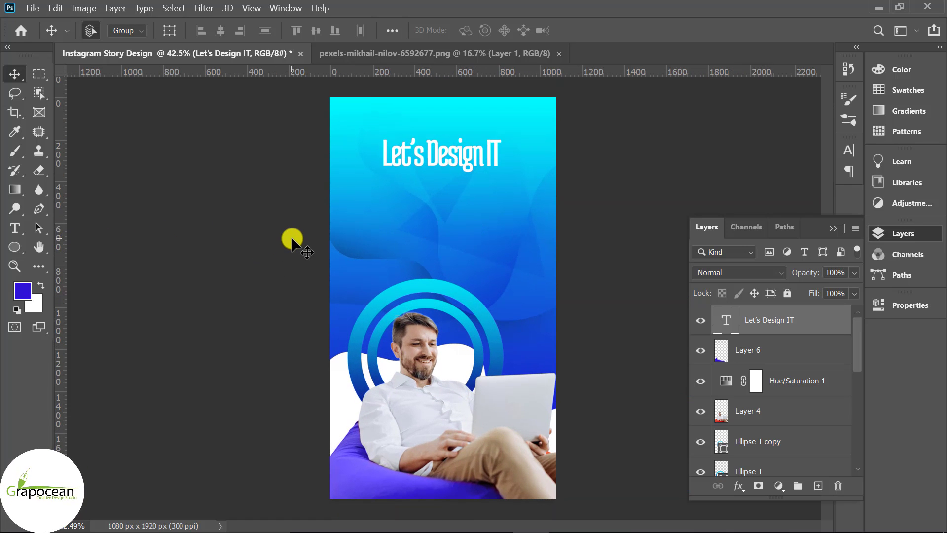
# Add a 'Together' text layer and move it below 'Let's Design IT'.
pyautogui.click(16, 228)
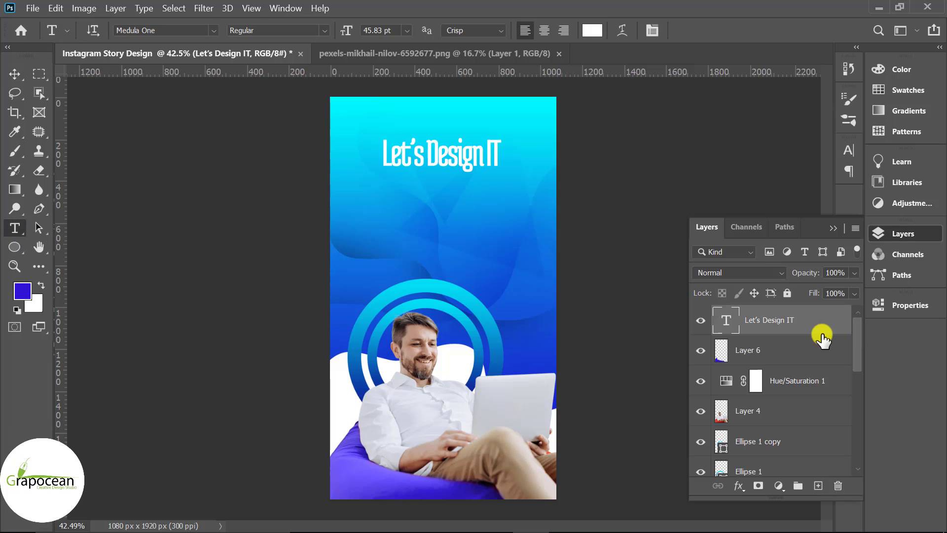
pyautogui.click(817, 485)
pyautogui.click(440, 188)
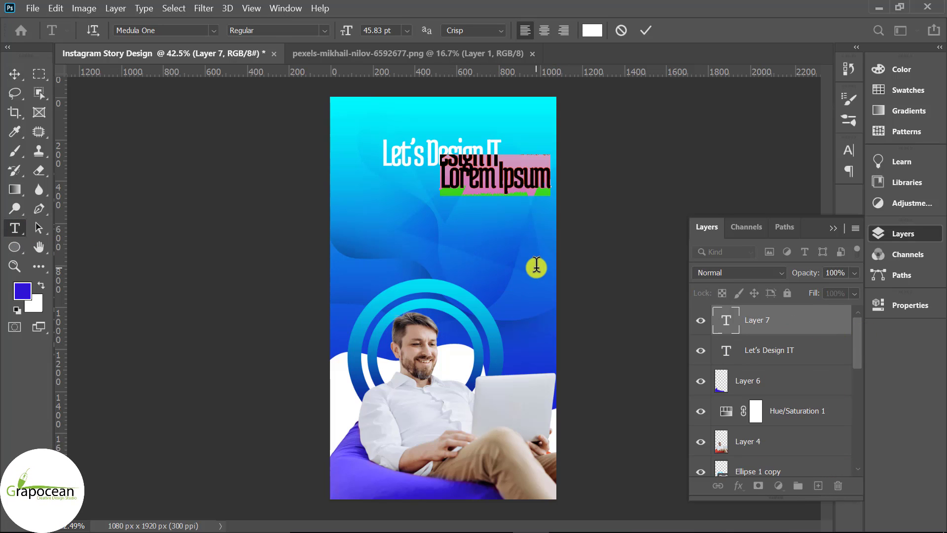
pyautogui.press('BackSpace')
pyautogui.write('Together')
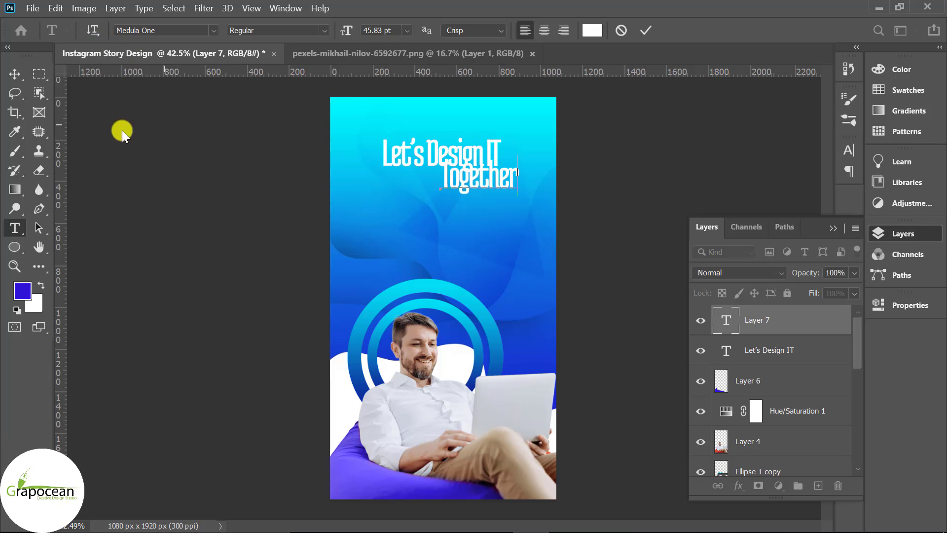
pyautogui.click(14, 74)
pyautogui.moveTo(489, 179); pyautogui.dragTo(483, 193)
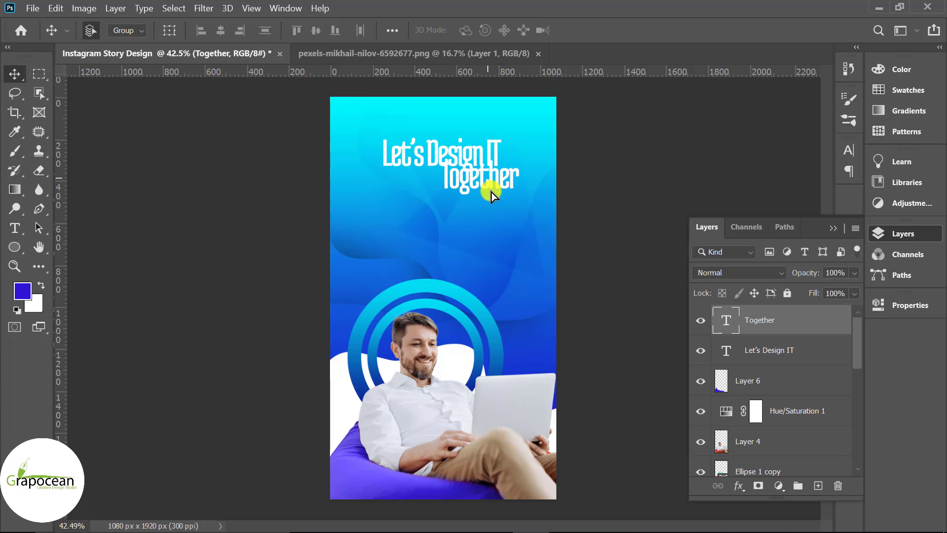
pyautogui.scroll(-3, 592, 237)
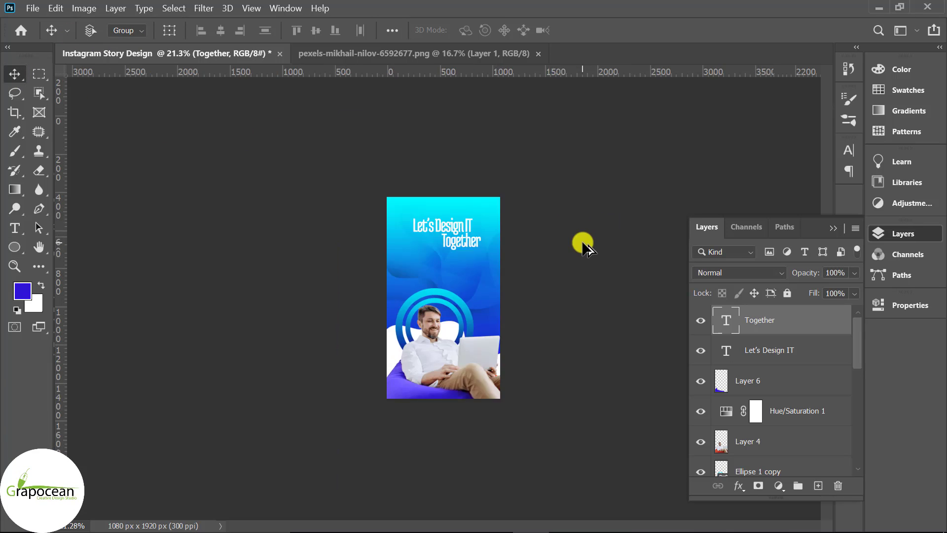
pyautogui.scroll(2, 542, 247)
pyautogui.scroll(3, 515, 253)
# Select the 'Together' text to change its font family.
pyautogui.click(15, 230)
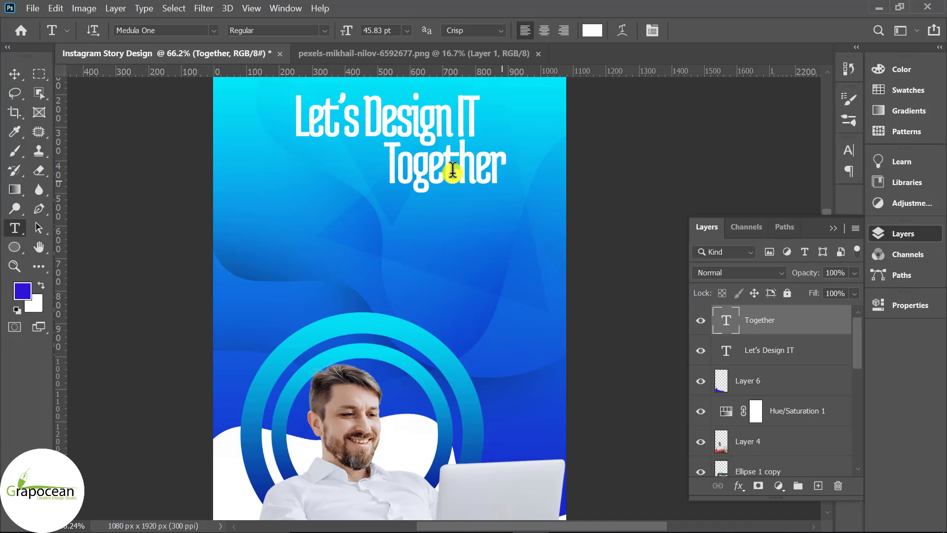
pyautogui.moveTo(391, 166); pyautogui.dragTo(600, 177)
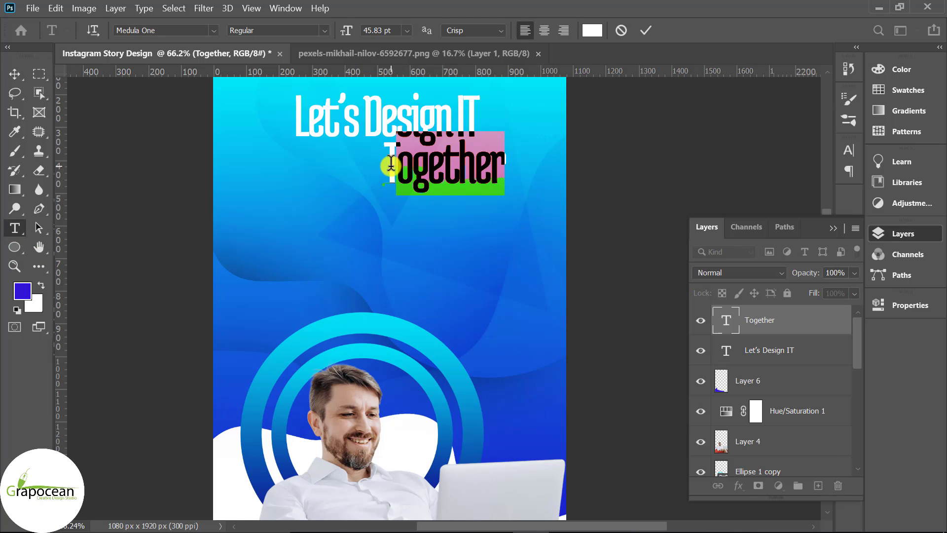
pyautogui.moveTo(387, 175); pyautogui.dragTo(592, 169)
pyautogui.click(213, 31)
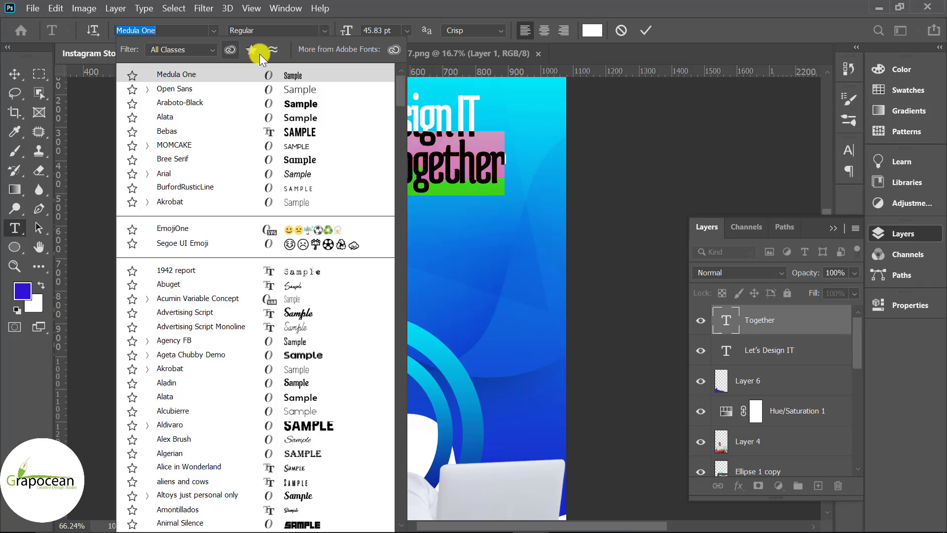
# Set 'Together' in Open Sans Extrabold and centre it under 'Let's Design IT'.
pyautogui.click(286, 88)
pyautogui.click(325, 31)
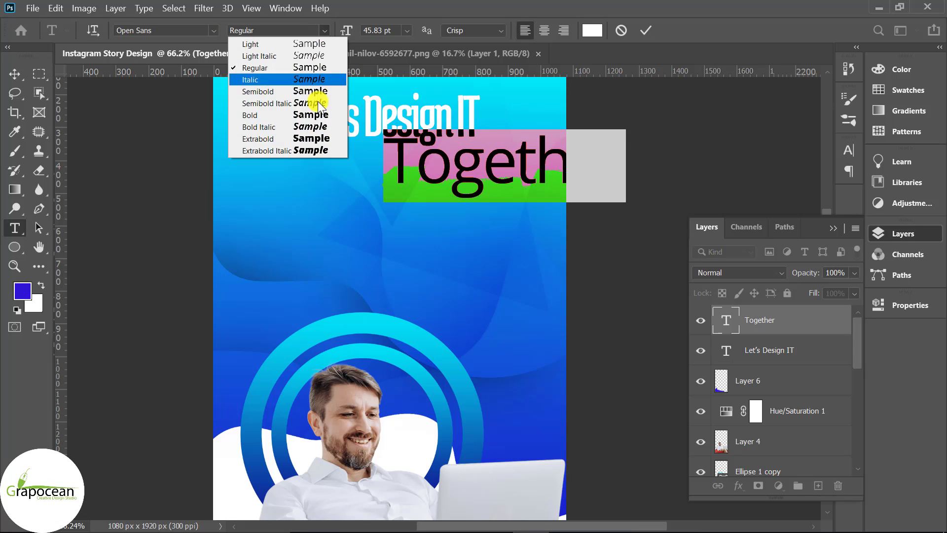
pyautogui.click(318, 136)
pyautogui.click(14, 74)
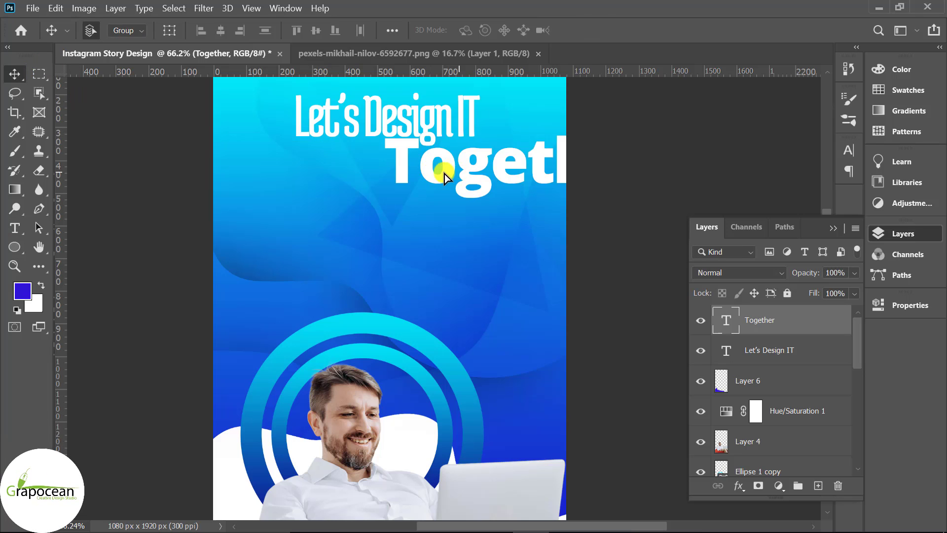
pyautogui.moveTo(445, 174); pyautogui.dragTo(315, 188)
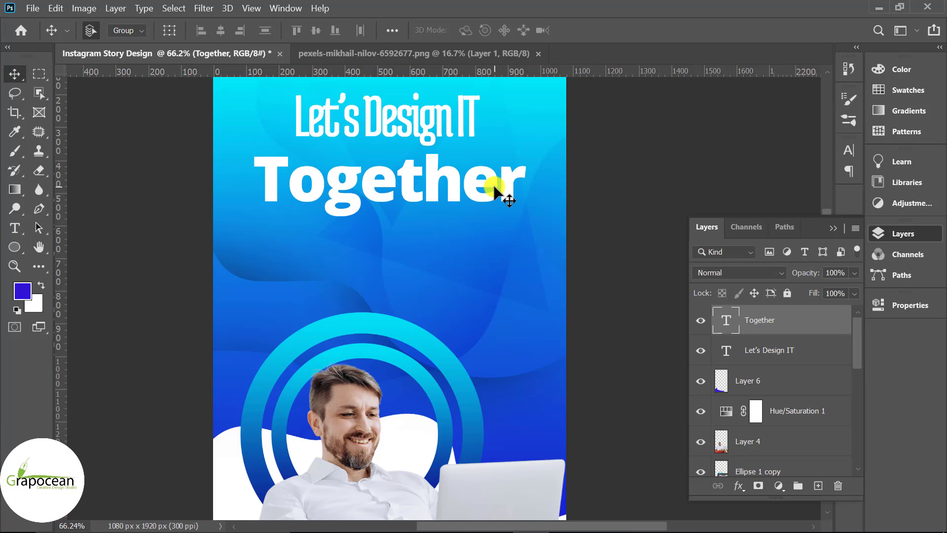
pyautogui.scroll(-3, 479, 221)
pyautogui.scroll(3, 505, 246)
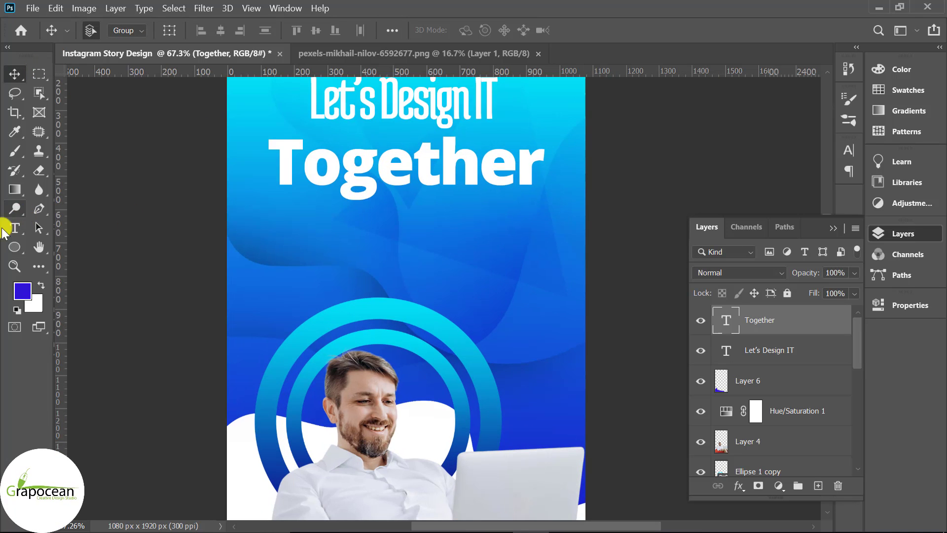
# Tighten the letter spacing of 'Together' by three steps.
pyautogui.click(31, 231)
pyautogui.moveTo(275, 158); pyautogui.dragTo(680, 201)
pyautogui.hotkey('alt', 'Left')
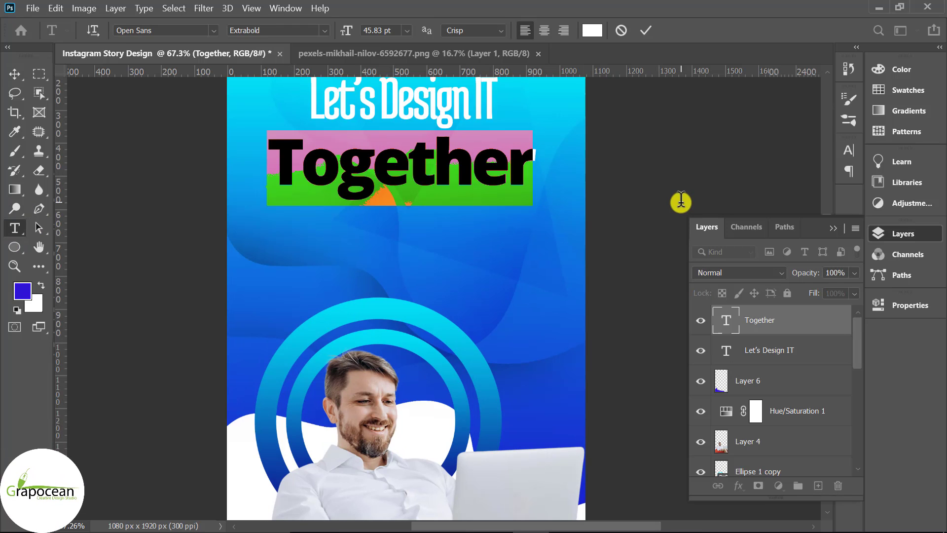
pyautogui.hotkey('alt', 'Left')
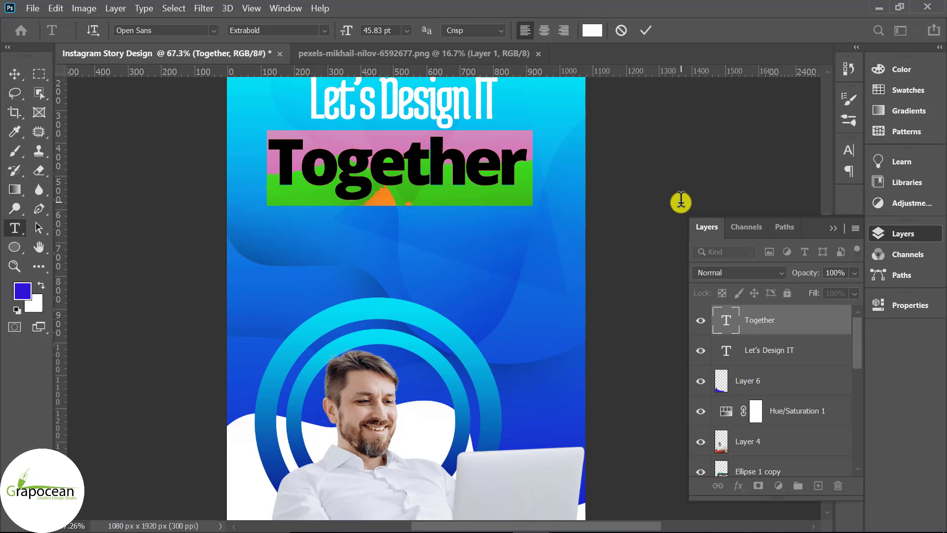
pyautogui.hotkey('alt', 'Left')
pyautogui.click(15, 74)
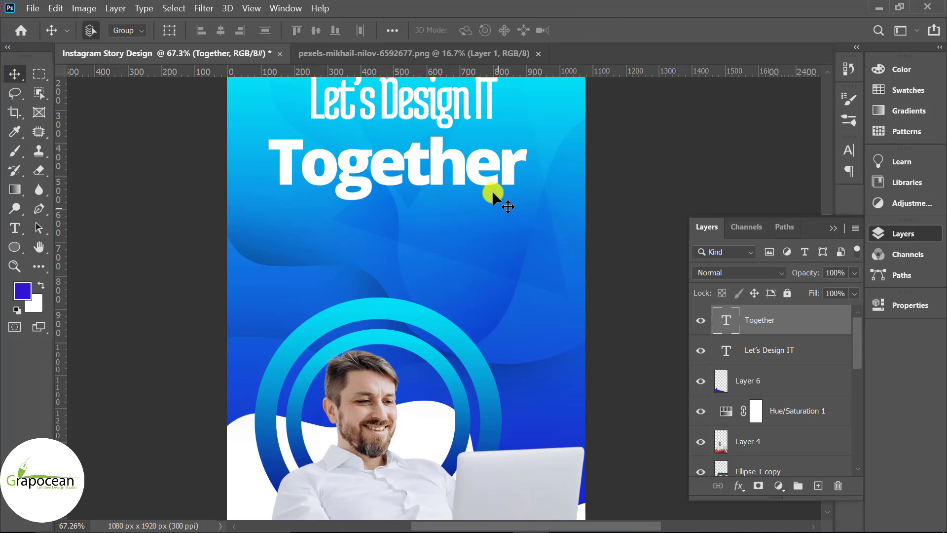
pyautogui.scroll(-3, 520, 240)
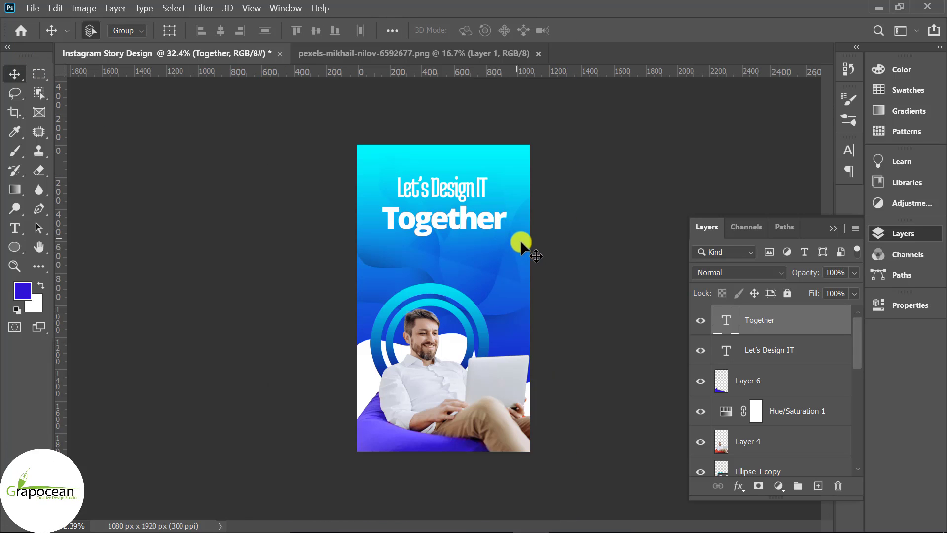
pyautogui.scroll(2, 532, 247)
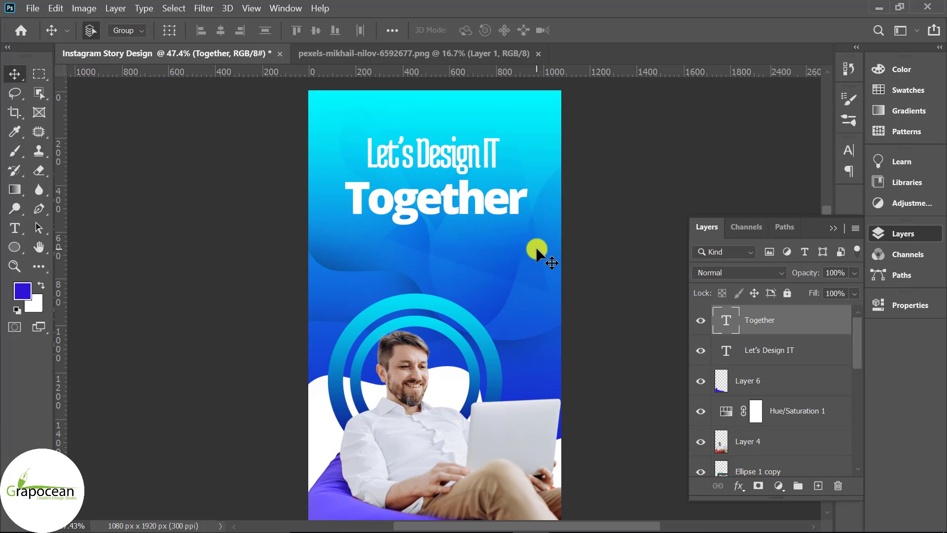
pyautogui.scroll(1, 536, 247)
pyautogui.scroll(3, 519, 219)
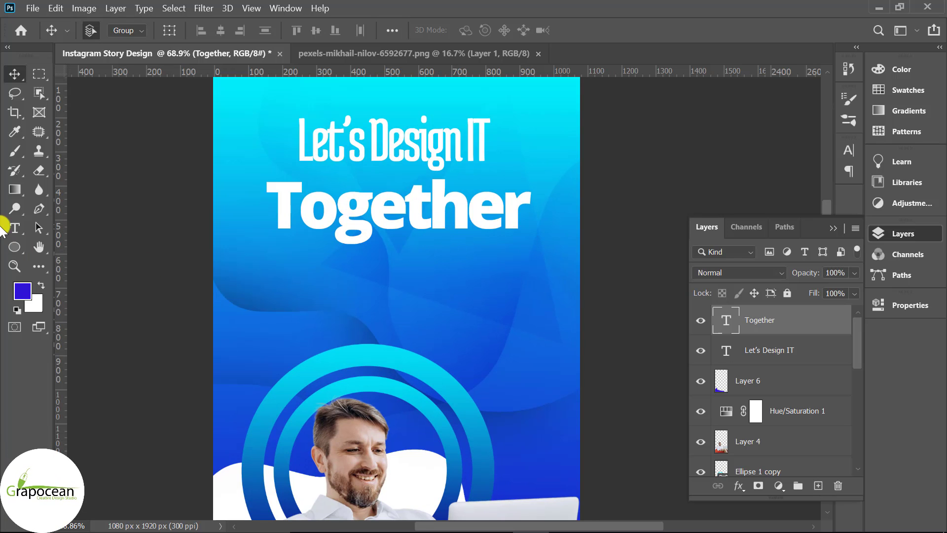
# Change 'Together' to lowercase 'together' and nudge it slightly right.
pyautogui.click(15, 236)
pyautogui.click(302, 223)
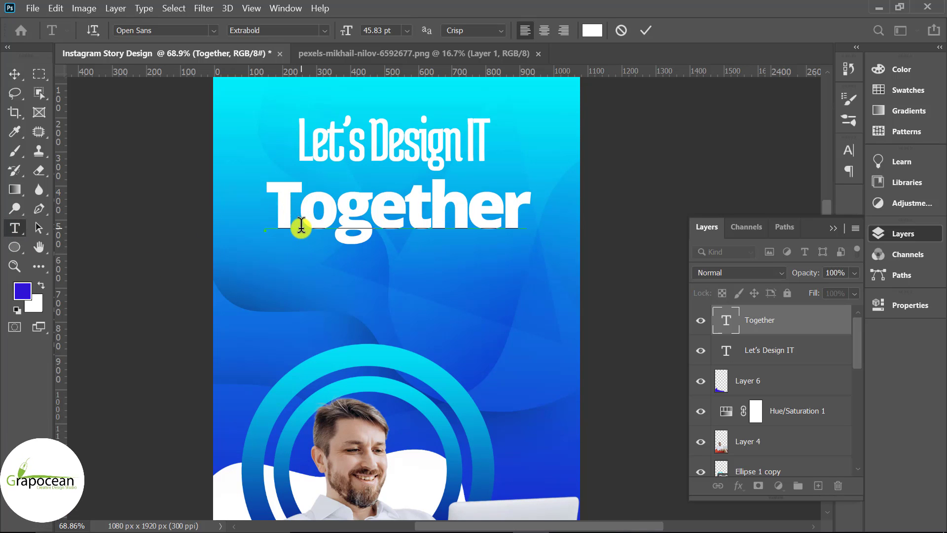
pyautogui.press('BackSpace')
pyautogui.write('t')
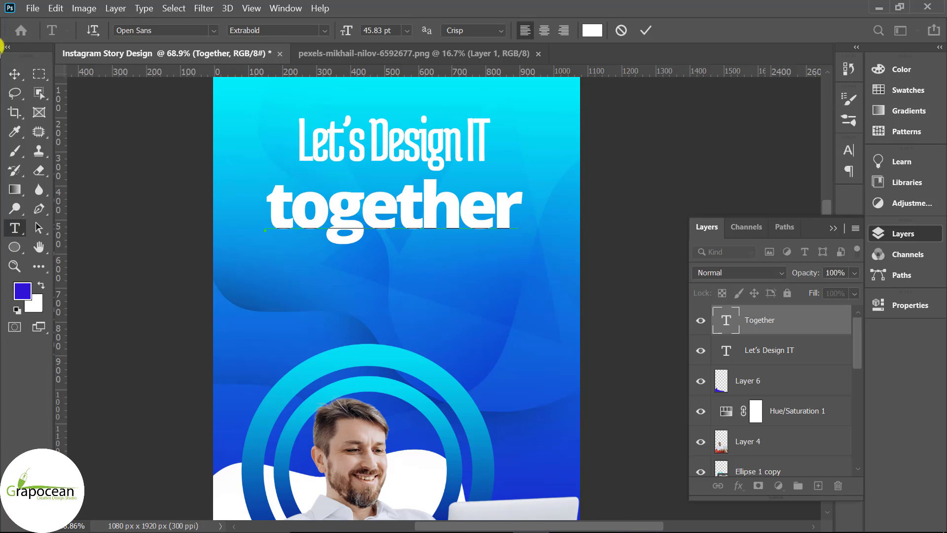
pyautogui.click(14, 74)
pyautogui.moveTo(483, 208); pyautogui.dragTo(484, 208)
pyautogui.scroll(-5, 490, 273)
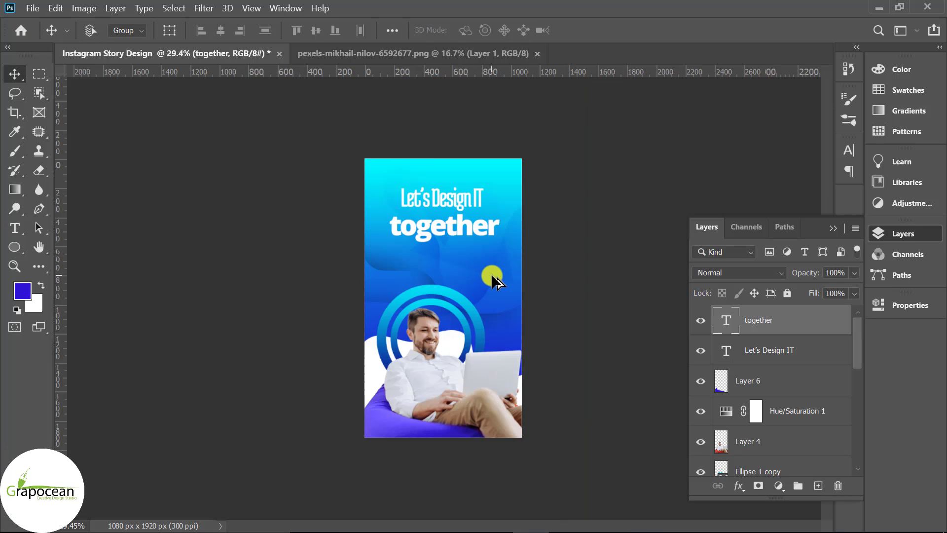
pyautogui.scroll(3, 480, 188)
pyautogui.scroll(2, 481, 188)
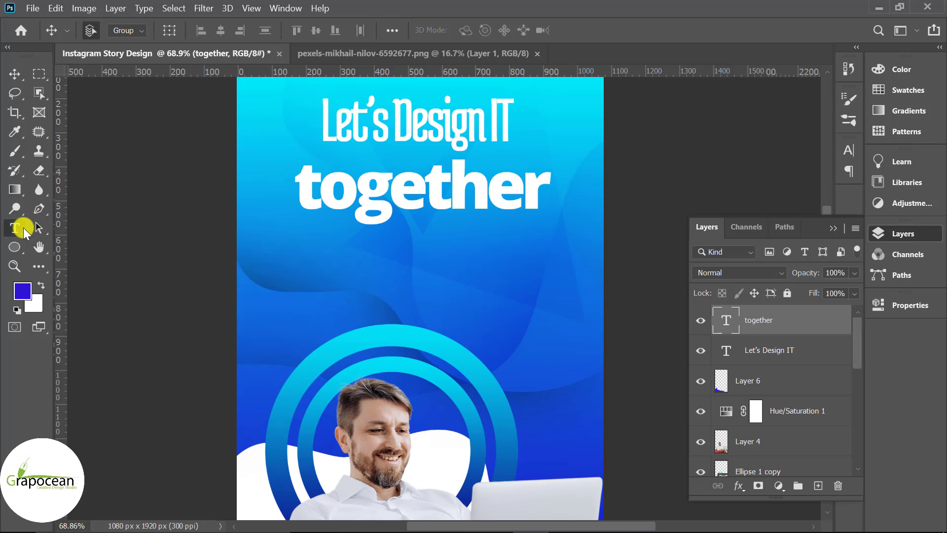
# Set 'together' in Araboto-Black, widen its letter spacing, and shift it right and up.
pyautogui.click(15, 228)
pyautogui.doubleClick(311, 193)
pyautogui.click(214, 28)
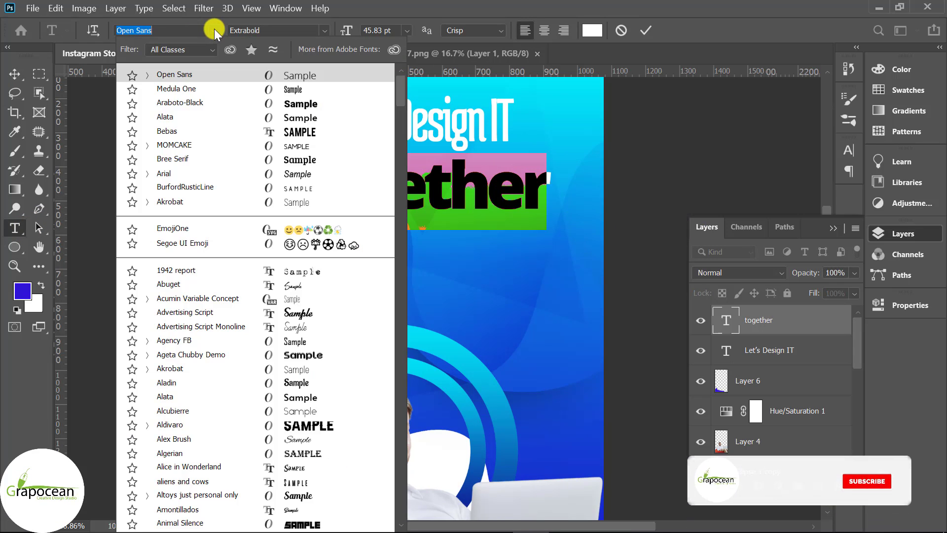
pyautogui.click(312, 102)
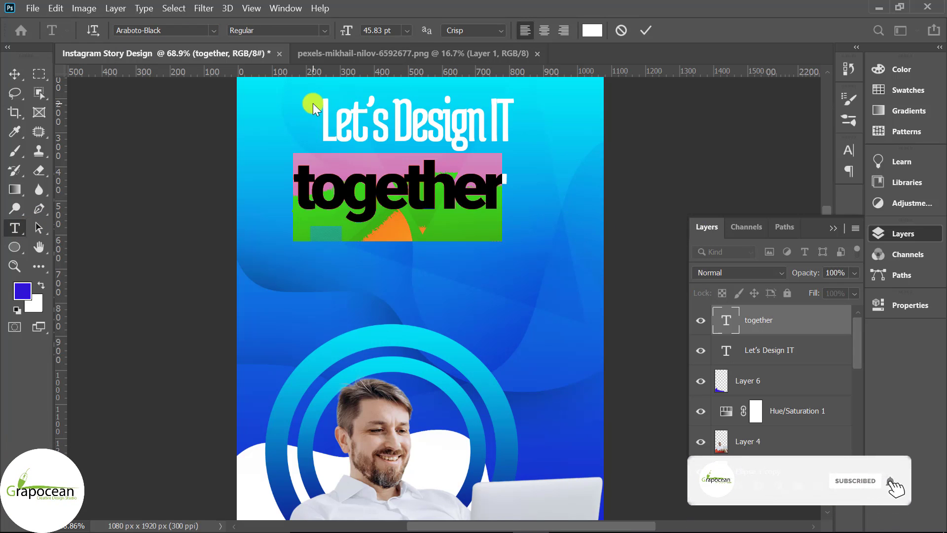
pyautogui.hotkey('alt', 'Right')
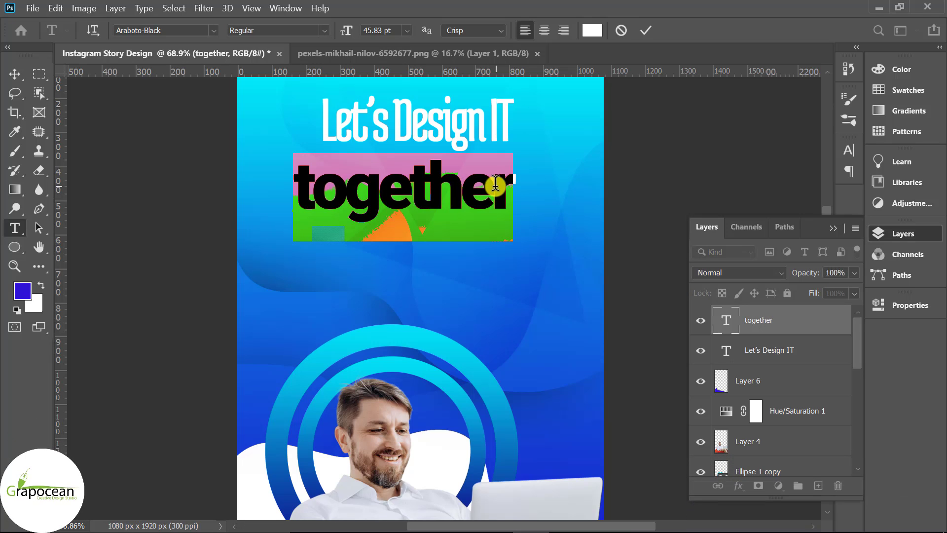
pyautogui.hotkey('alt', 'Right')
pyautogui.hotkey('alt', 'Left')
pyautogui.click(14, 74)
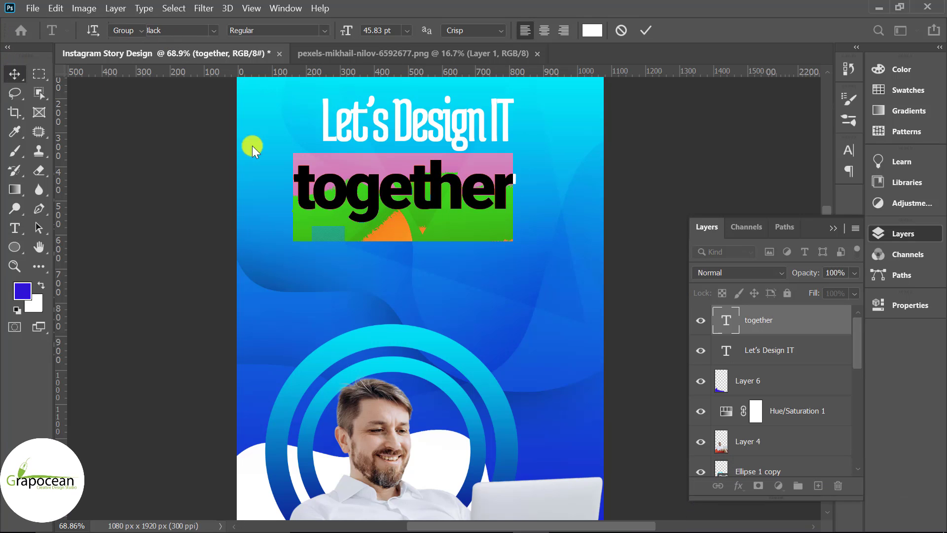
pyautogui.moveTo(491, 202); pyautogui.dragTo(504, 197)
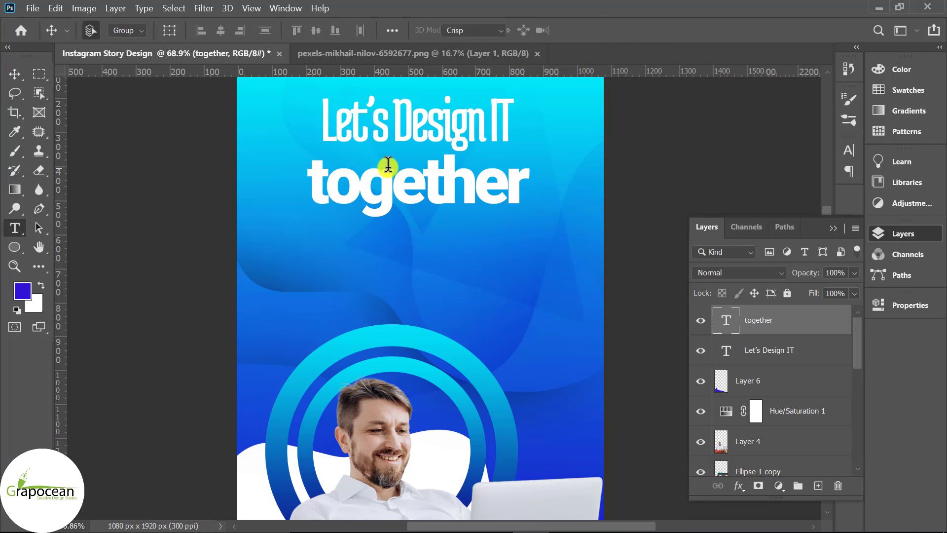
# Widen the letter spacing of 'together' by two more steps.
pyautogui.moveTo(313, 180); pyautogui.dragTo(728, 231)
pyautogui.hotkey('alt', 'Right')
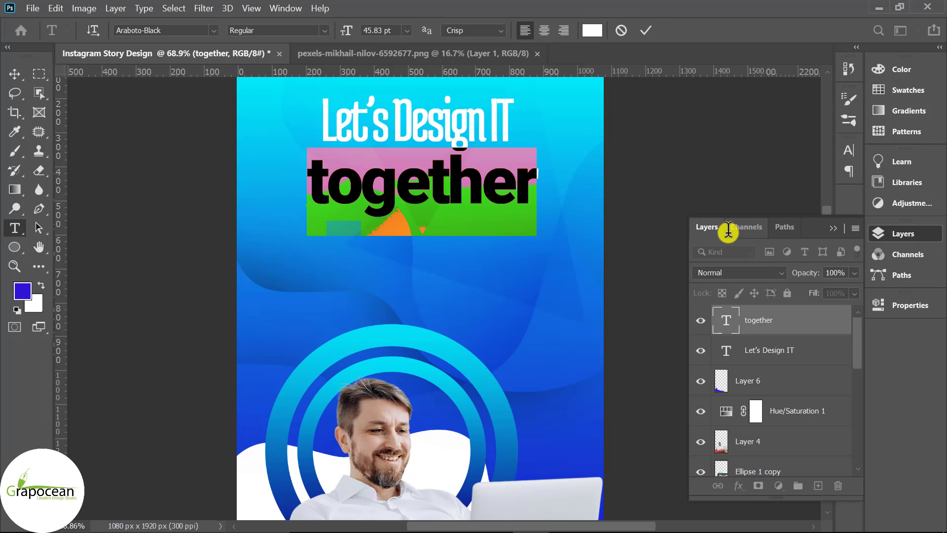
pyautogui.hotkey('alt', 'Right')
pyautogui.hotkey('alt', 'Right')
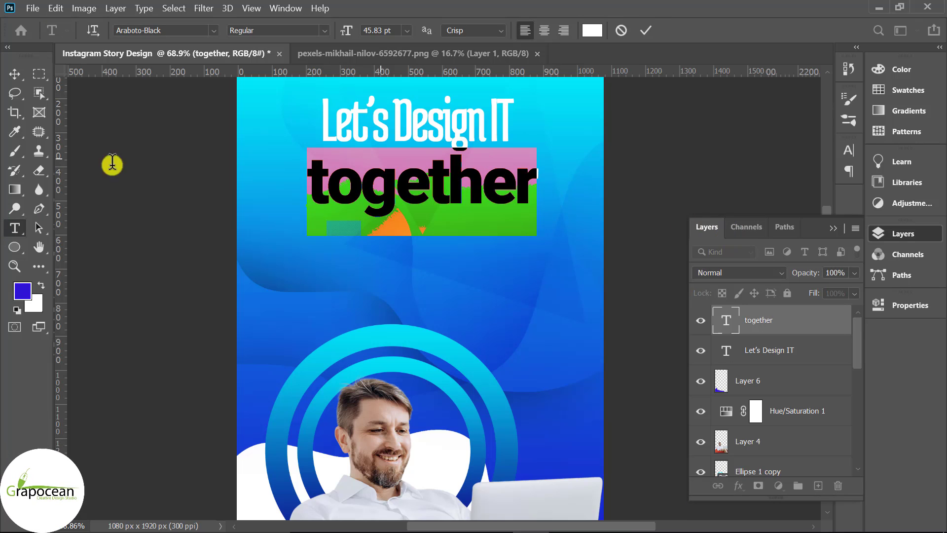
pyautogui.click(15, 74)
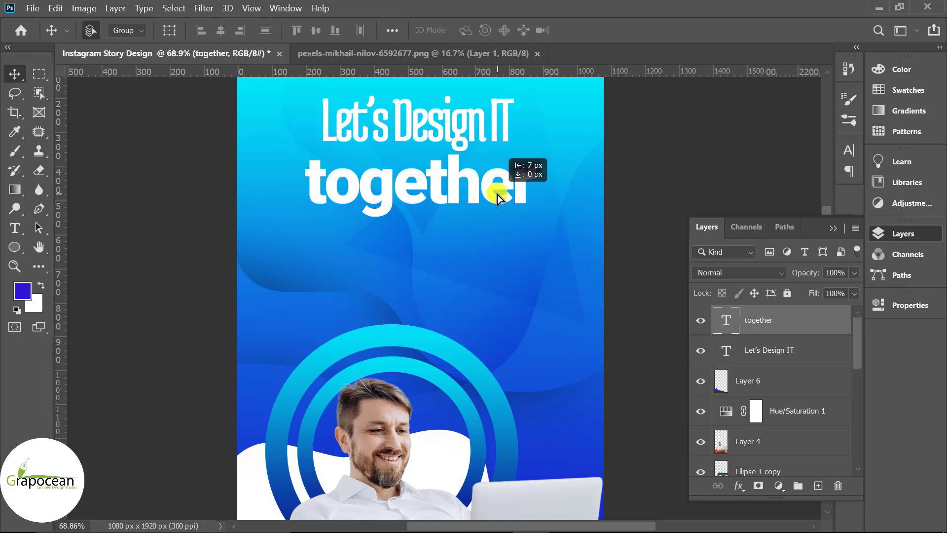
pyautogui.scroll(-3, 522, 262)
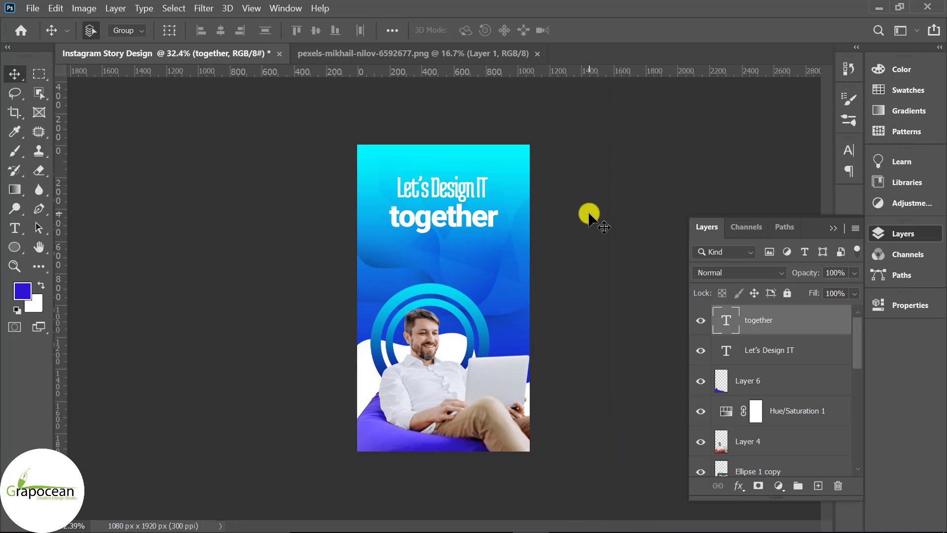
pyautogui.scroll(2, 547, 266)
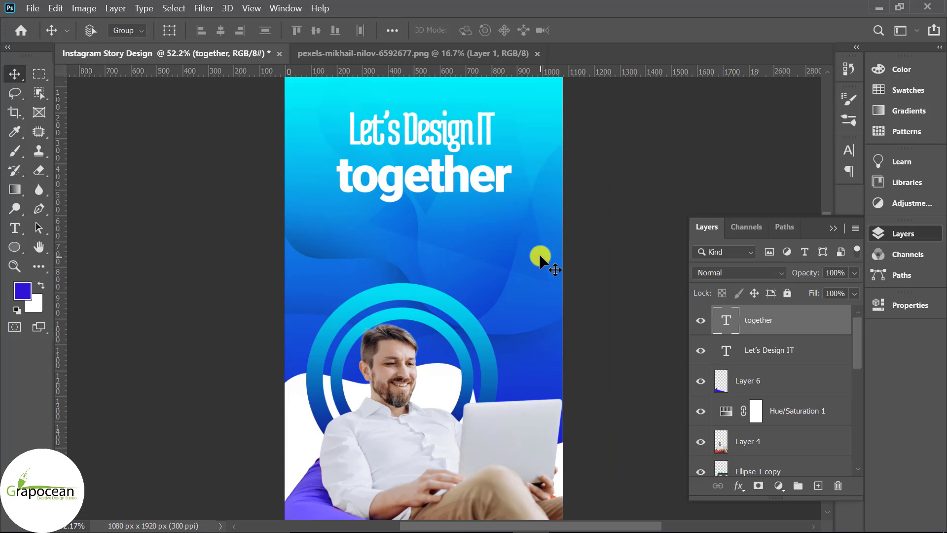
# Check the font style of 'together', show the guides, and select the 'Let's Design IT' layer.
pyautogui.press('t')
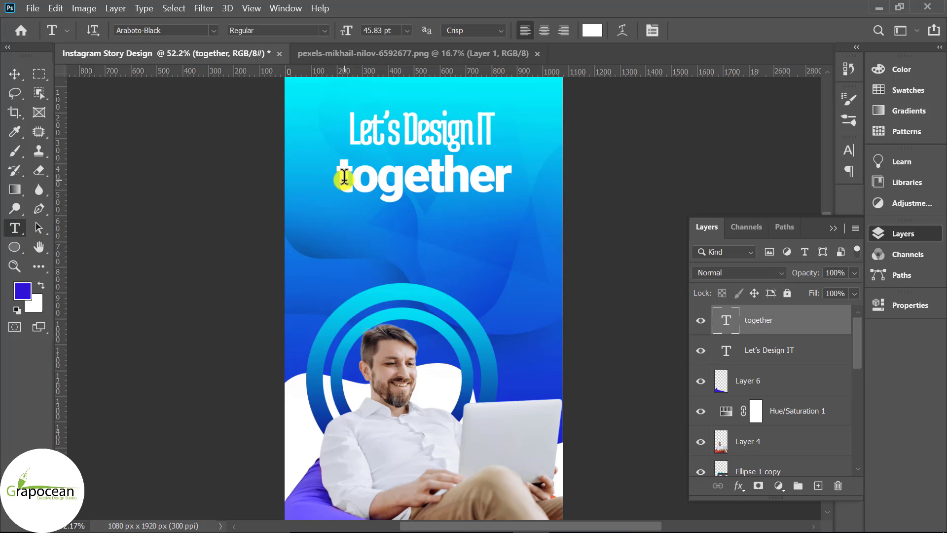
pyautogui.moveTo(351, 180); pyautogui.dragTo(508, 180)
pyautogui.moveTo(340, 173); pyautogui.dragTo(334, 174)
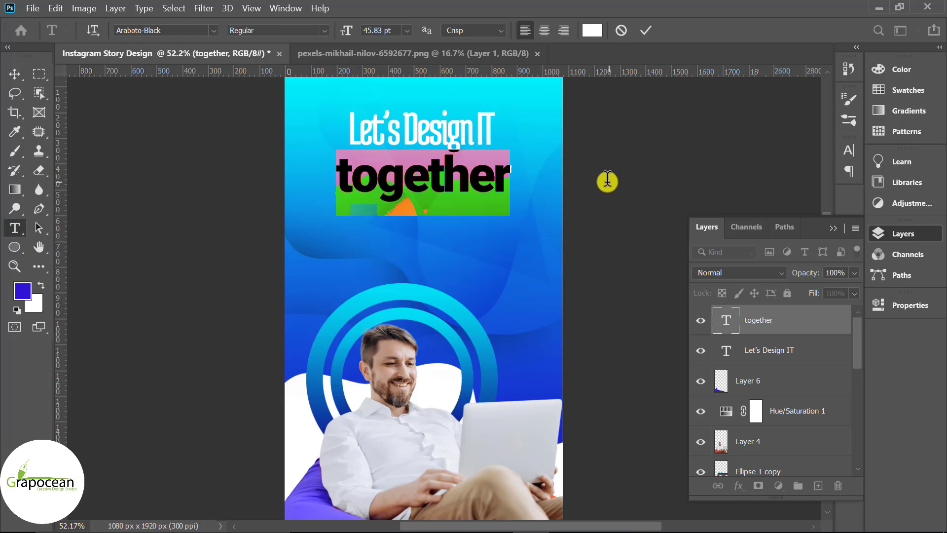
pyautogui.click(321, 30)
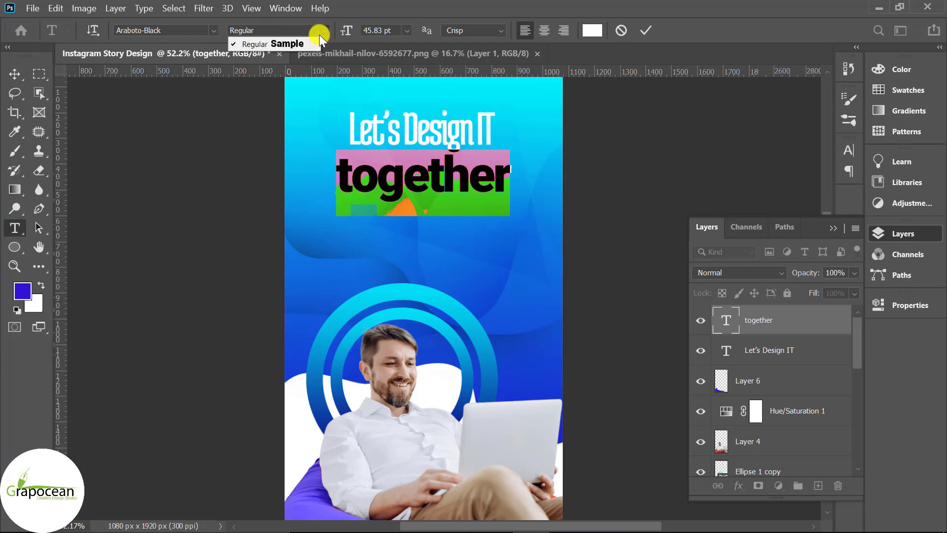
pyautogui.click(15, 73)
pyautogui.scroll(-3, 493, 236)
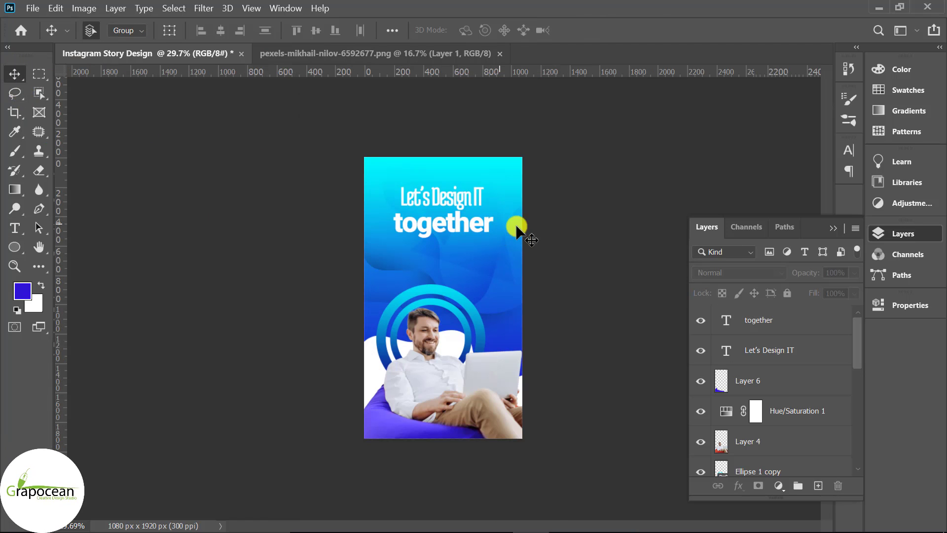
pyautogui.hotkey('ctrl', ';')
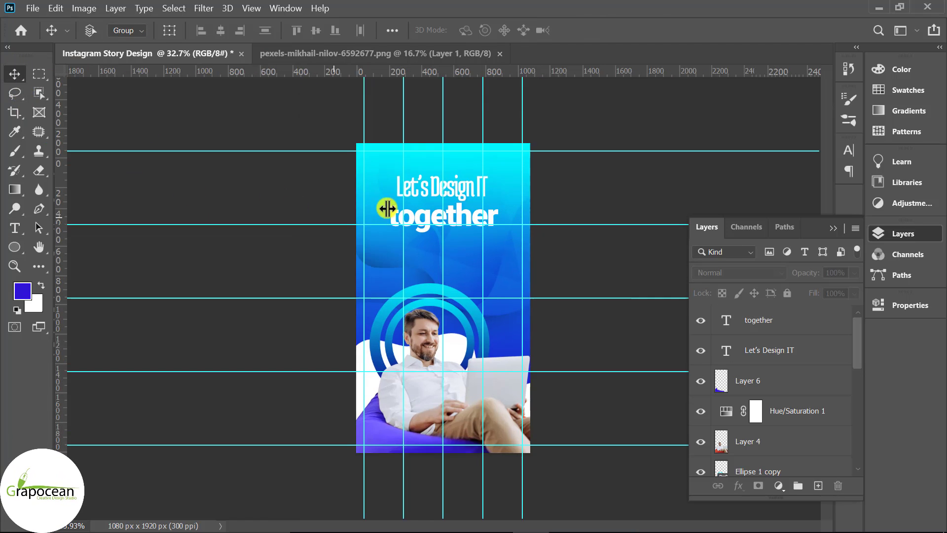
pyautogui.scroll(5, 469, 192)
pyautogui.click(428, 197)
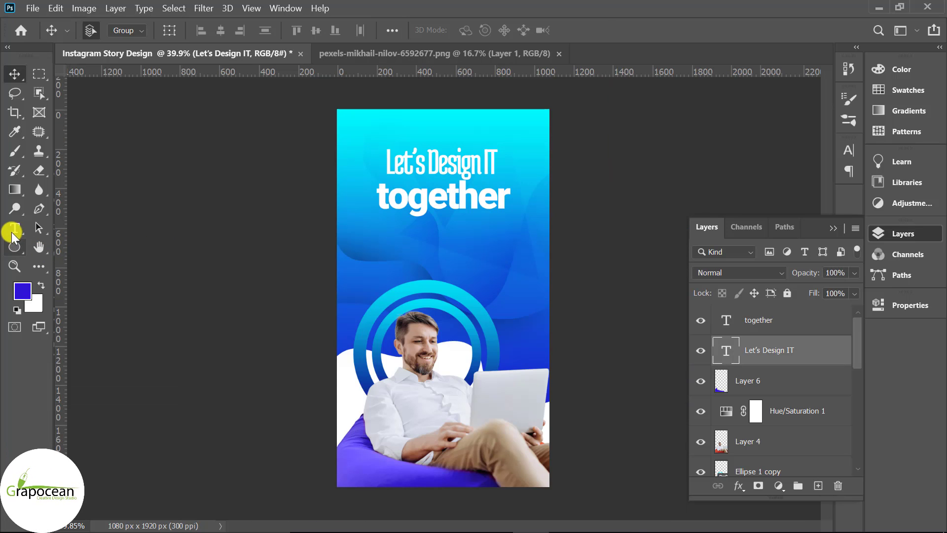
pyautogui.click(13, 230)
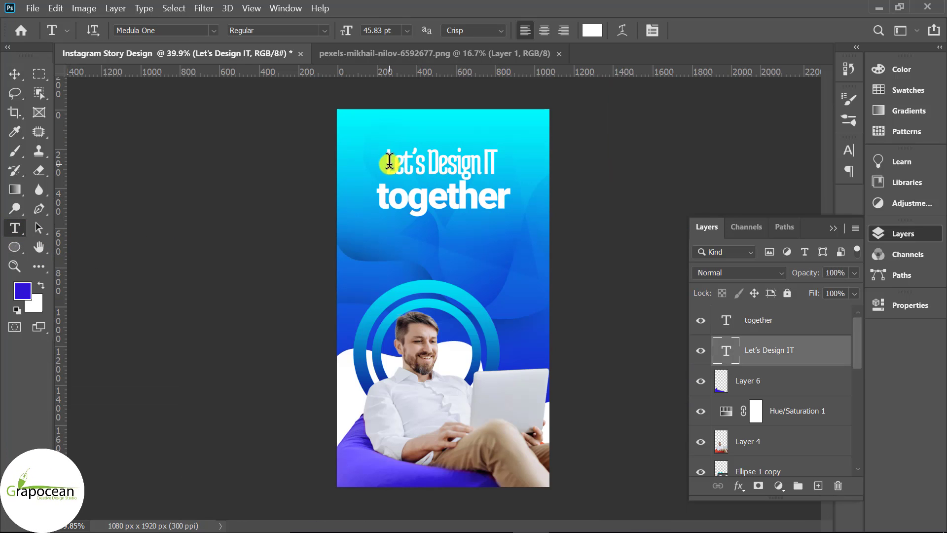
# Set the 'Let's Design IT' line in Open Sans at 22.83 pt.
pyautogui.click(390, 161)
pyautogui.hotkey('ctrl', 'a')
pyautogui.click(213, 30)
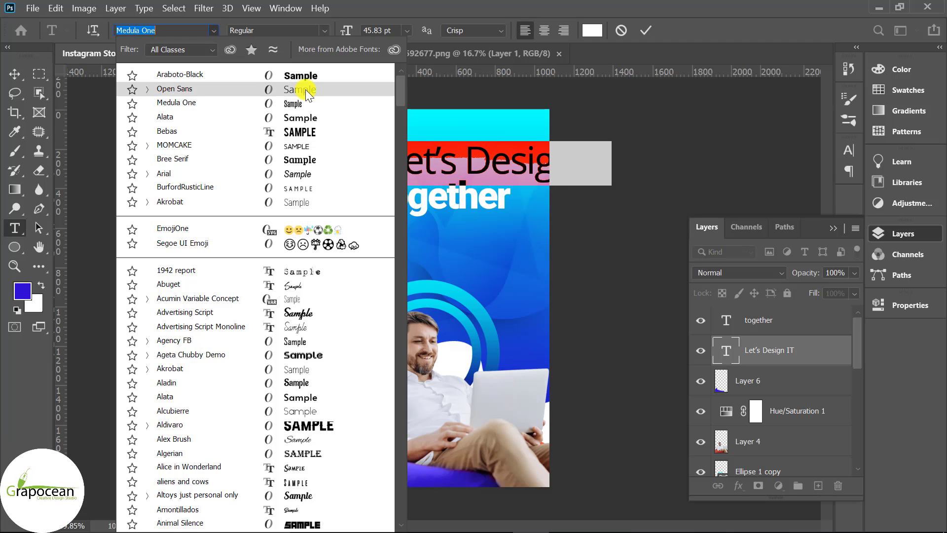
pyautogui.click(305, 90)
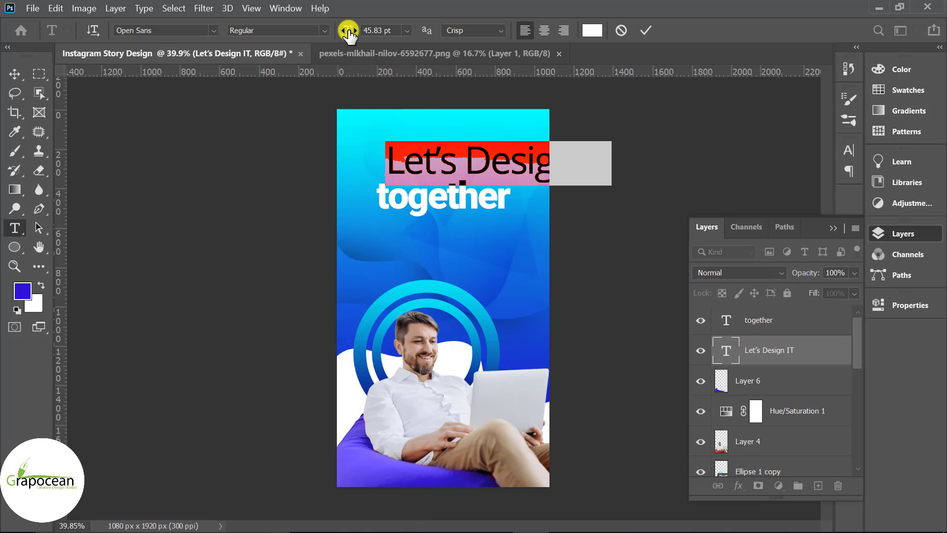
pyautogui.moveTo(349, 33); pyautogui.dragTo(330, 38)
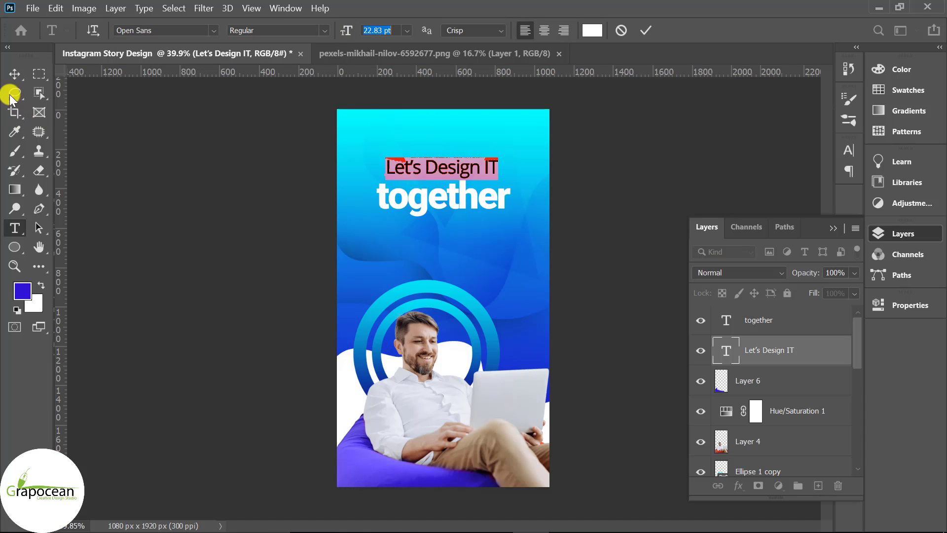
pyautogui.hotkey('ctrl', 'Return')
pyautogui.press('v')
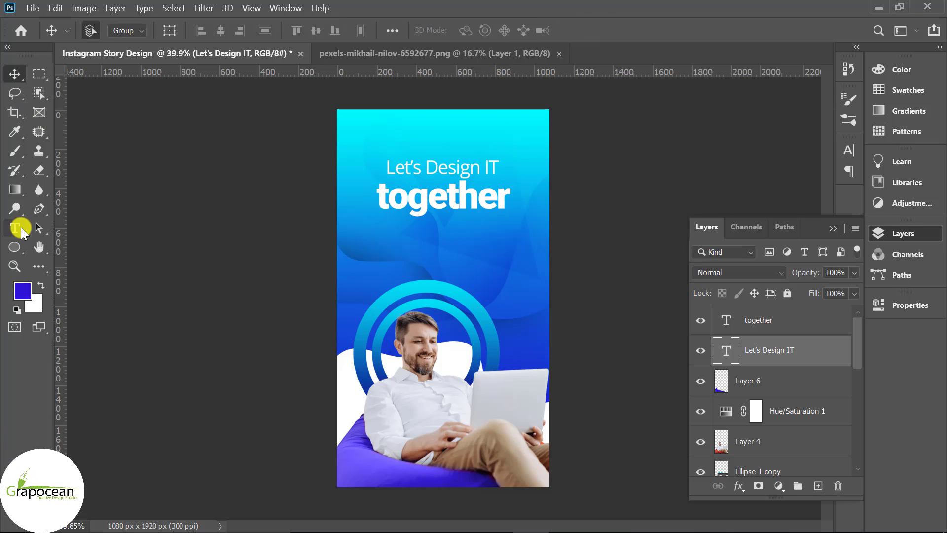
# Retype 'IT' as lowercase so the headline reads 'Let's Design it'.
pyautogui.click(486, 166)
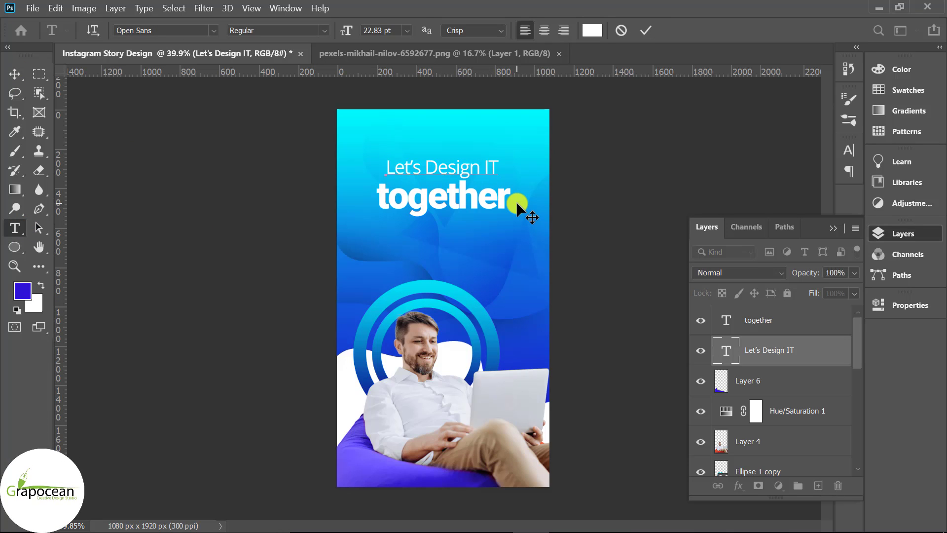
pyautogui.press('BackSpace')
pyautogui.press('BackSpace')
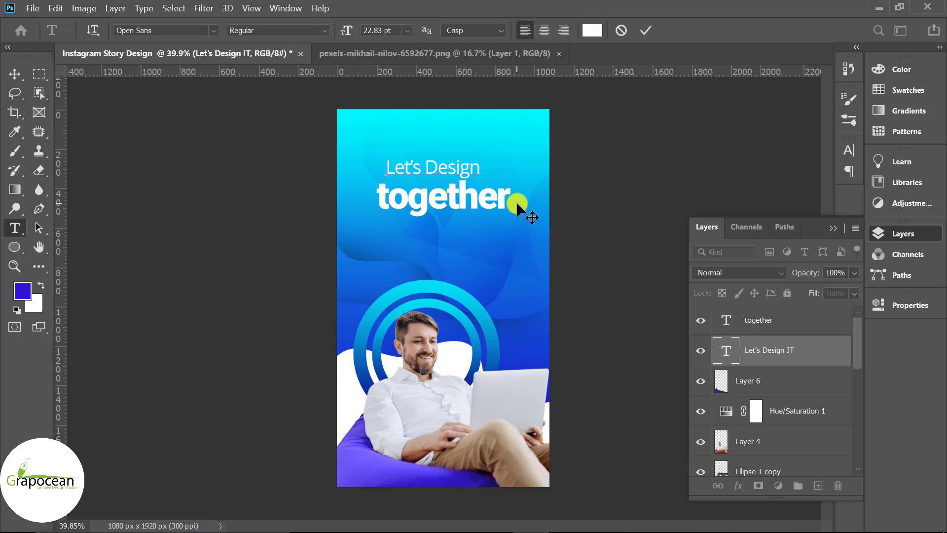
pyautogui.write(' it')
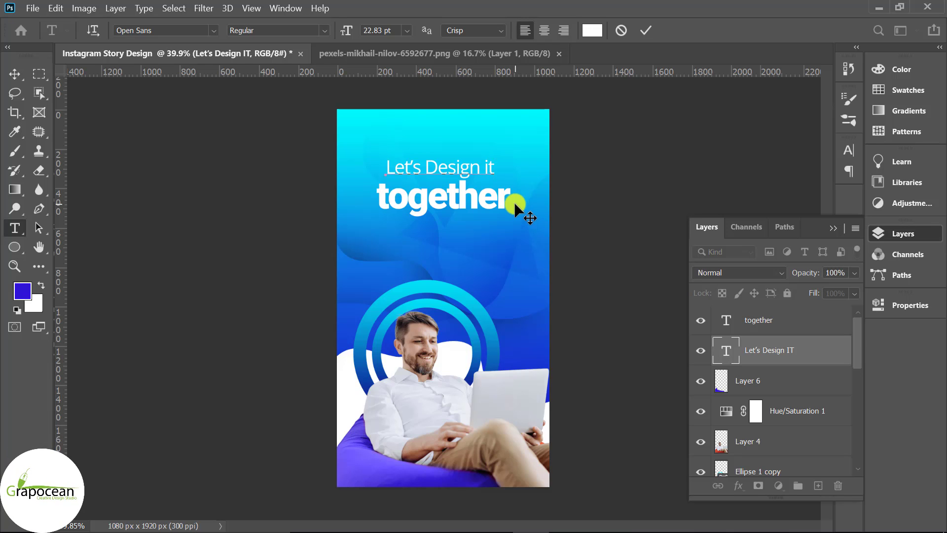
pyautogui.hotkey('ctrl', 'Return')
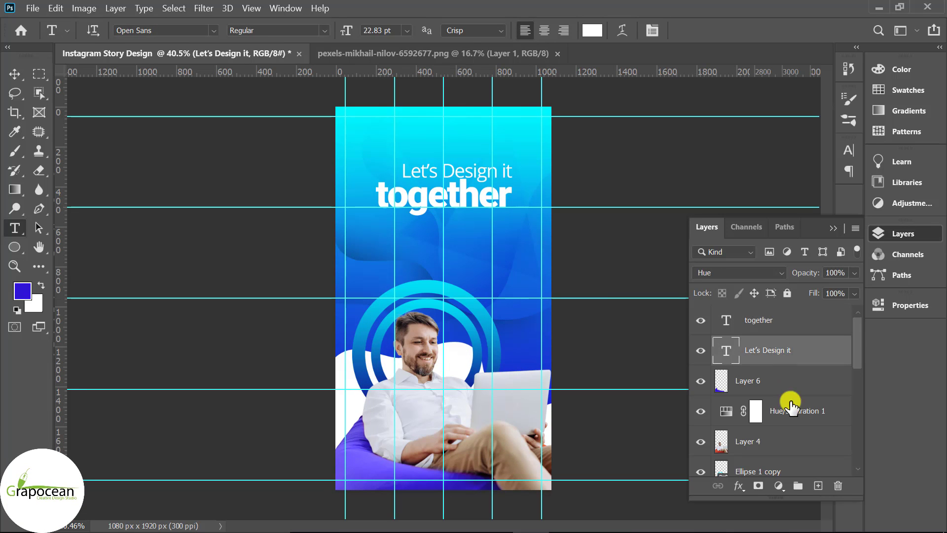
pyautogui.click(789, 388)
# Create a paragraph text box of placeholder text below the headline at 8.83 pt.
pyautogui.click(818, 485)
pyautogui.moveTo(346, 227); pyautogui.dragTo(541, 271)
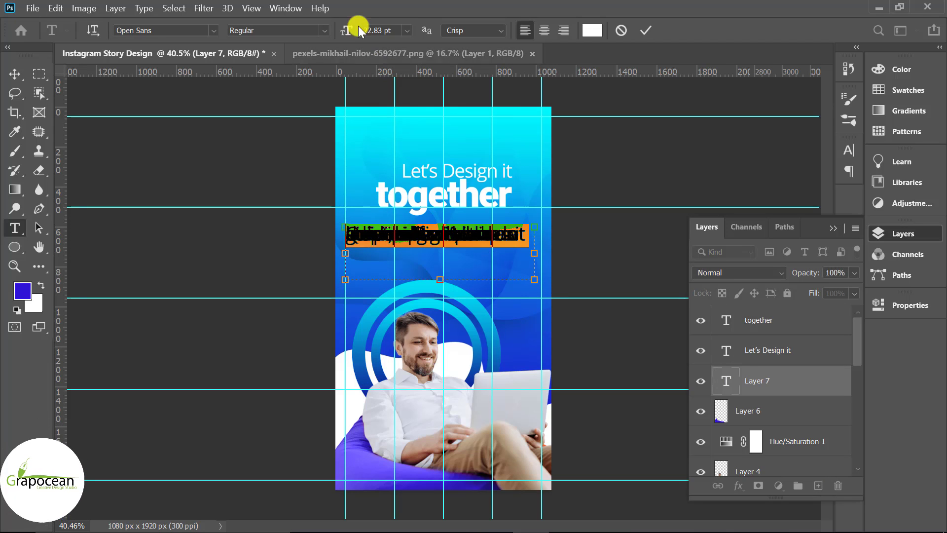
pyautogui.moveTo(349, 28)
pyautogui.mouseDown()
pyautogui.moveTo(398, 27)
pyautogui.moveTo(349, 30)
pyautogui.mouseUp()
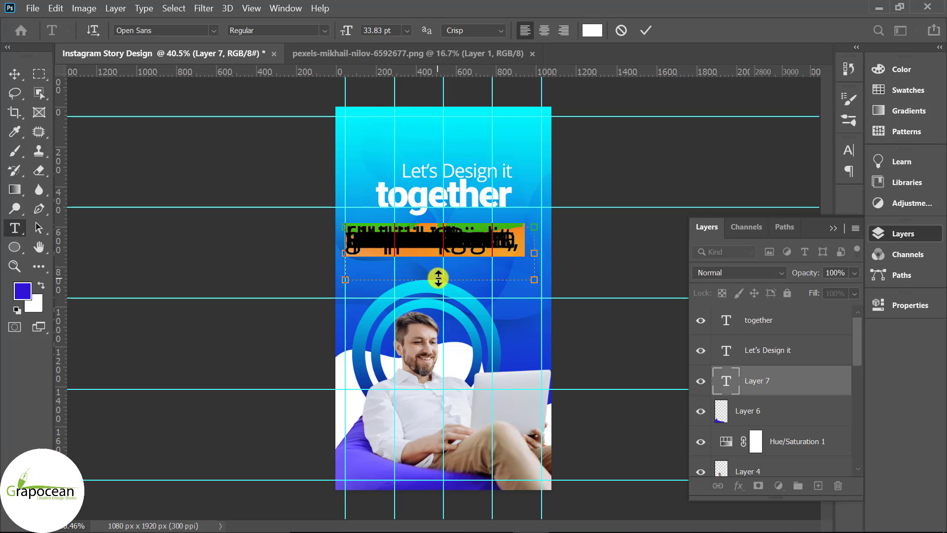
pyautogui.moveTo(439, 278); pyautogui.dragTo(439, 401)
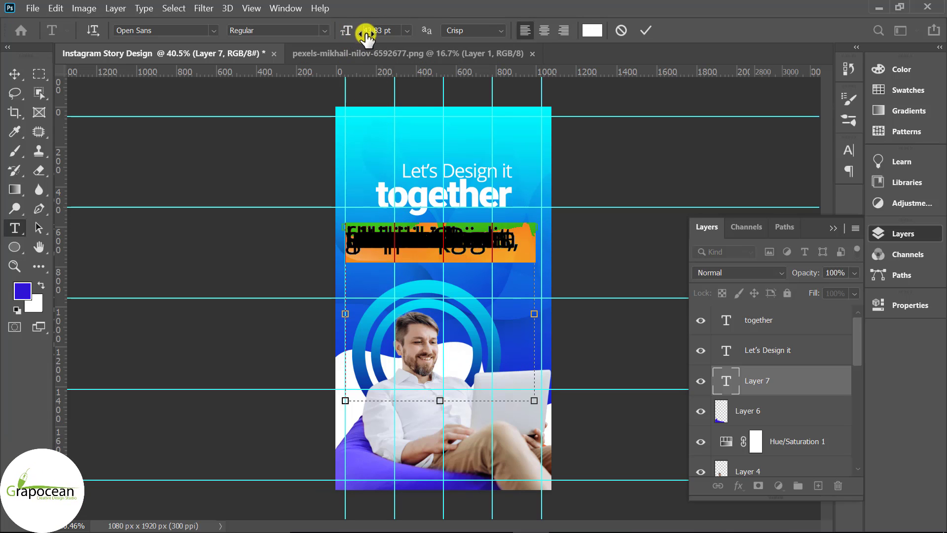
pyautogui.moveTo(347, 30); pyautogui.dragTo(332, 32)
# Widen the body text's tracking and leading, and delete the sentences after 'magna aliqua.'.
pyautogui.click(848, 150)
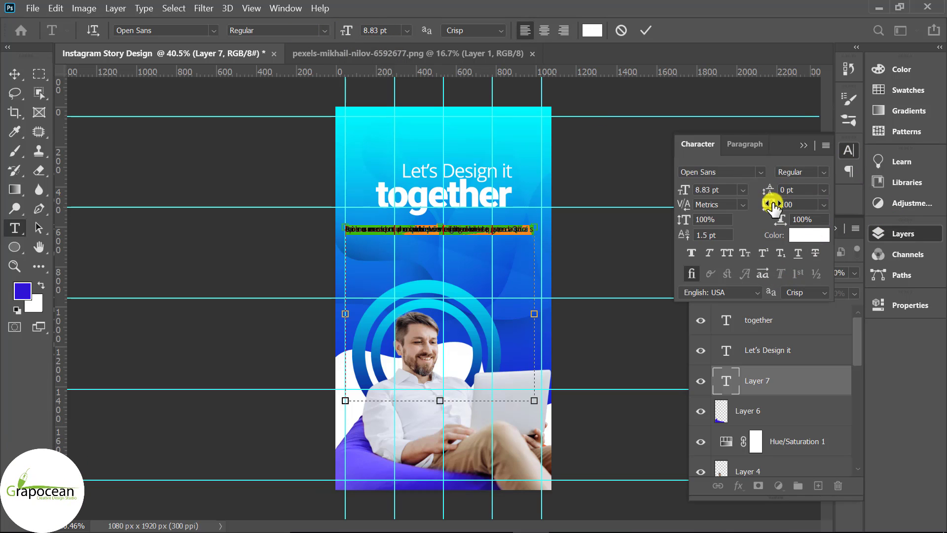
pyautogui.moveTo(777, 206); pyautogui.dragTo(772, 209)
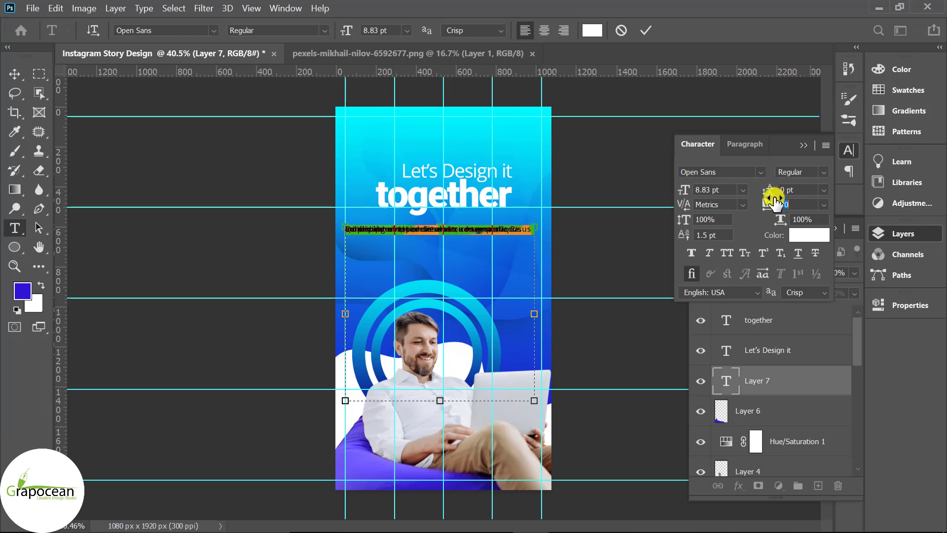
pyautogui.press('Return')
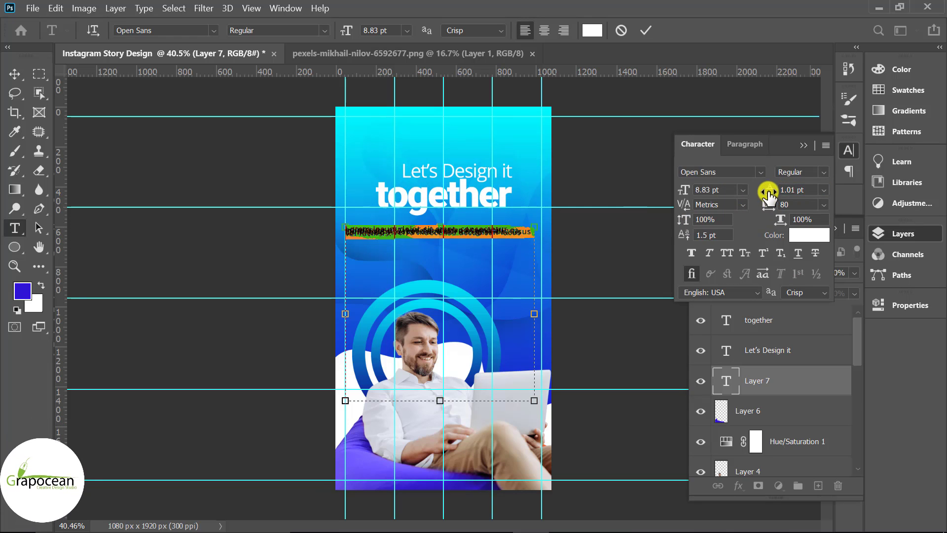
pyautogui.moveTo(770, 191); pyautogui.dragTo(775, 196)
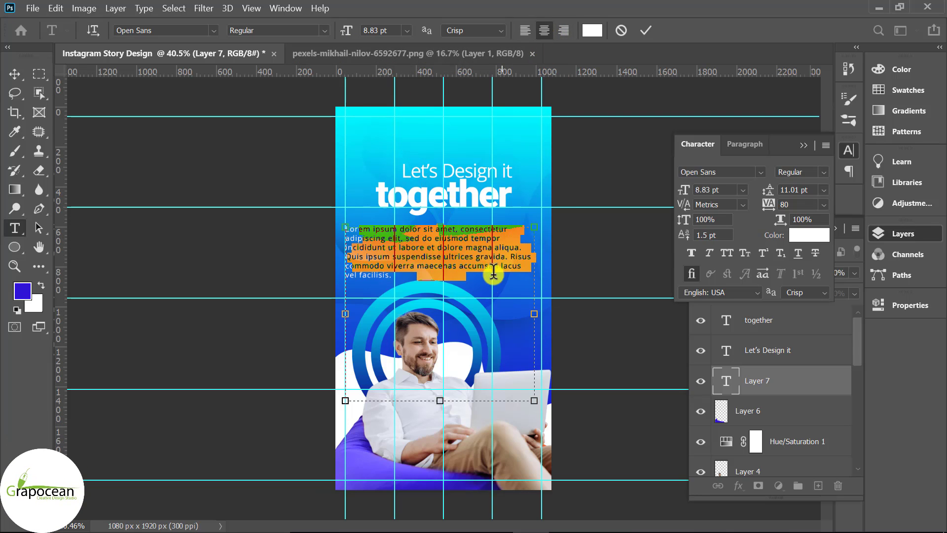
pyautogui.moveTo(467, 247); pyautogui.dragTo(520, 285)
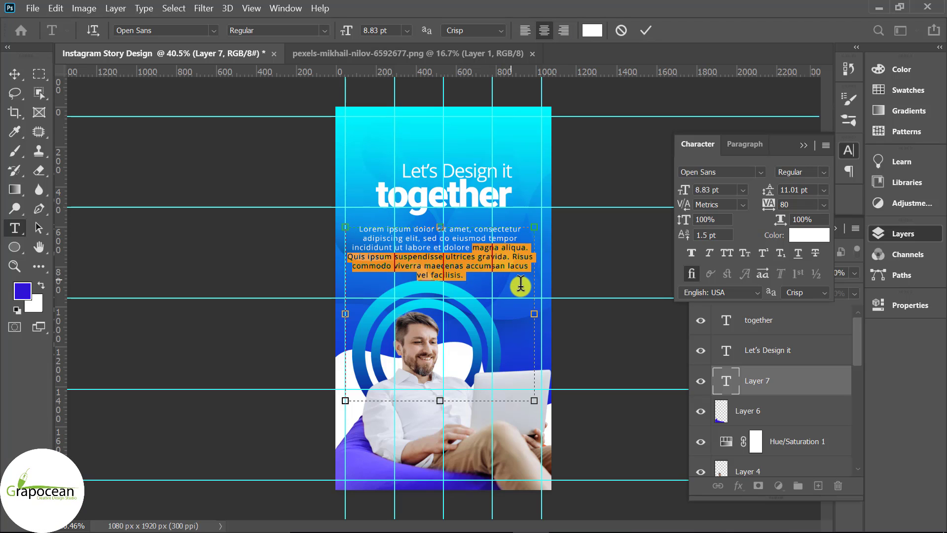
pyautogui.press('BackSpace')
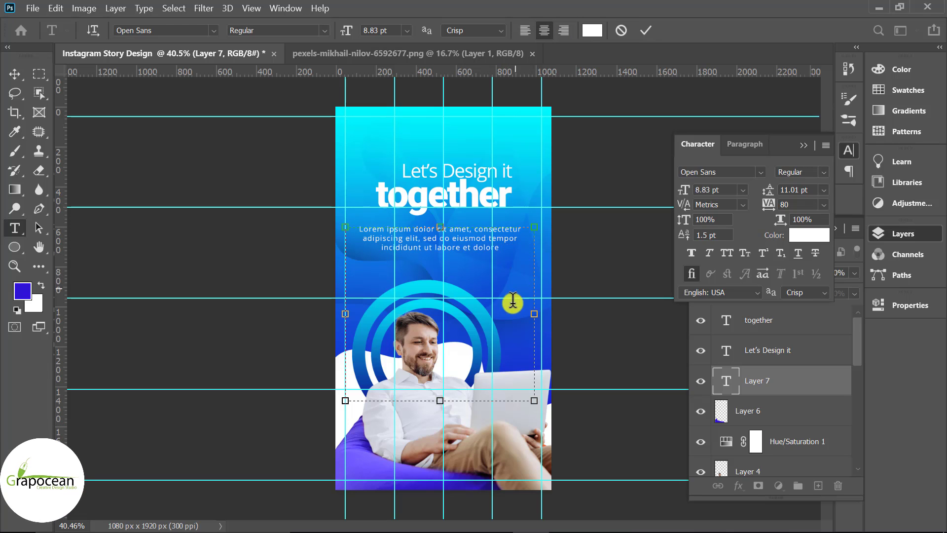
pyautogui.scroll(3, 498, 274)
# Trim the lorem ipsum paragraph down to three lines ending 'amet,'.
pyautogui.moveTo(532, 227); pyautogui.dragTo(228, 184)
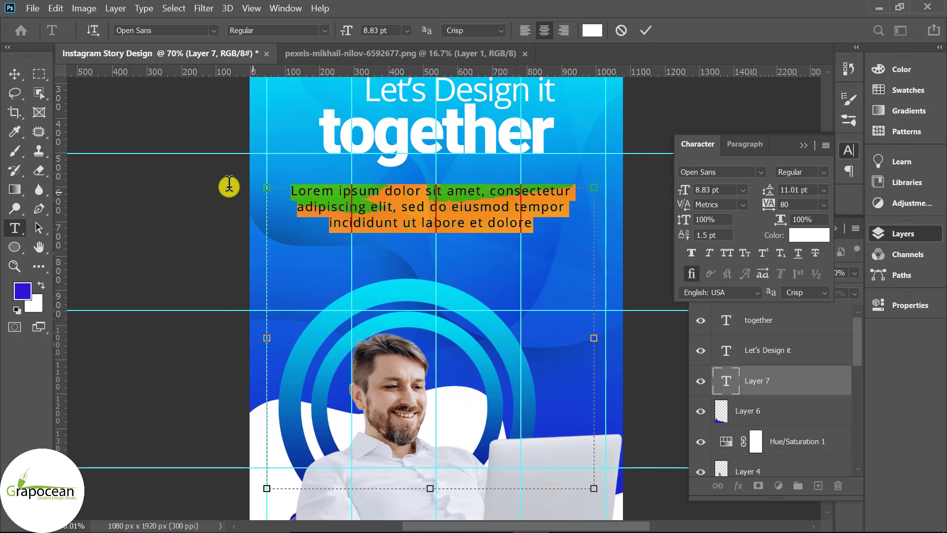
pyautogui.moveTo(768, 191)
pyautogui.mouseDown()
pyautogui.moveTo(777, 213)
pyautogui.moveTo(765, 205)
pyautogui.mouseUp()
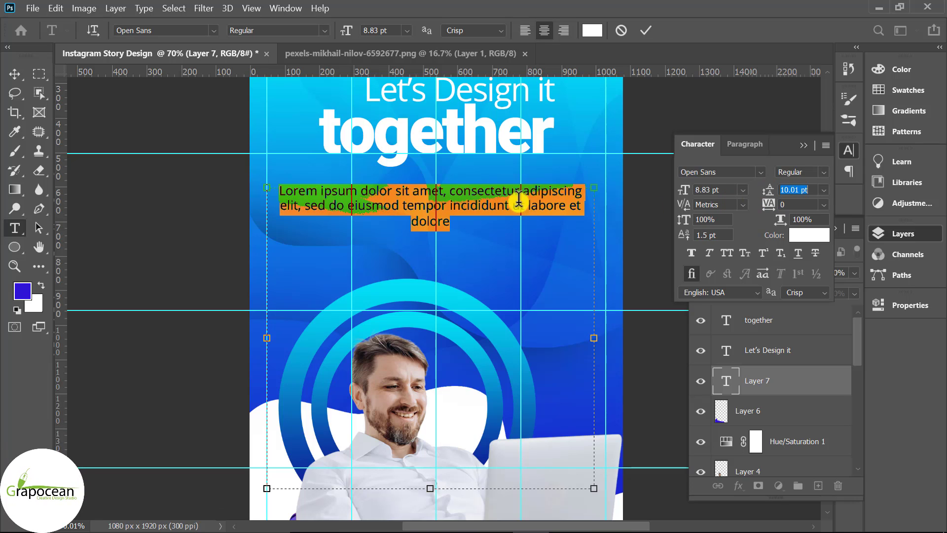
pyautogui.press('Escape')
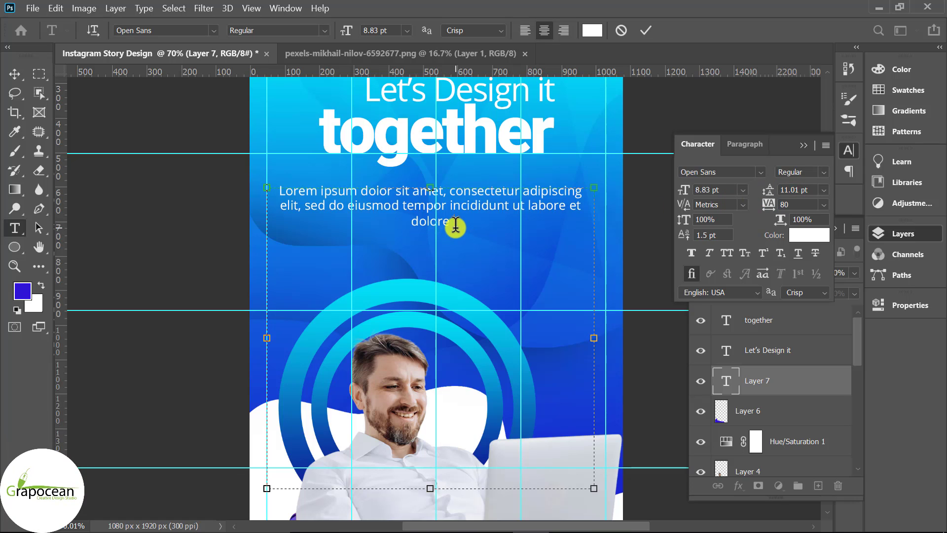
pyautogui.moveTo(454, 224); pyautogui.dragTo(225, 186)
pyautogui.hotkey('ctrl', 'c')
pyautogui.click(457, 217)
pyautogui.hotkey('ctrl', 'v')
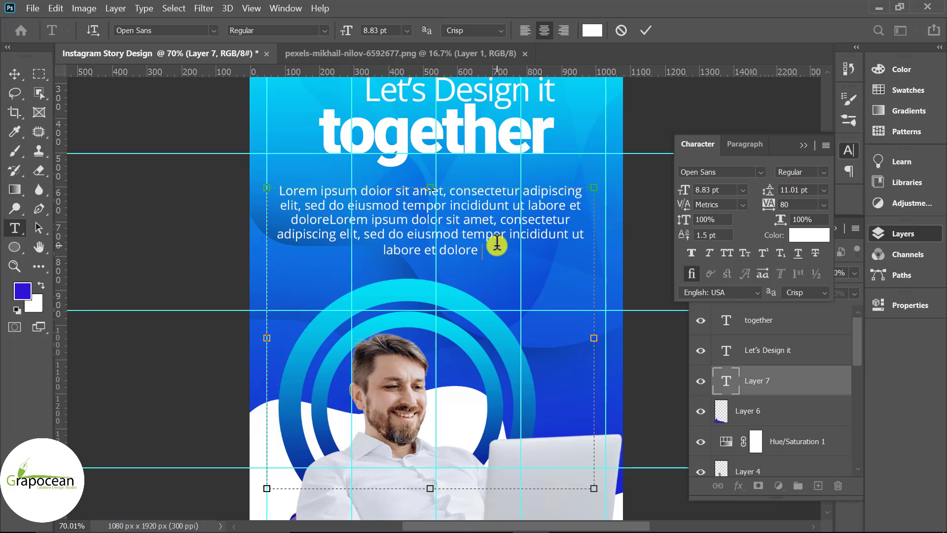
pyautogui.moveTo(498, 221); pyautogui.dragTo(538, 298)
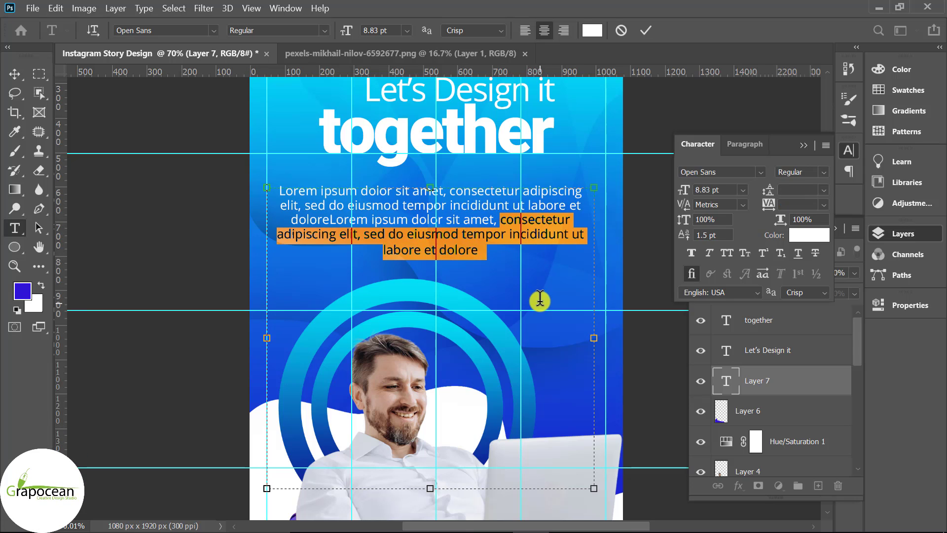
pyautogui.press('BackSpace')
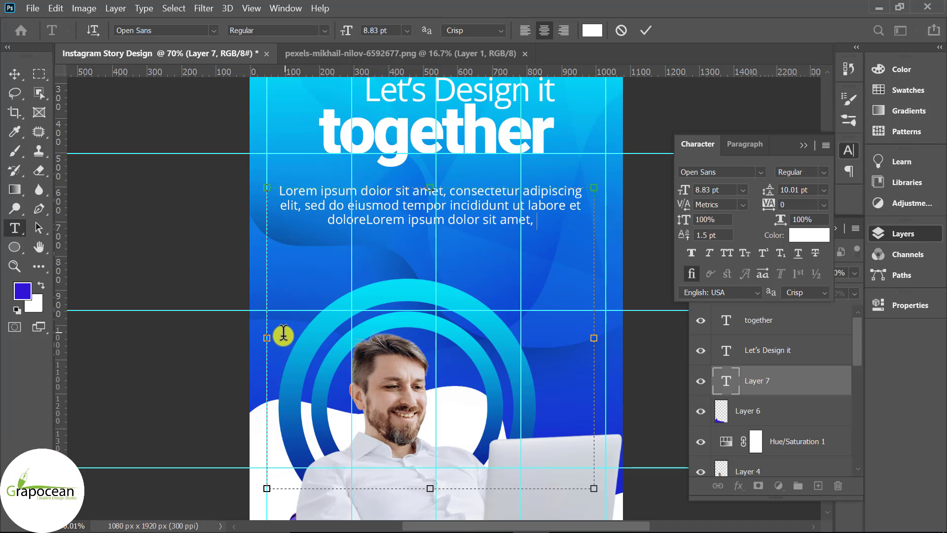
# Set the paragraph tracking to -40 in a narrower text box, then hide guides and fit the view.
pyautogui.moveTo(540, 223); pyautogui.dragTo(172, 163)
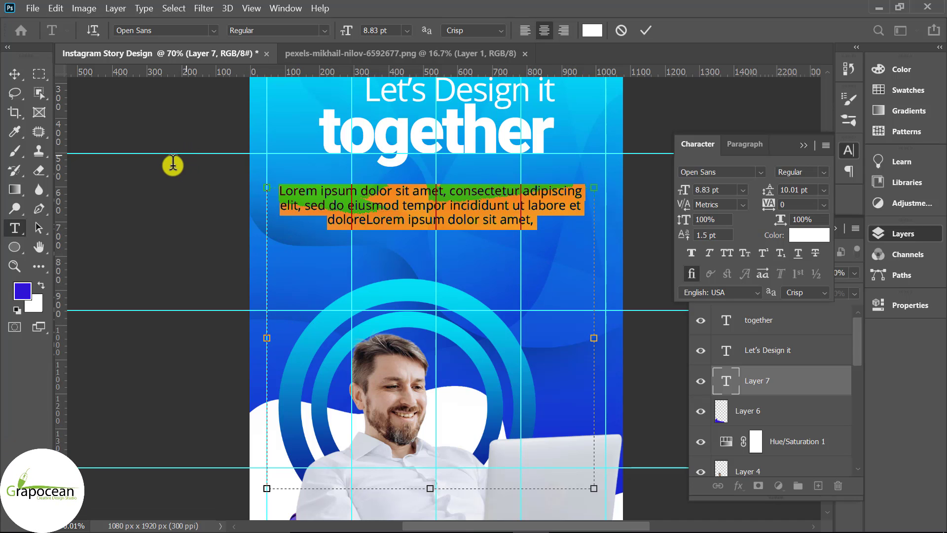
pyautogui.hotkey('alt', 'Left')
pyautogui.hotkey('alt', 'Left')
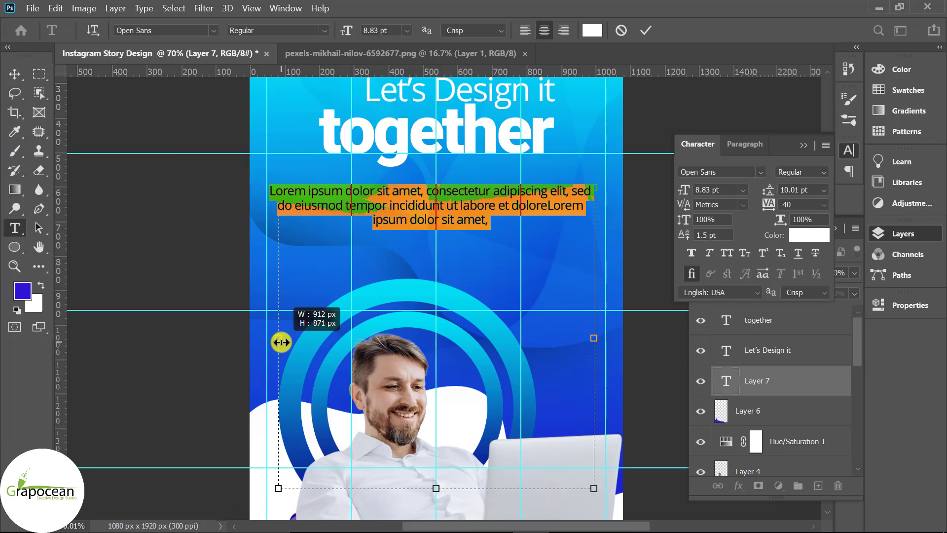
pyautogui.moveTo(593, 337); pyautogui.dragTo(580, 335)
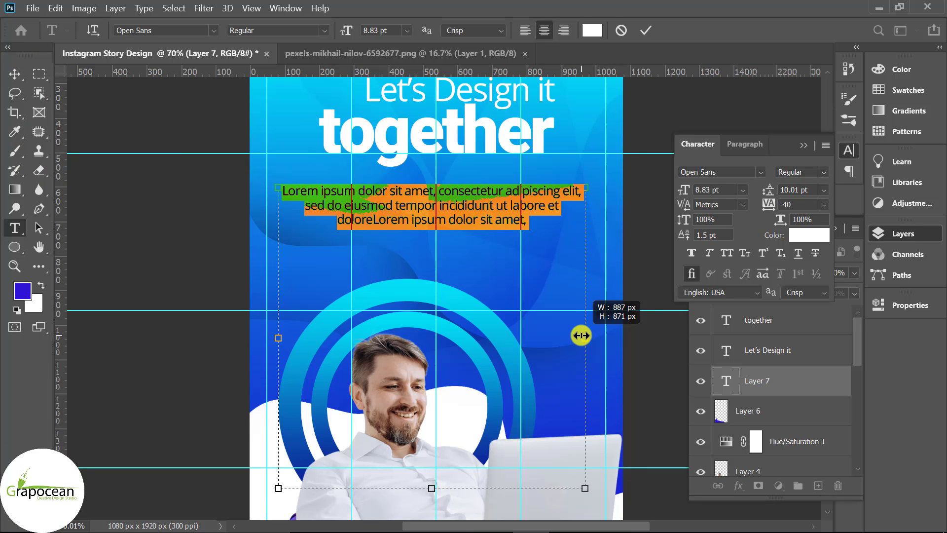
pyautogui.click(12, 78)
pyautogui.hotkey('ctrl', ';')
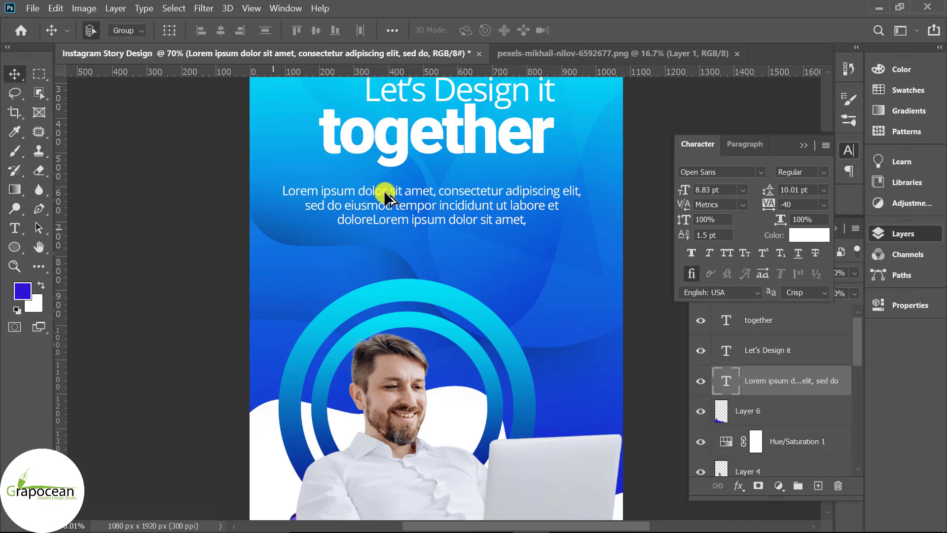
pyautogui.hotkey('ctrl', '-')
pyautogui.hotkey('ctrl', '-')
pyautogui.hotkey('ctrl', '-')
pyautogui.hotkey('ctrl', '0')
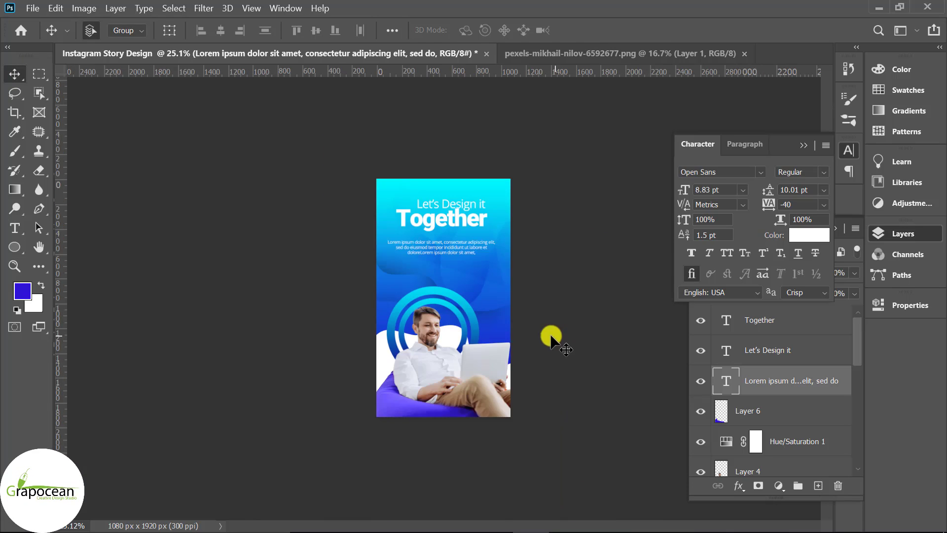
# Draw an ellipse shape below the body text.
pyautogui.scroll(2, 455, 283)
pyautogui.scroll(2, 455, 282)
pyautogui.scroll(2, 454, 282)
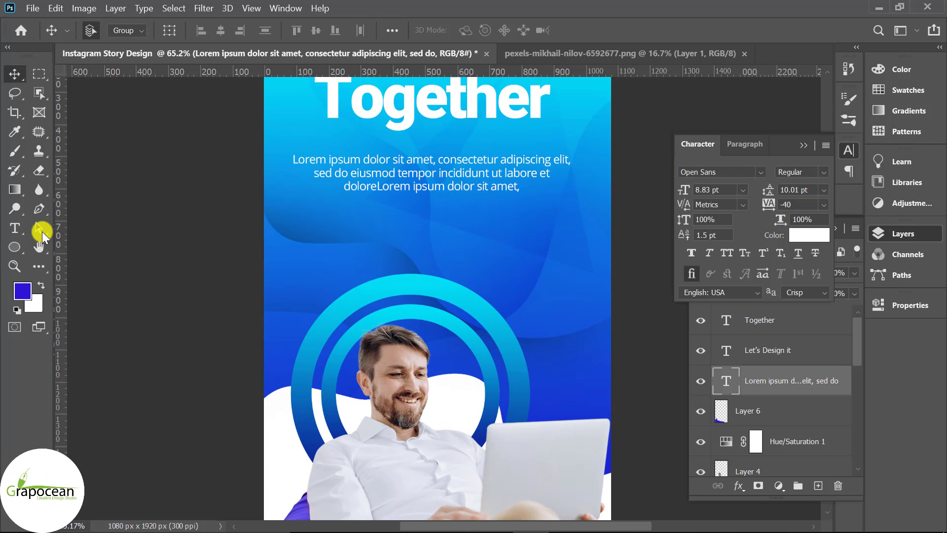
pyautogui.rightClick(7, 253)
pyautogui.click(64, 273)
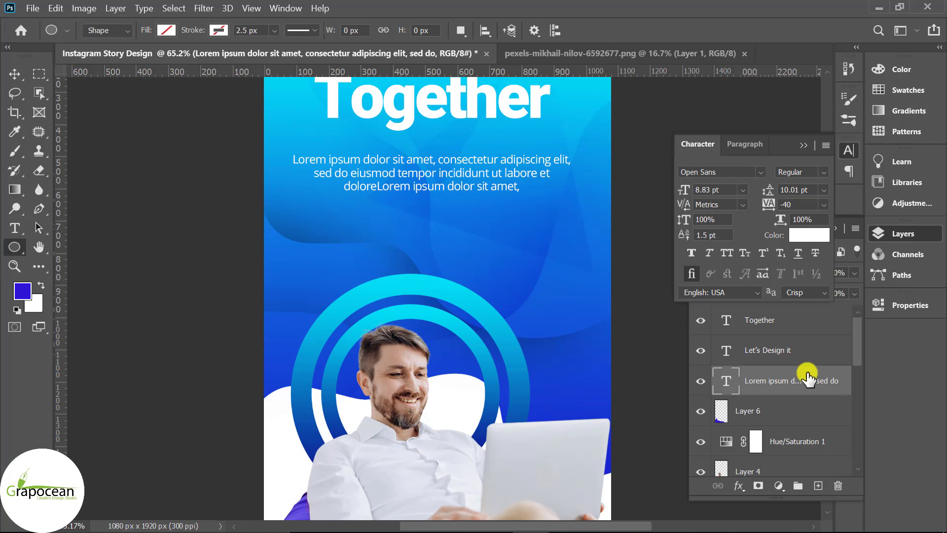
pyautogui.click(819, 480)
pyautogui.moveTo(380, 226); pyautogui.dragTo(475, 265)
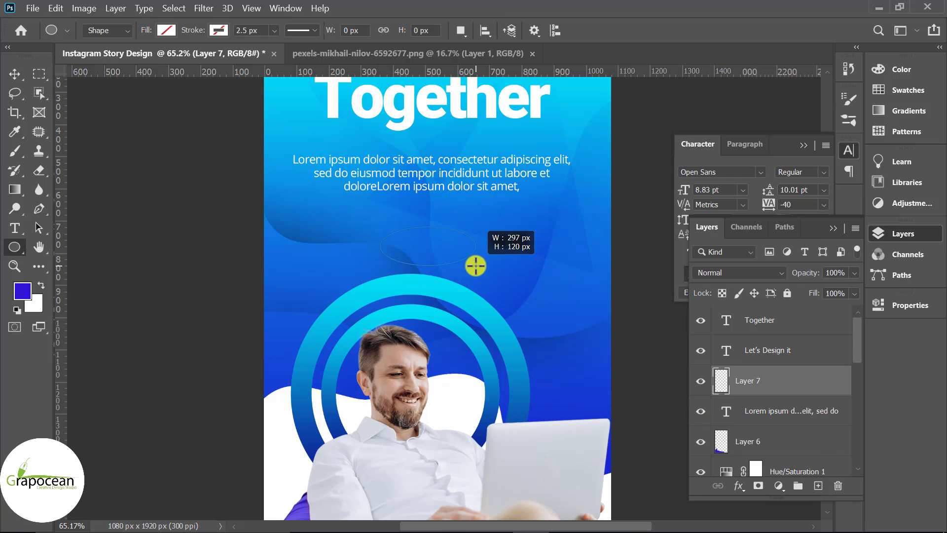
# Draw a 365 × 100 px rounded rectangle with 50 px corner radii.
pyautogui.rightClick(15, 246)
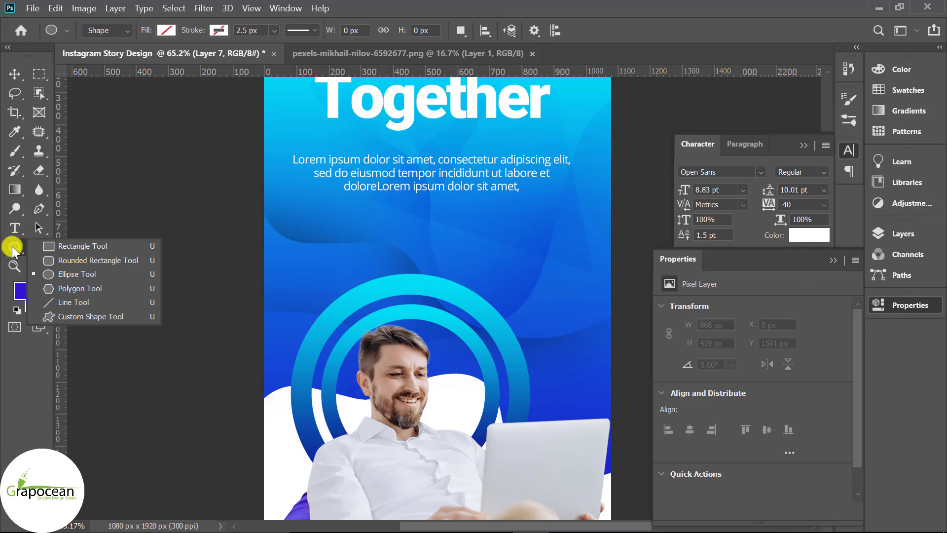
pyautogui.click(69, 258)
pyautogui.moveTo(376, 226); pyautogui.dragTo(491, 253)
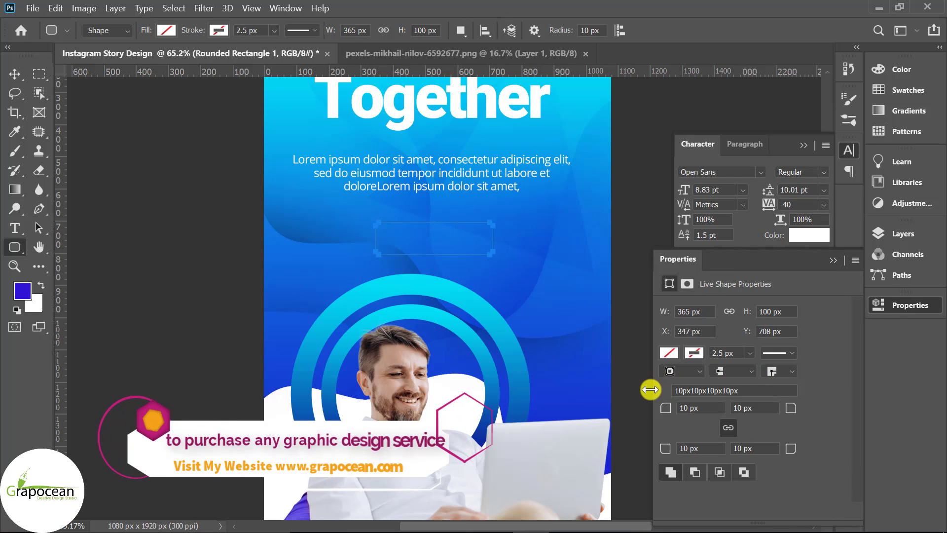
pyautogui.moveTo(666, 408); pyautogui.dragTo(691, 407)
# Switch the pill's fill to a gradient, settling on the Basics black-to-white preset.
pyautogui.click(166, 31)
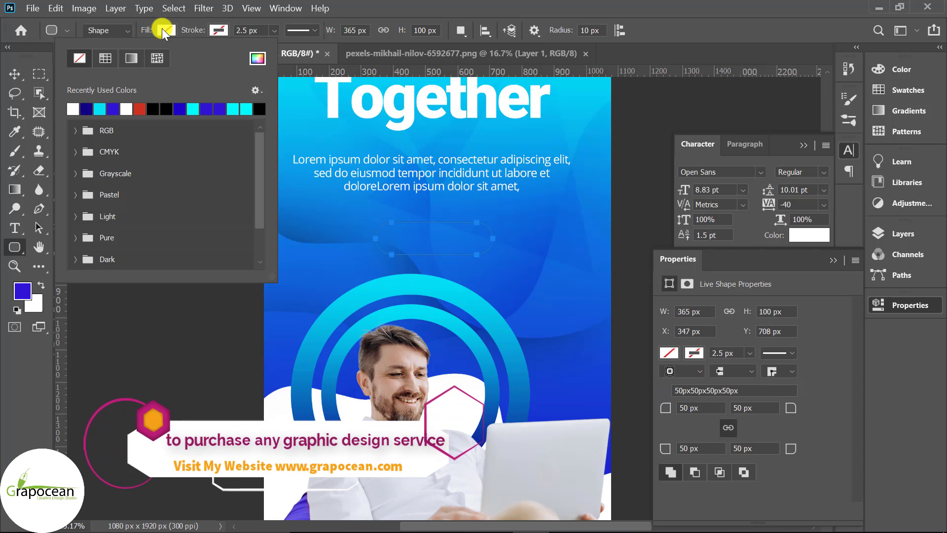
pyautogui.click(132, 60)
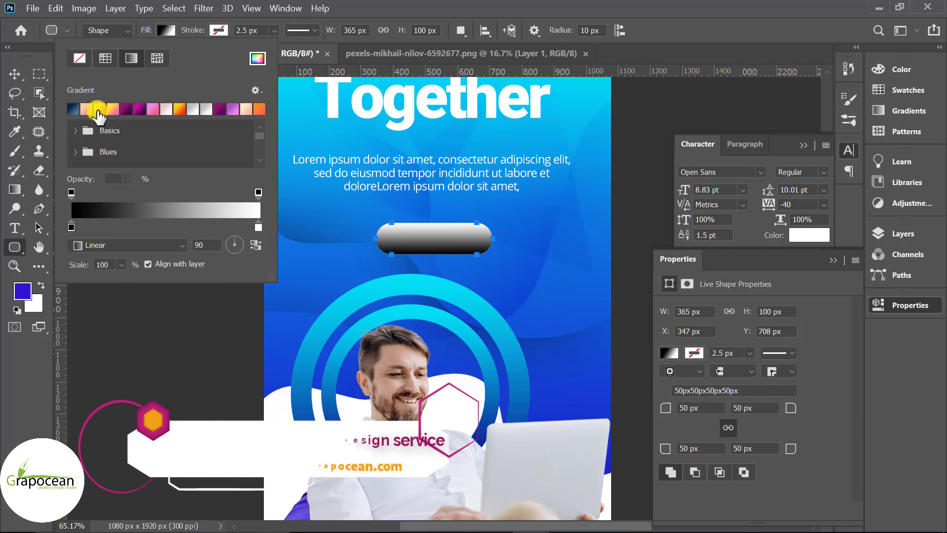
pyautogui.click(74, 109)
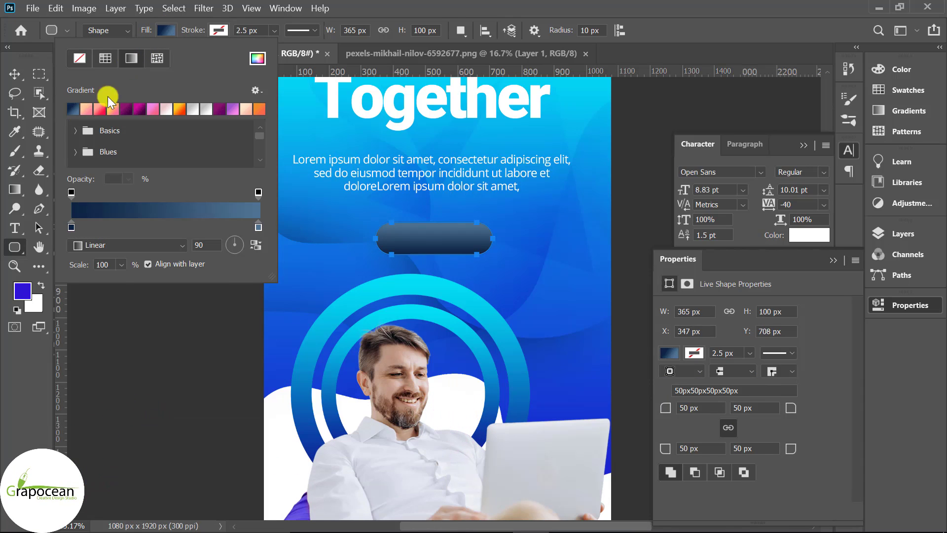
pyautogui.doubleClick(161, 32)
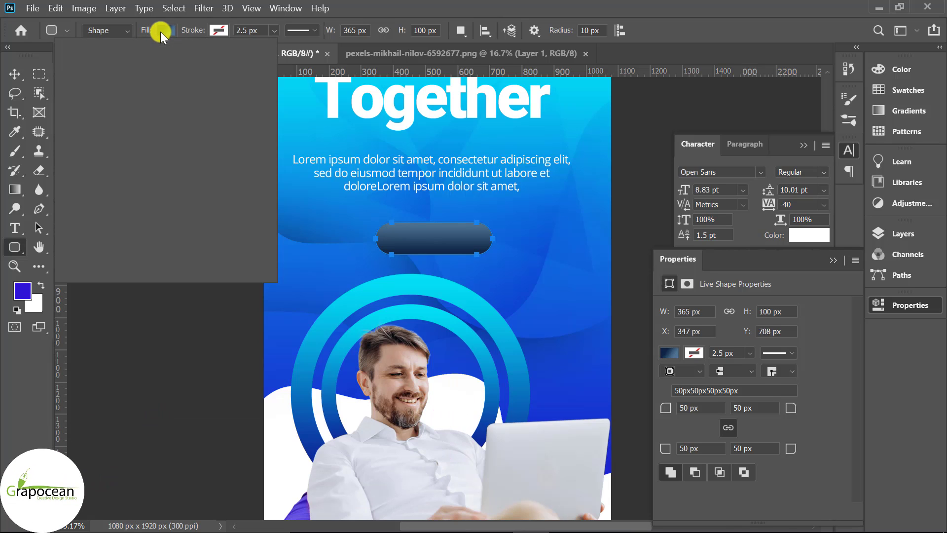
pyautogui.scroll(3, 123, 81)
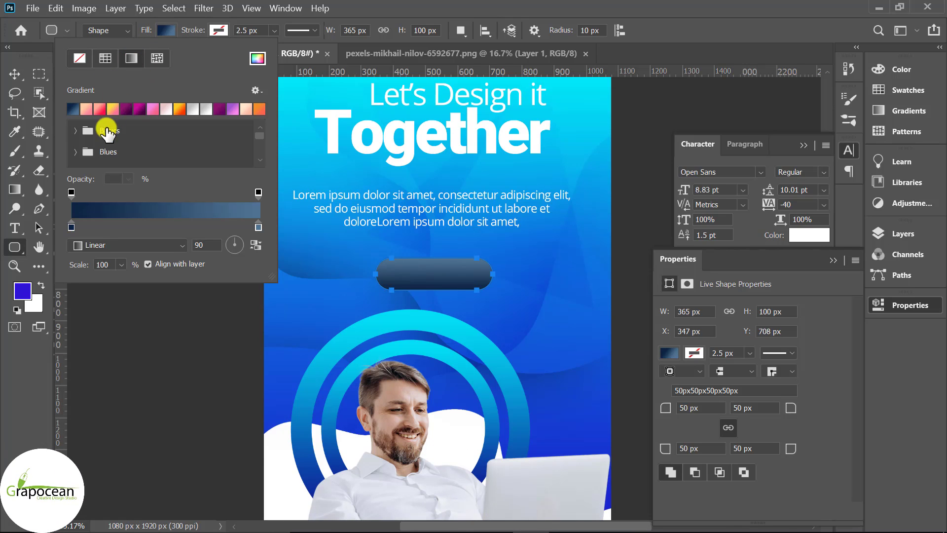
pyautogui.click(82, 130)
pyautogui.click(143, 154)
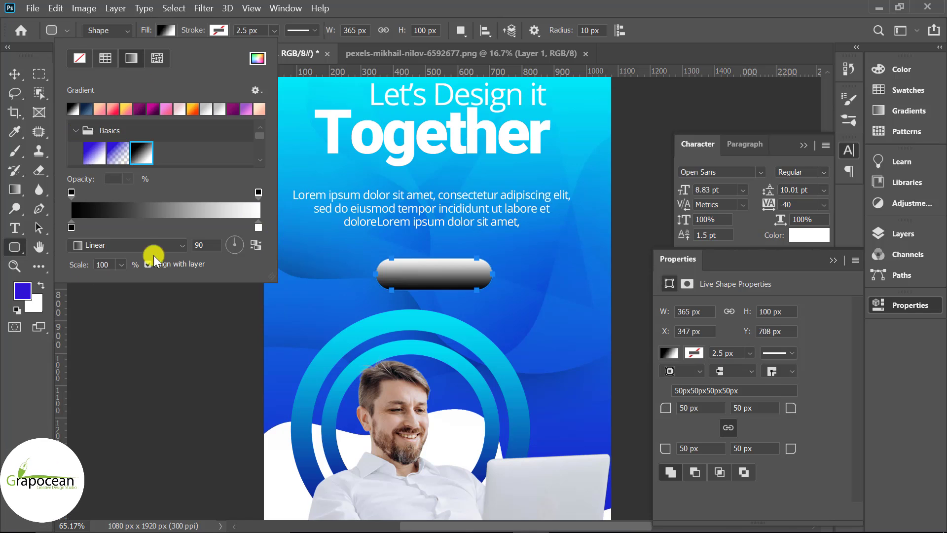
# Recolour the gradient stops to blue 1543d4 and cyan 03dbf6, sampled from the poster.
pyautogui.doubleClick(259, 227)
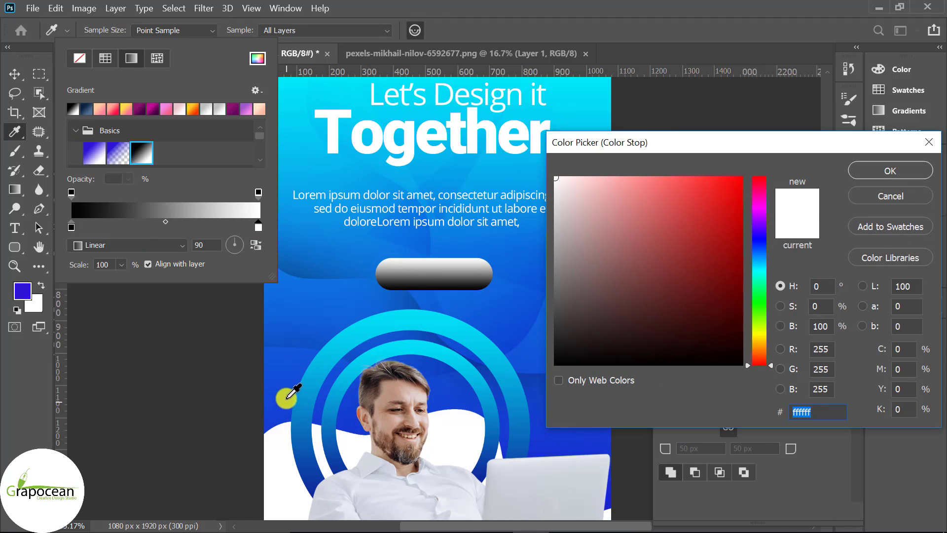
pyautogui.click(271, 405)
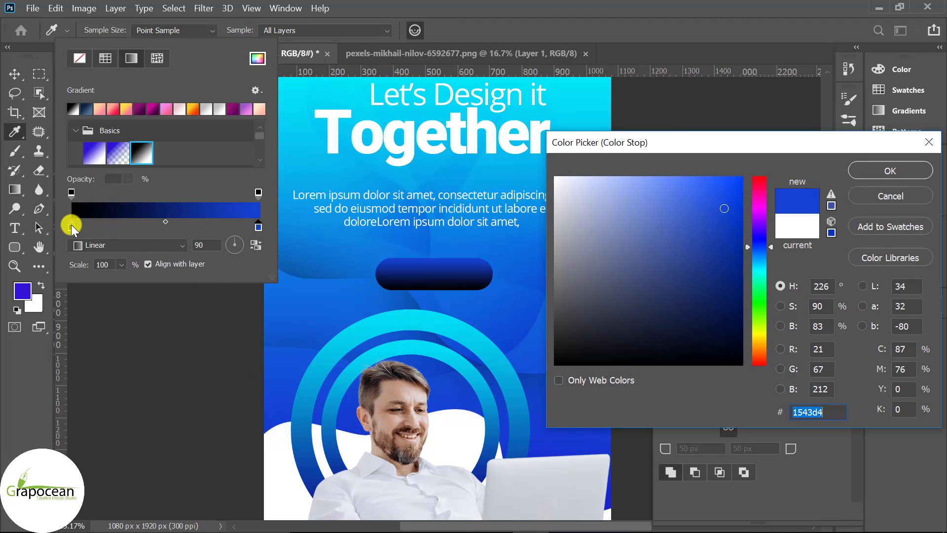
pyautogui.click(872, 175)
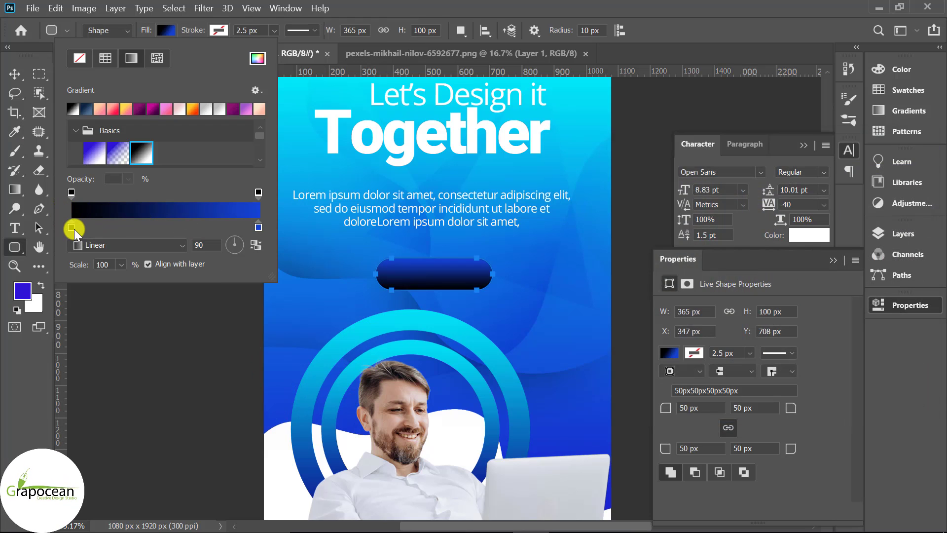
pyautogui.click(345, 98)
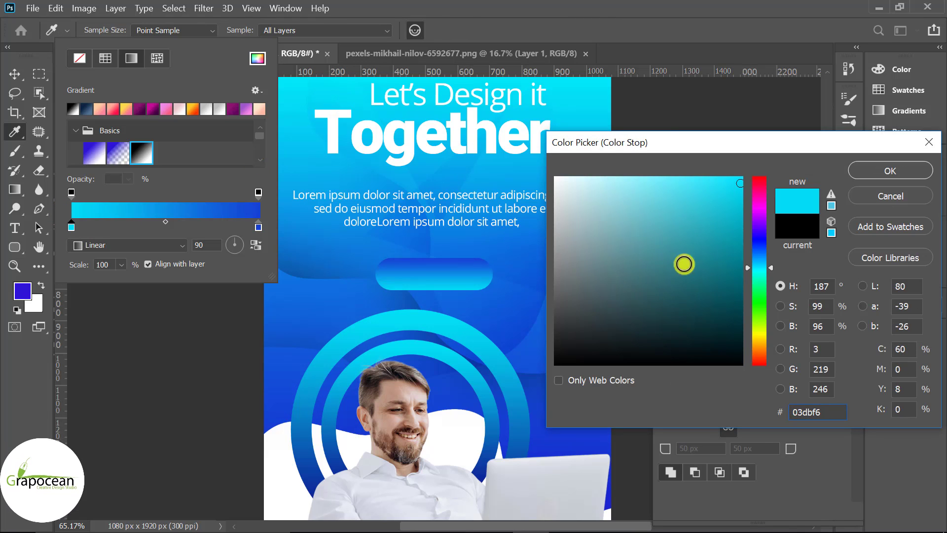
pyautogui.click(903, 167)
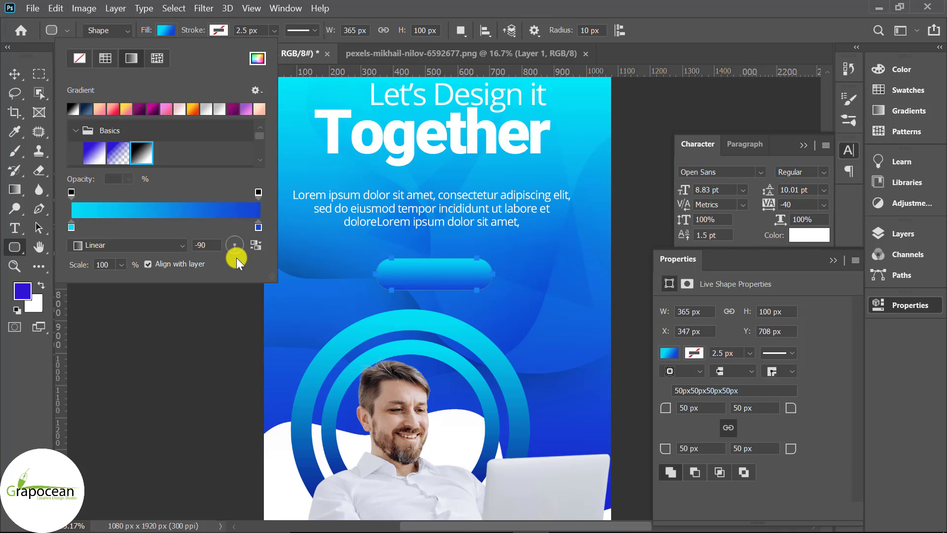
pyautogui.click(14, 74)
# Nudge the gradient pill button up, closer to the body text.
pyautogui.scroll(-3, 454, 318)
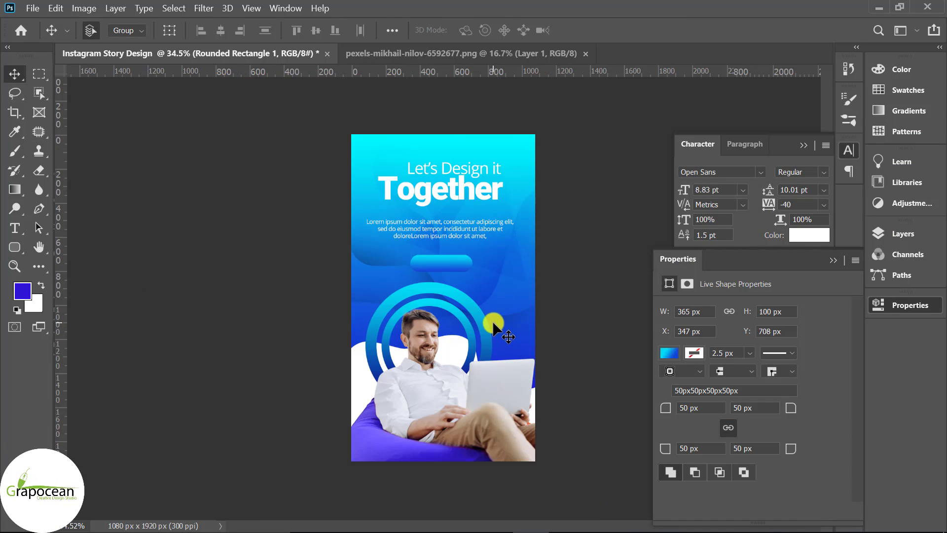
pyautogui.scroll(2, 492, 321)
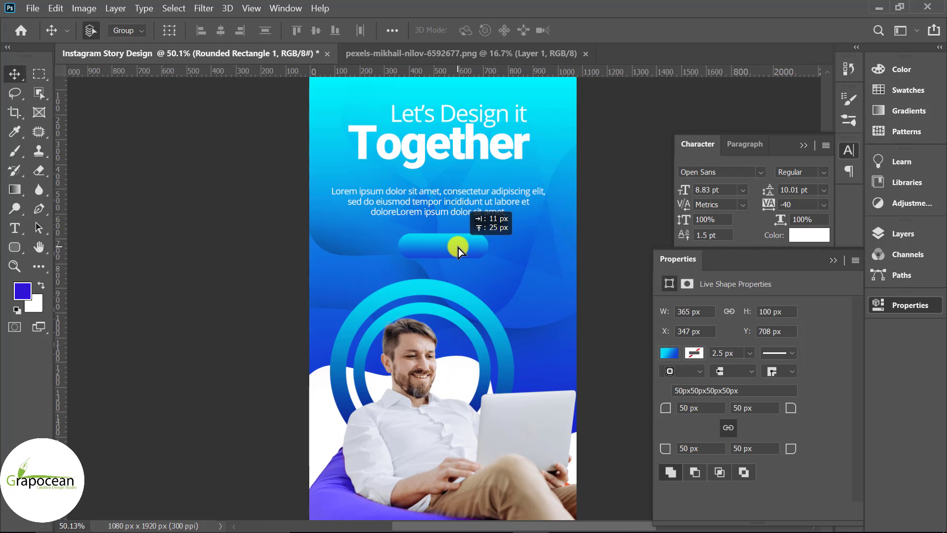
pyautogui.scroll(2, 457, 249)
pyautogui.moveTo(463, 247); pyautogui.dragTo(484, 297)
pyautogui.scroll(-2, 483, 247)
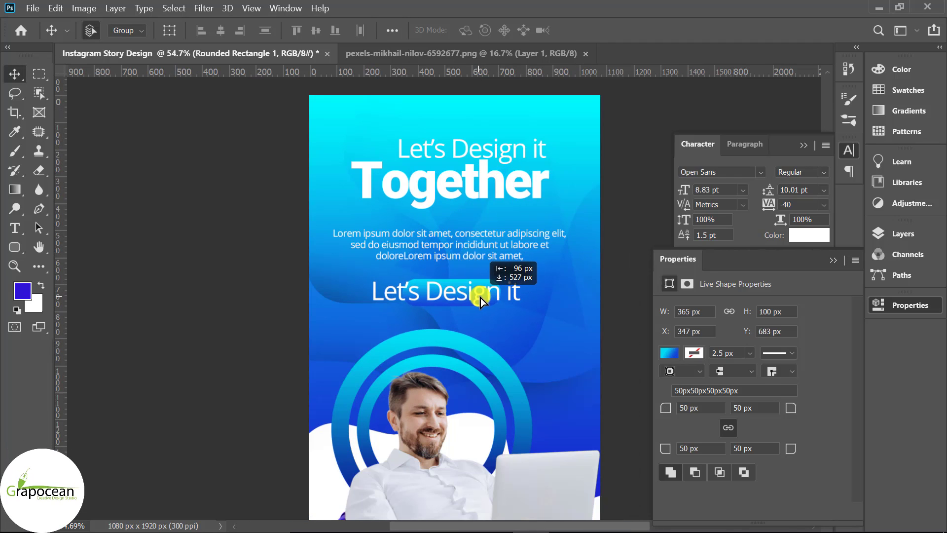
# Retype the copied headline text as 'Start >' and move it onto the button.
pyautogui.click(15, 228)
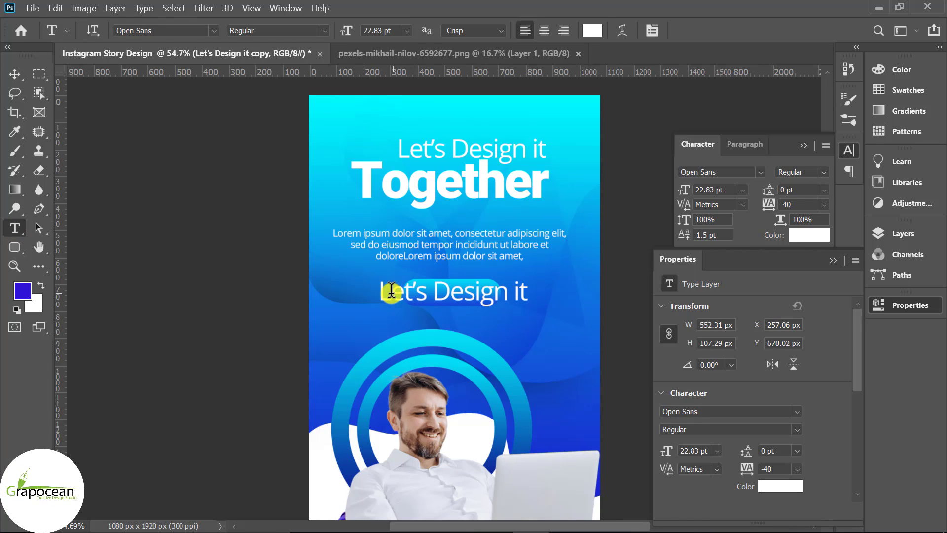
pyautogui.moveTo(401, 292); pyautogui.dragTo(626, 305)
pyautogui.write('Start >')
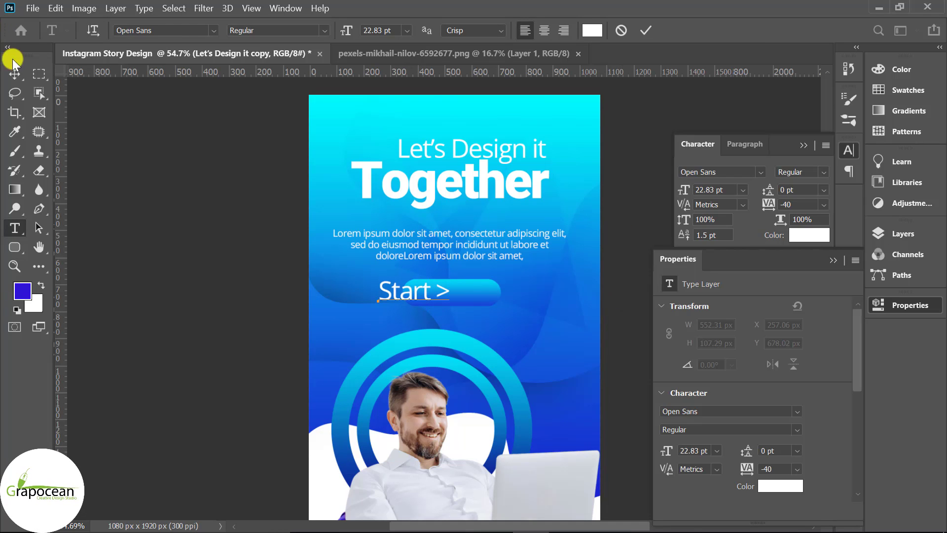
pyautogui.moveTo(457, 289); pyautogui.dragTo(466, 295)
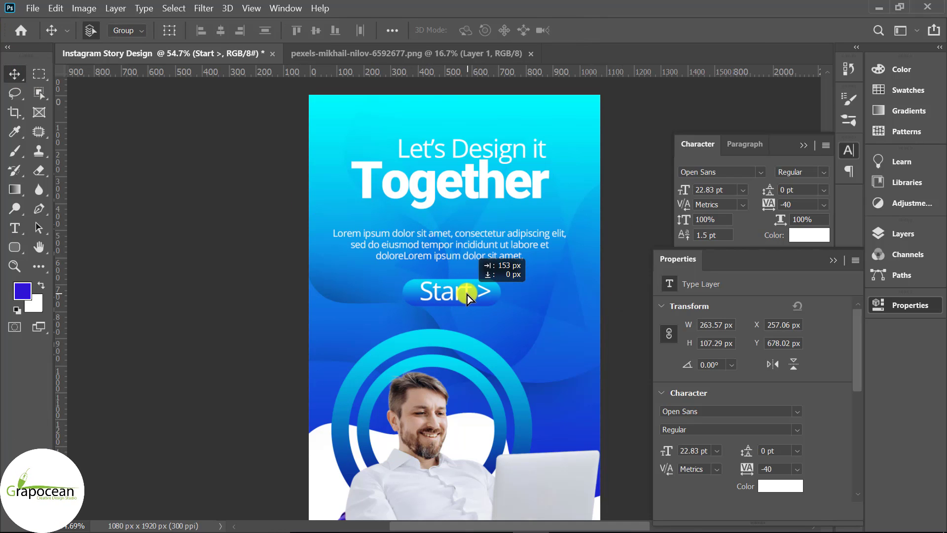
# Scale the 'Start >' label up to fill the button.
pyautogui.scroll(-4, 461, 332)
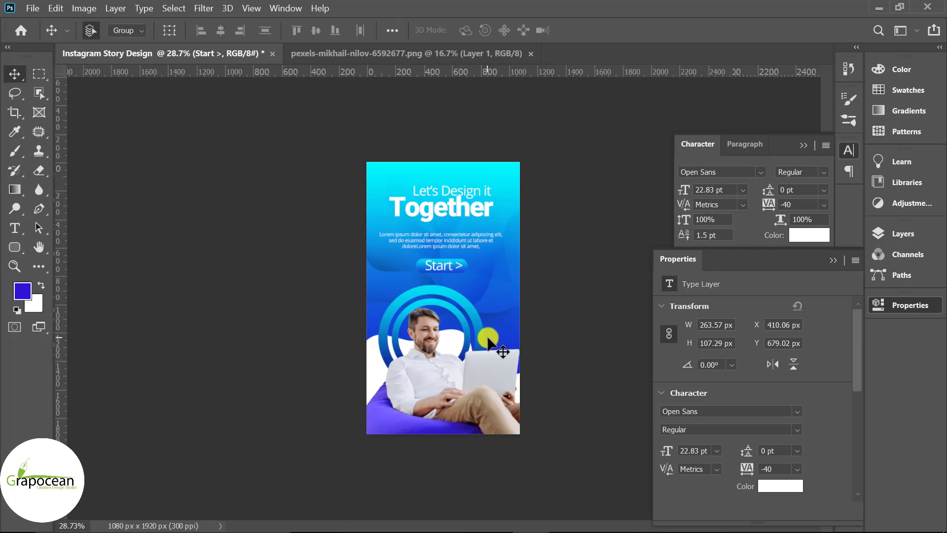
pyautogui.scroll(5, 463, 335)
pyautogui.hotkey('ctrl', 't')
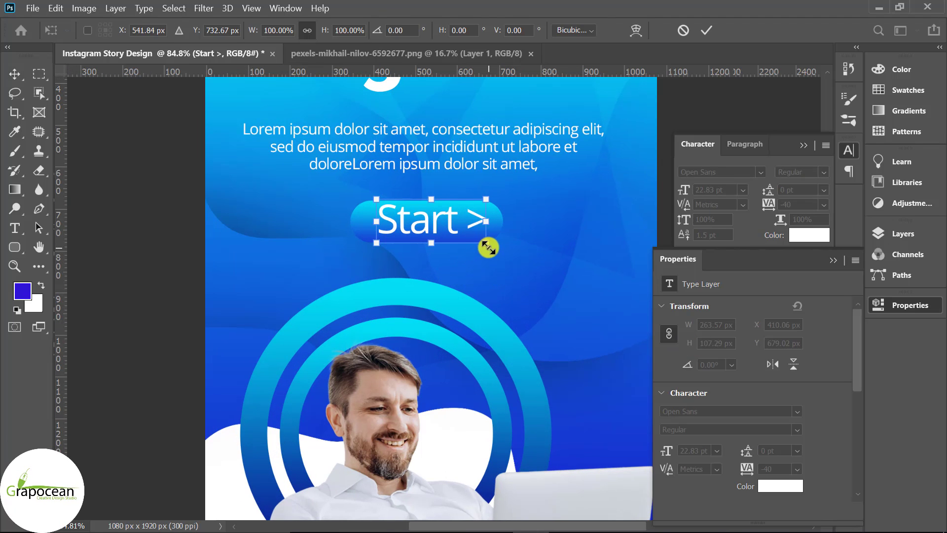
pyautogui.moveTo(466, 247); pyautogui.dragTo(466, 246)
pyautogui.click(704, 29)
# Make the 'Start >' label Open Sans Bold and nudge it left to centre it.
pyautogui.scroll(-3, 499, 323)
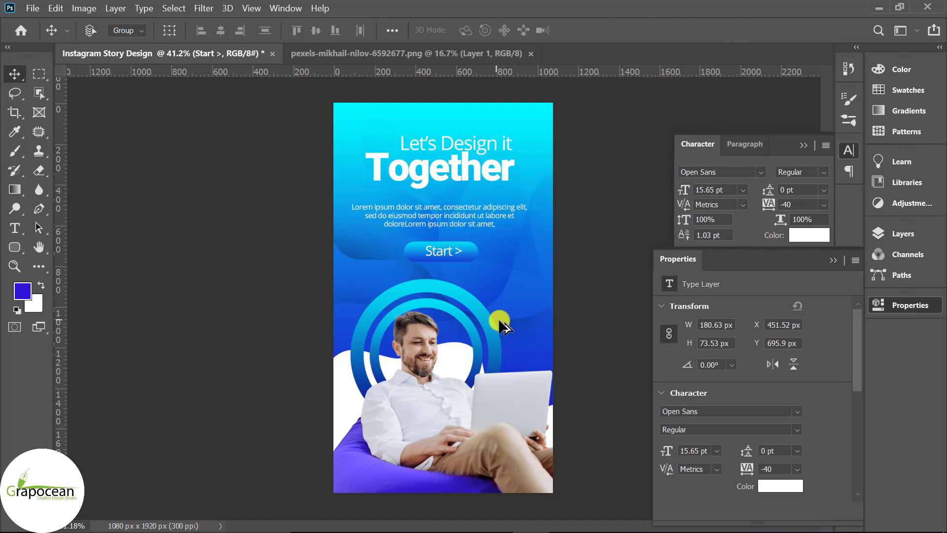
pyautogui.scroll(3, 460, 276)
pyautogui.scroll(2, 461, 291)
pyautogui.click(15, 227)
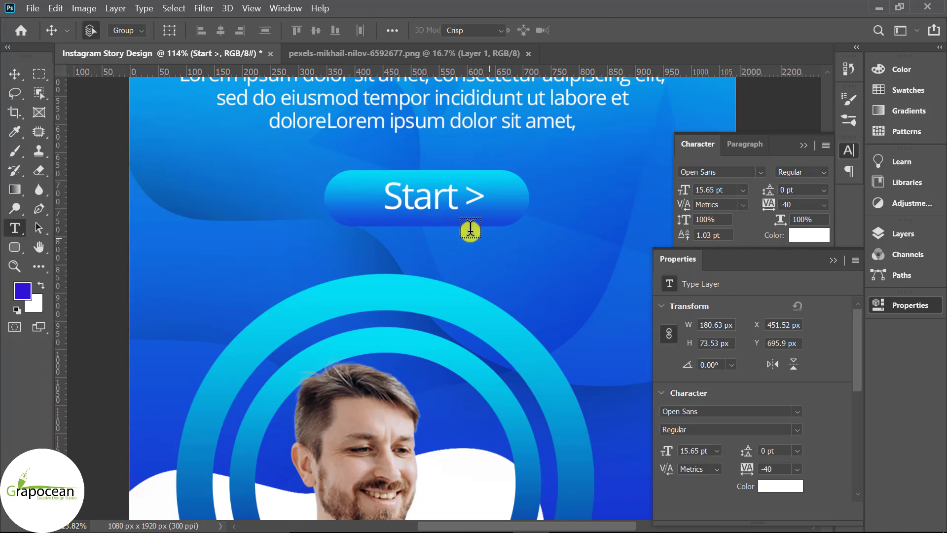
pyautogui.moveTo(387, 197); pyautogui.dragTo(613, 201)
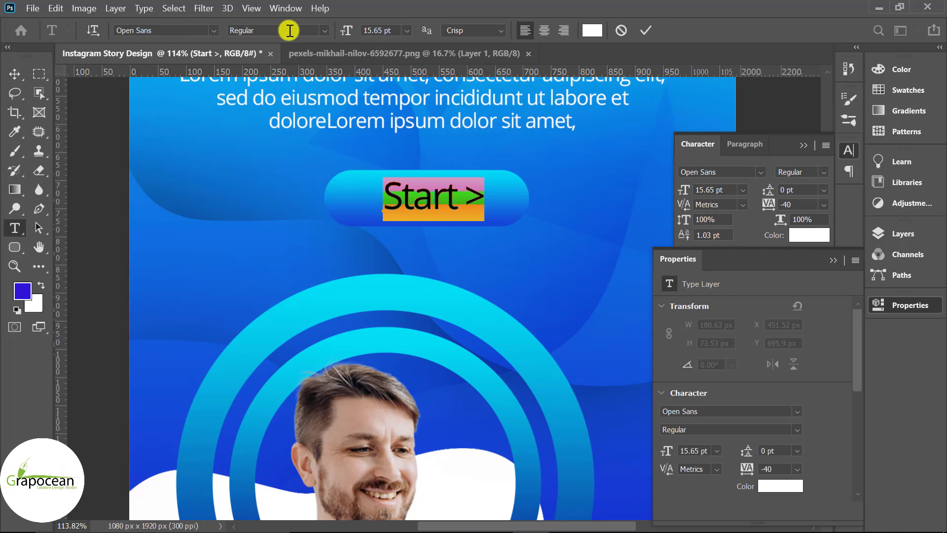
pyautogui.click(324, 32)
pyautogui.click(299, 115)
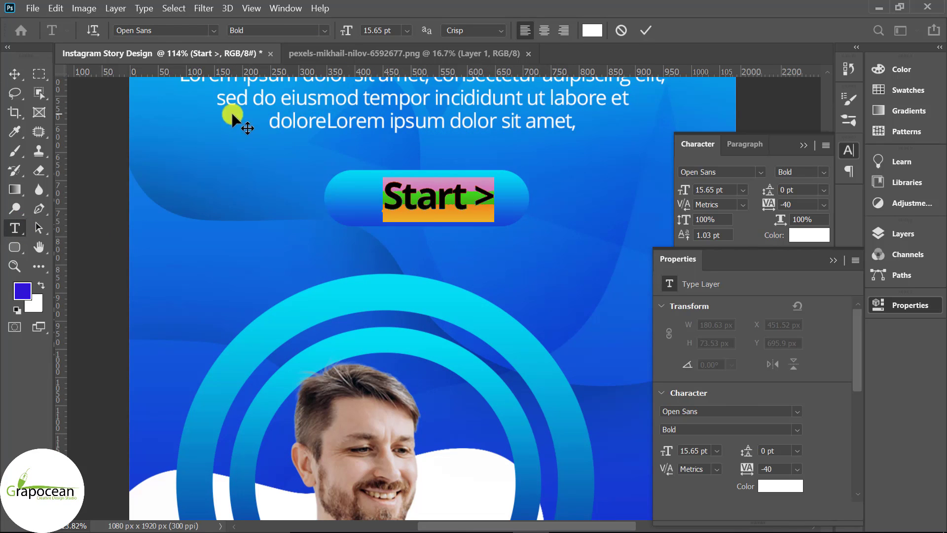
pyautogui.click(15, 73)
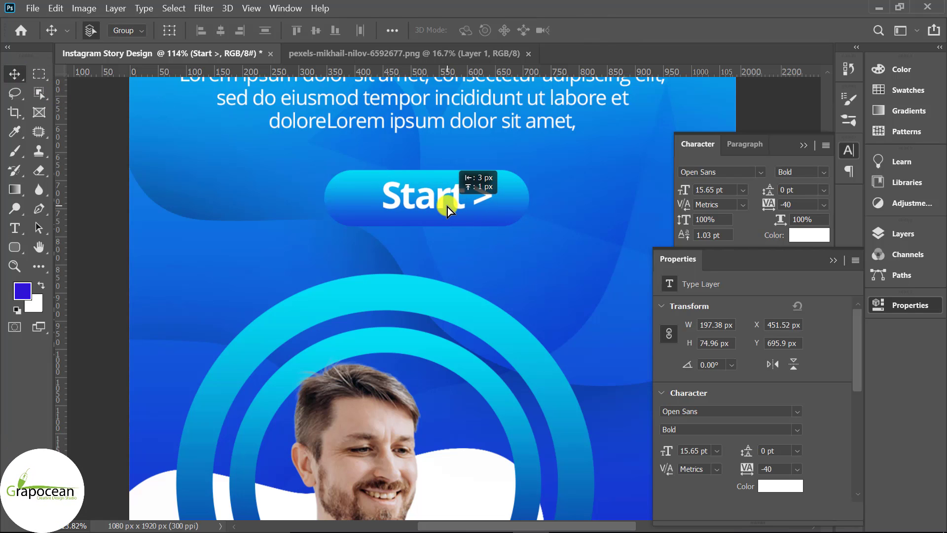
pyautogui.moveTo(447, 206); pyautogui.dragTo(445, 207)
pyautogui.scroll(-5, 454, 244)
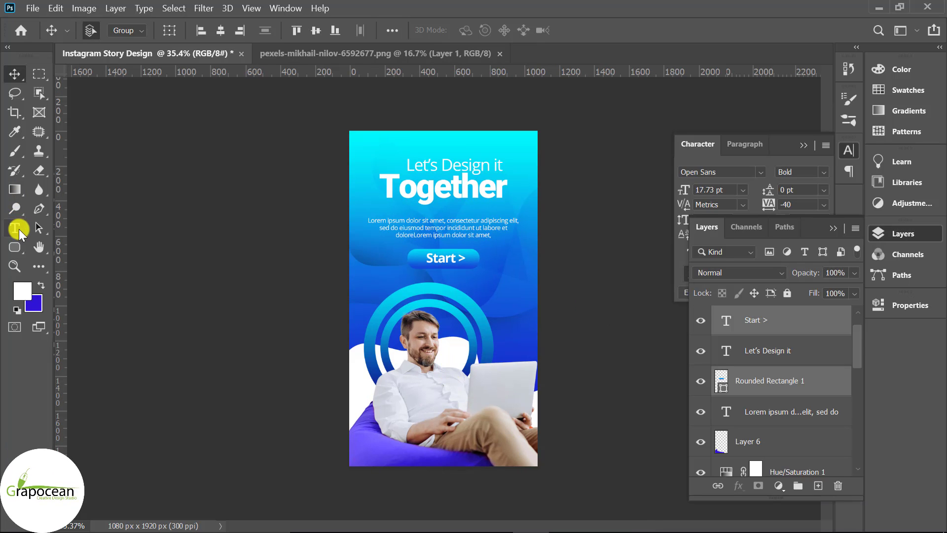
pyautogui.click(16, 228)
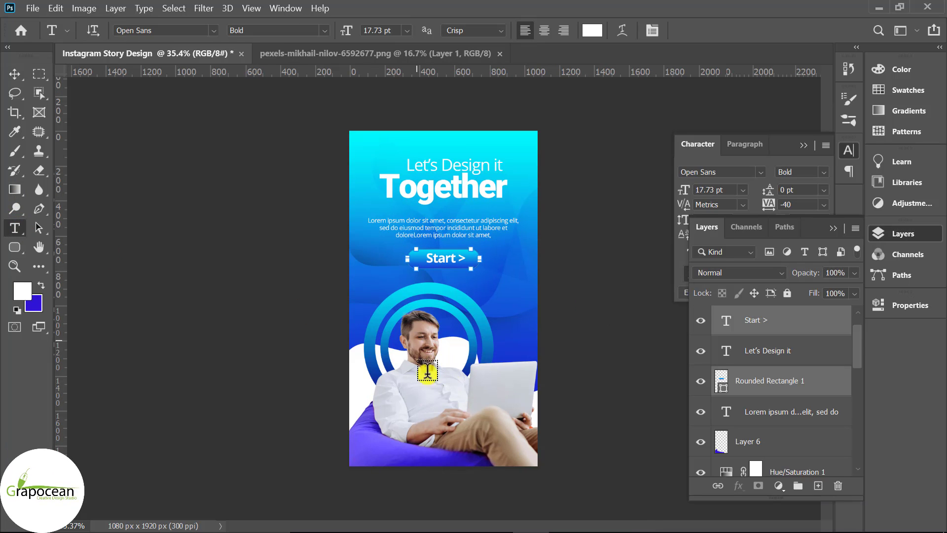
pyautogui.click(450, 475)
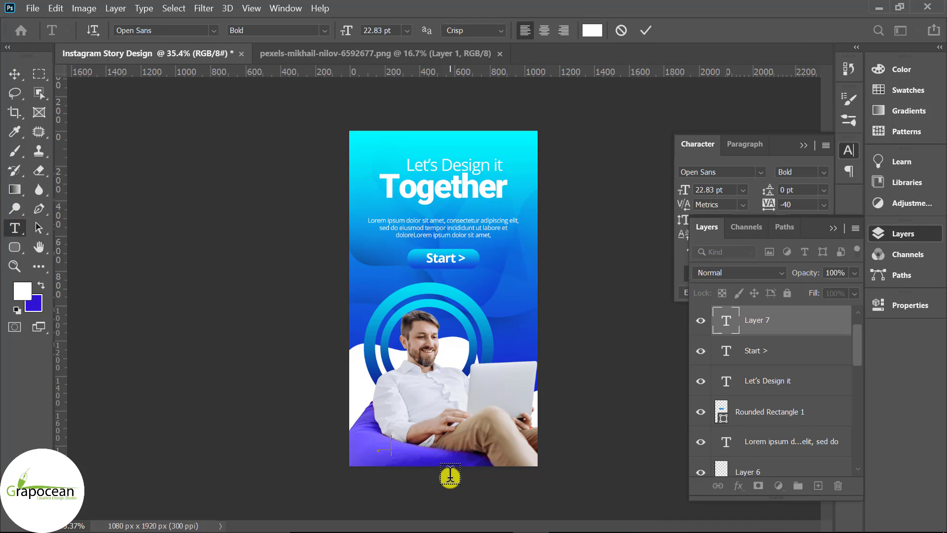
pyautogui.write('www.grapocean.com')
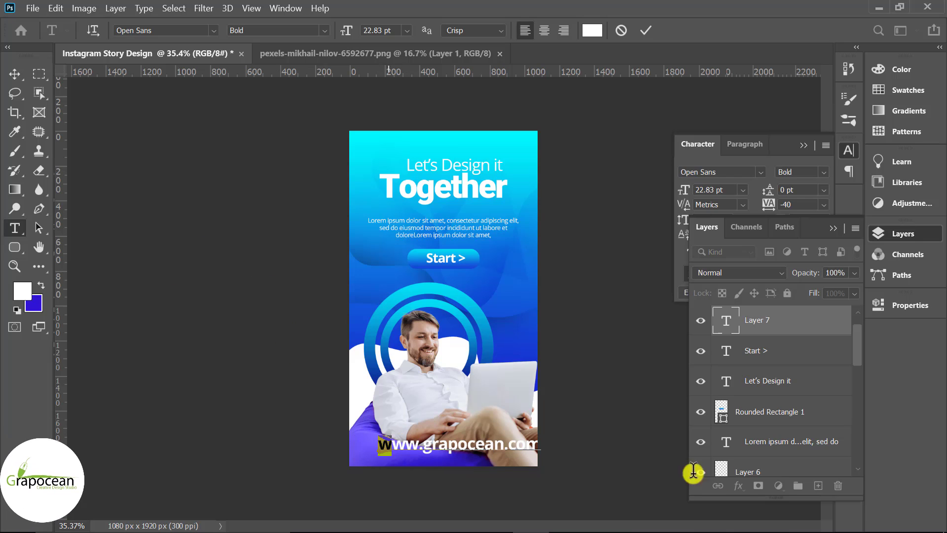
pyautogui.hotkey('ctrl', 'a')
pyautogui.moveTo(343, 32); pyautogui.dragTo(253, 21)
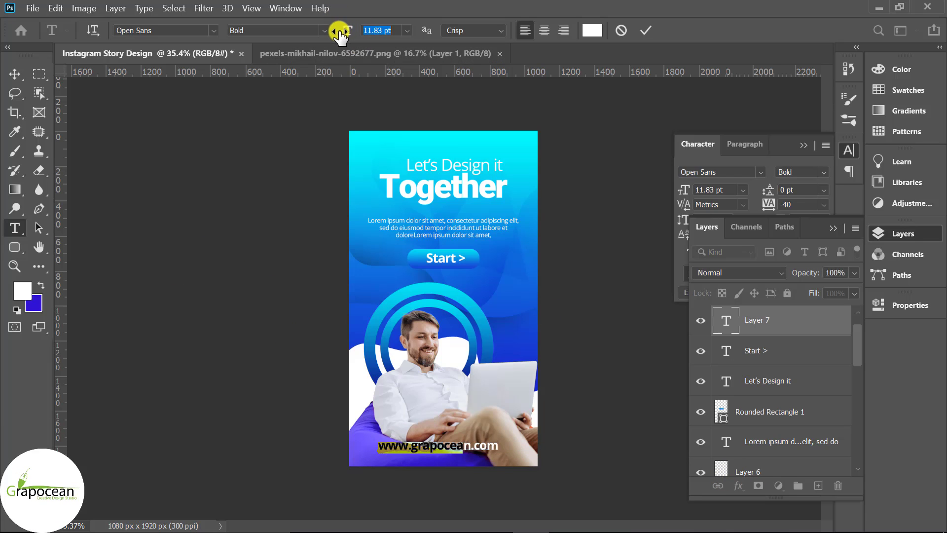
pyautogui.click(319, 29)
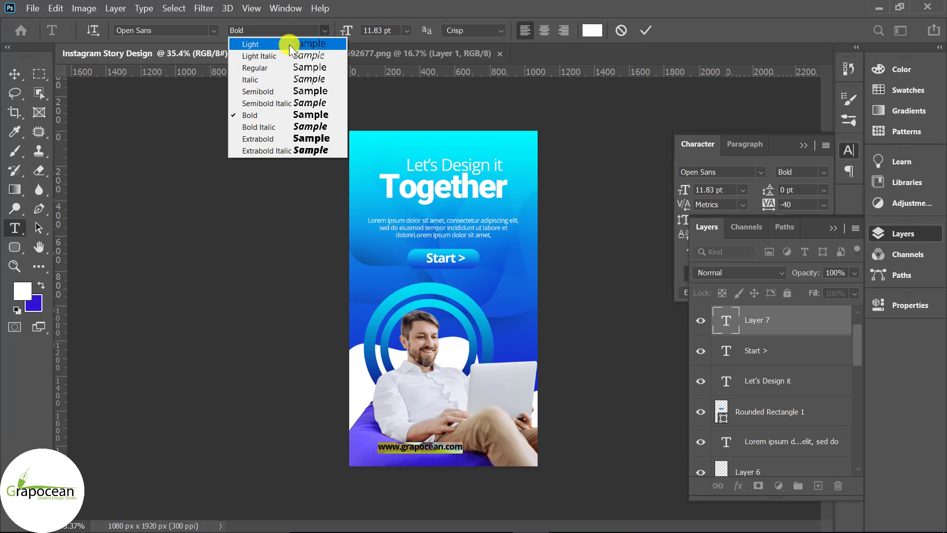
pyautogui.click(279, 67)
# Move the URL to the bottom-left corner and scale it down slightly to about 9.73 pt.
pyautogui.click(14, 73)
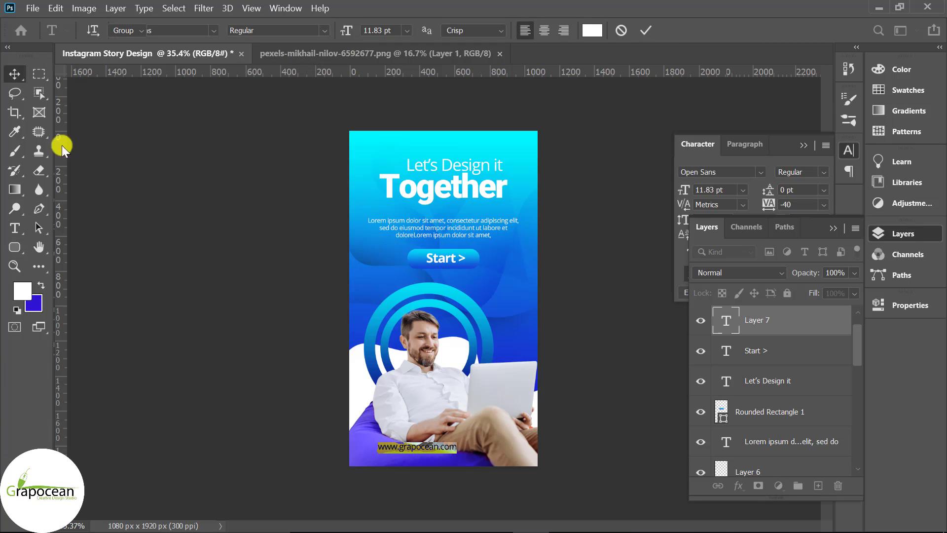
pyautogui.moveTo(410, 457); pyautogui.dragTo(403, 459)
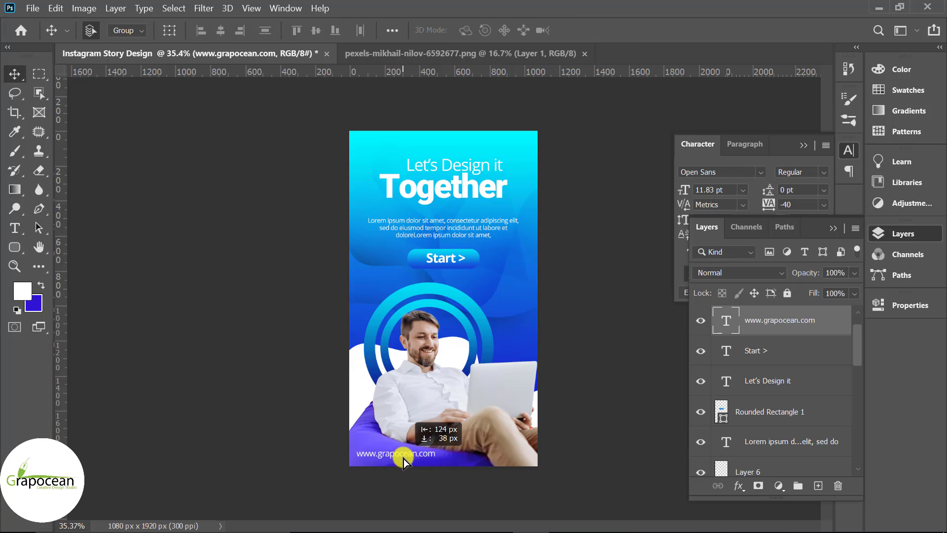
pyautogui.scroll(1, 446, 474)
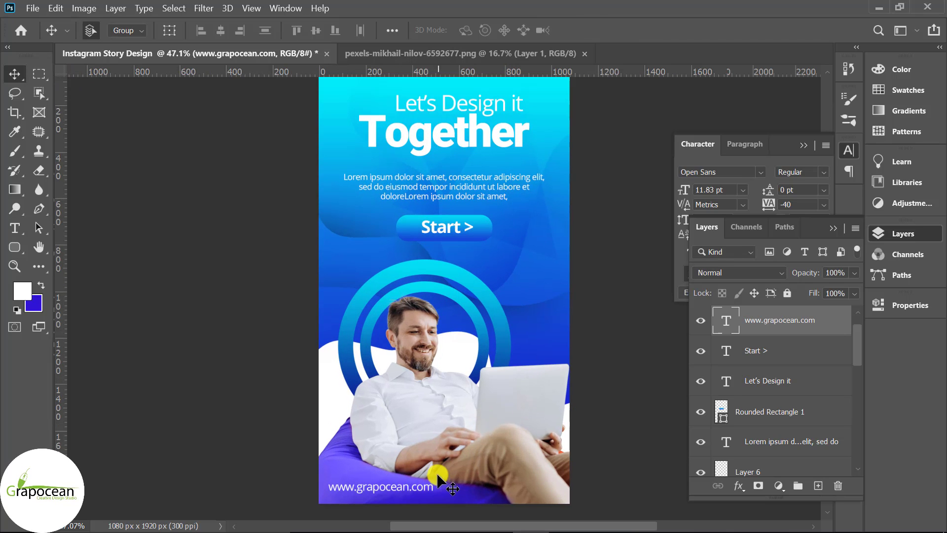
pyautogui.scroll(-1, 444, 473)
pyautogui.hotkey('ctrl', 't')
pyautogui.scroll(4, 434, 481)
pyautogui.scroll(1, 427, 489)
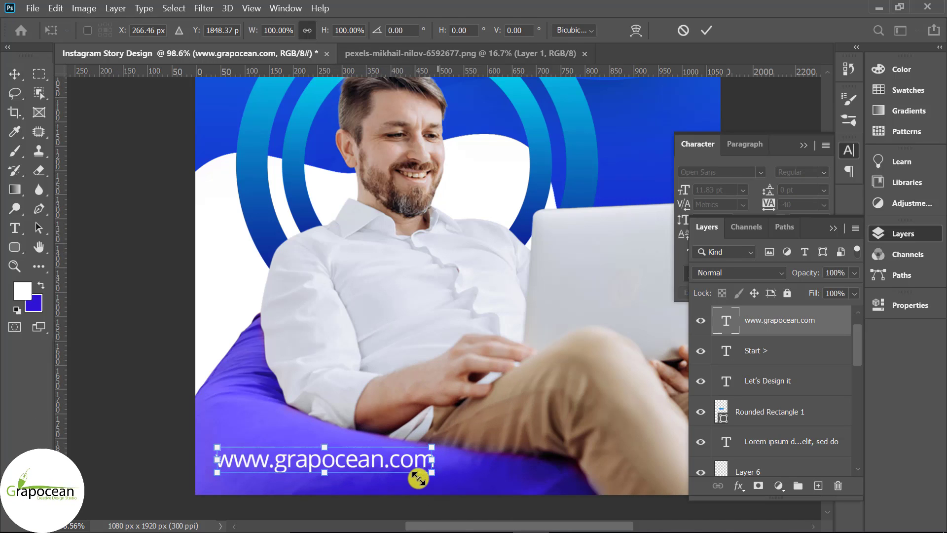
pyautogui.moveTo(418, 478); pyautogui.dragTo(402, 473)
pyautogui.click(707, 30)
pyautogui.scroll(-2, 531, 347)
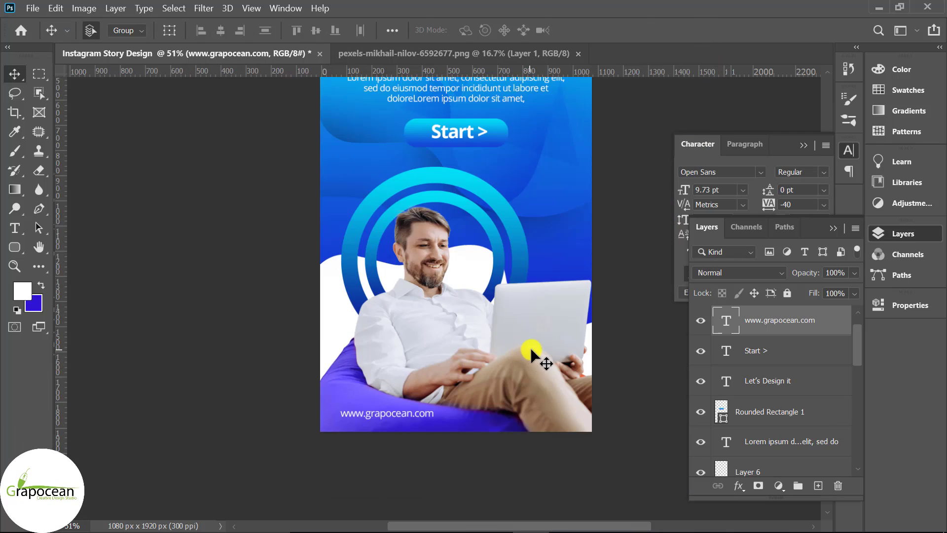
pyautogui.scroll(-2, 602, 369)
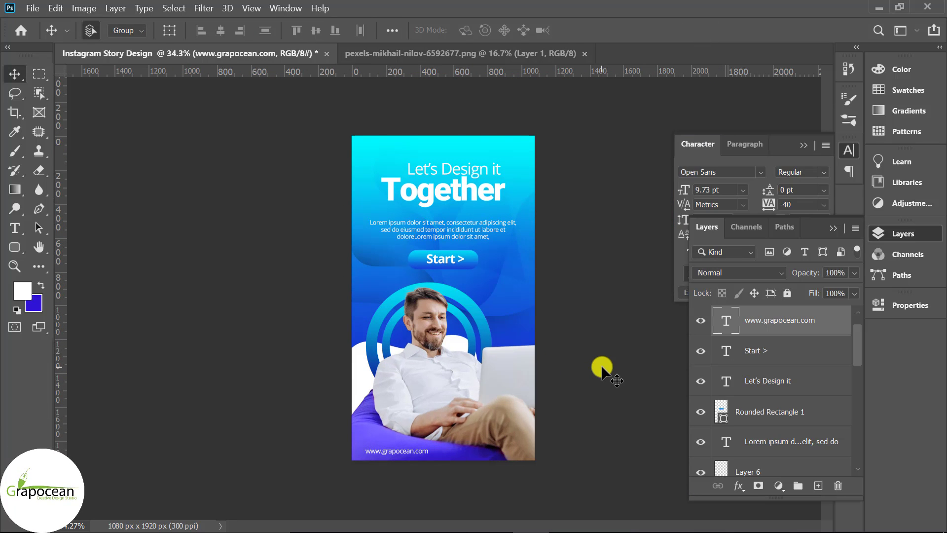
pyautogui.scroll(-1, 602, 369)
pyautogui.scroll(1, 602, 369)
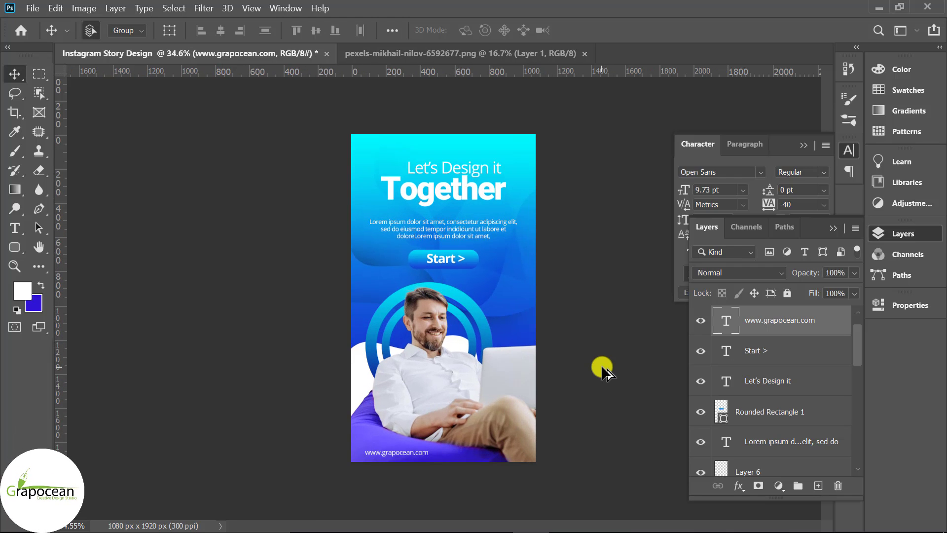
pyautogui.scroll(-1, 480, 392)
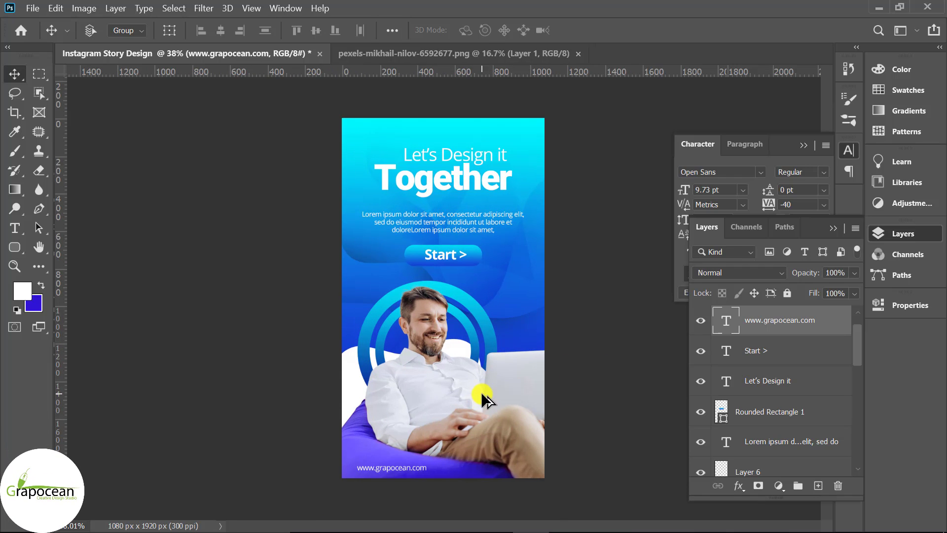
pyautogui.scroll(-1, 481, 391)
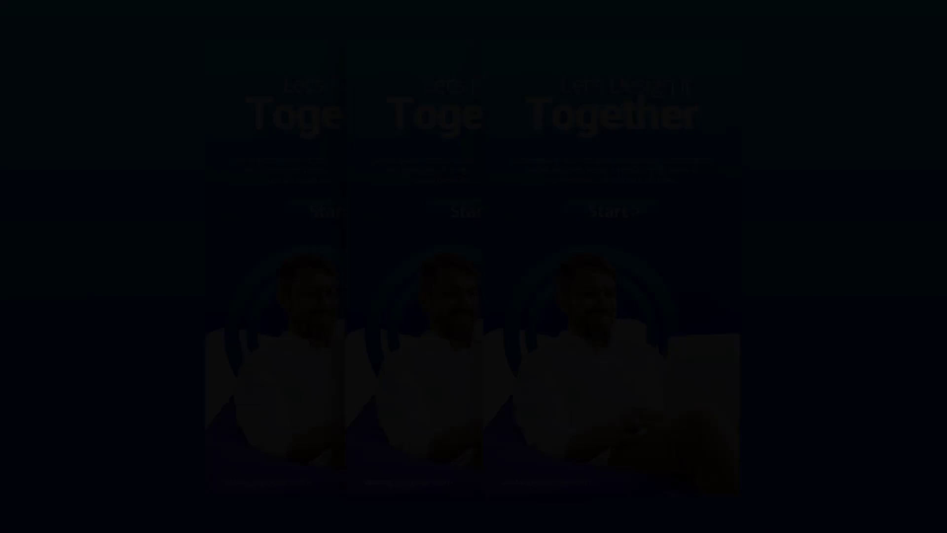